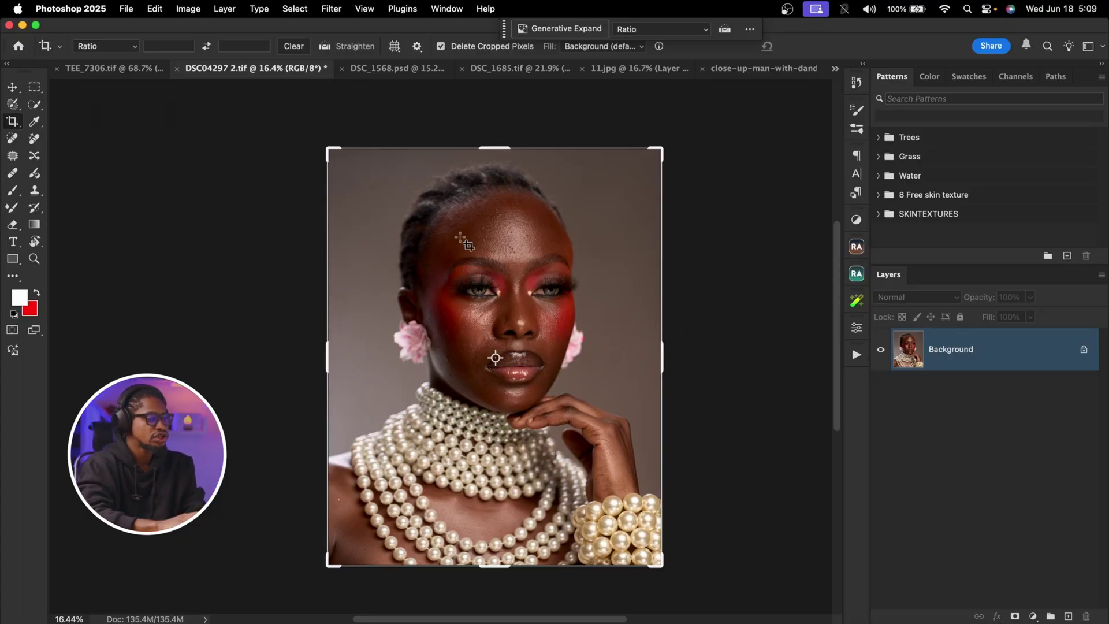
Step: Fit the DSC04297 2.tif portrait in view and duplicate its Background layer as Layer 1
{"action": "scroll", "coordinate": [557, 284], "scroll_direction": "down", "scroll_amount": 2}
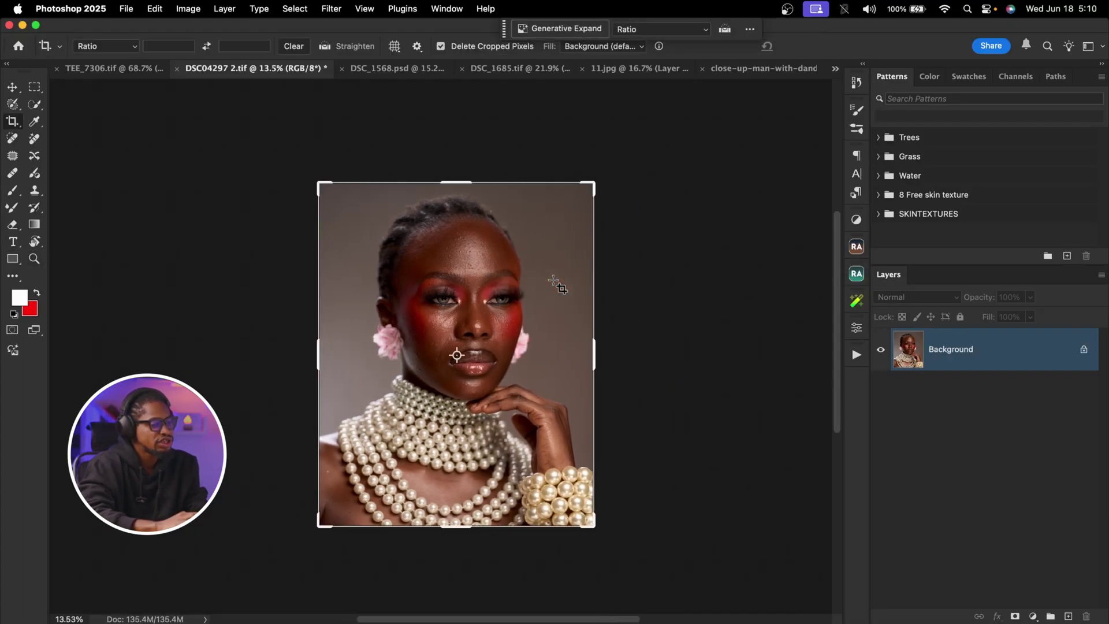
{"action": "key", "text": "z"}
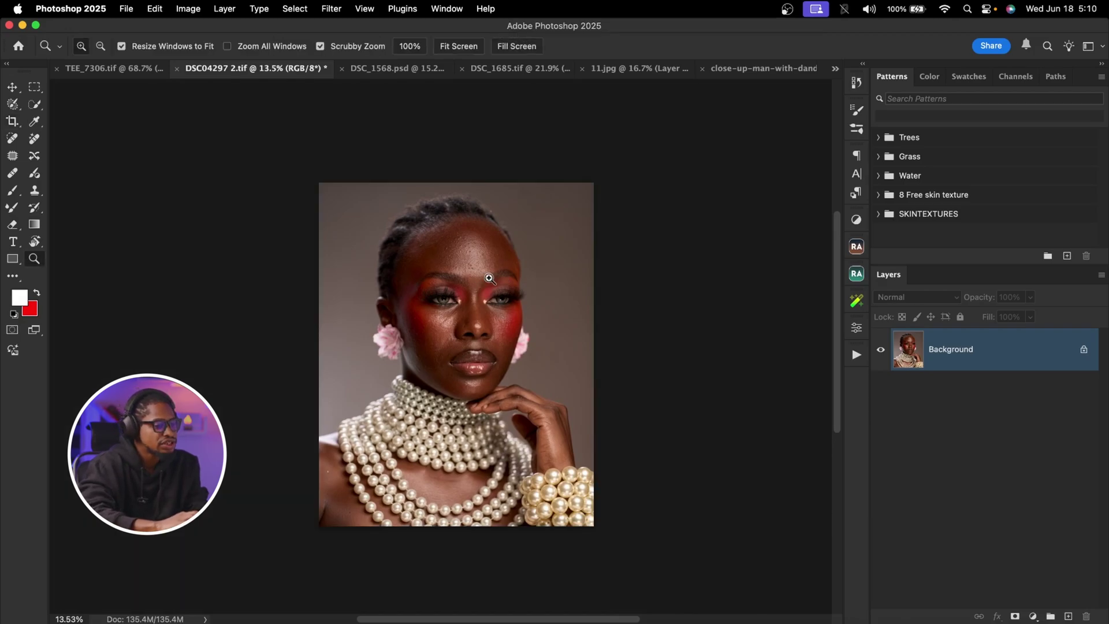
{"action": "scroll", "coordinate": [490, 278], "scroll_direction": "up", "scroll_amount": 2}
{"action": "key", "text": "c"}
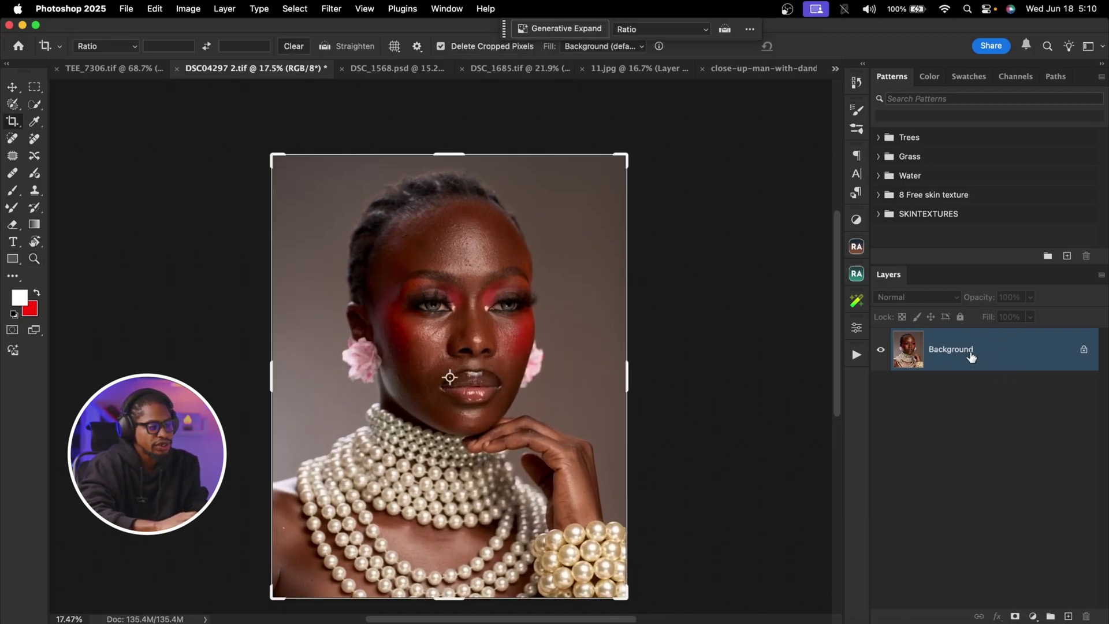
{"action": "key", "text": "super+j"}
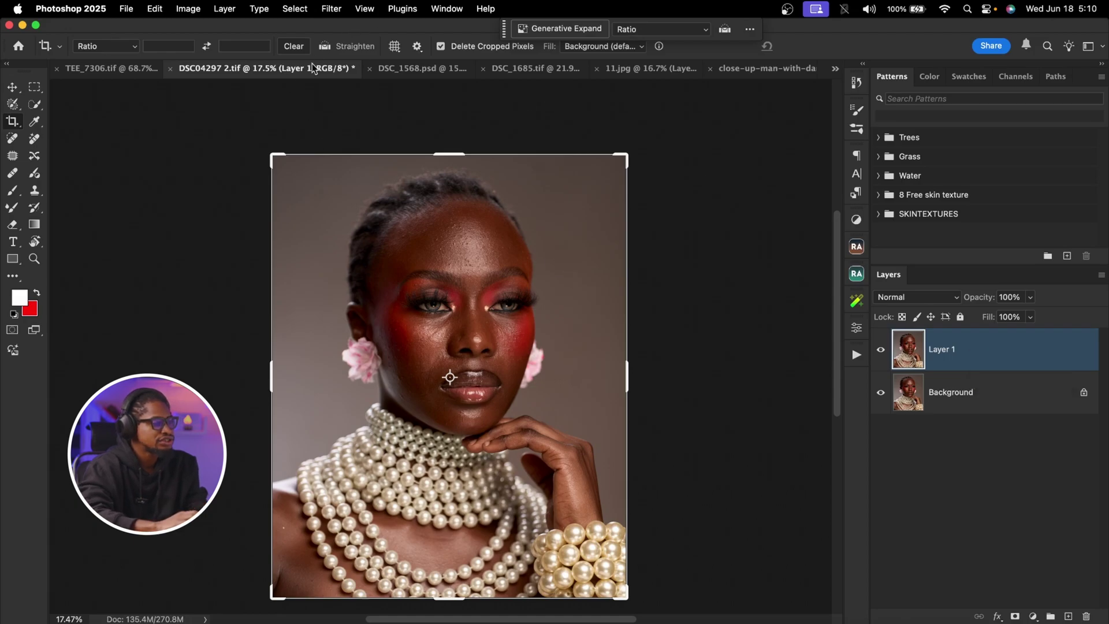
Step: Run Retouch4me Heal and compare the healed skin with the original at 150% preview
{"action": "left_click", "coordinate": [329, 10]}
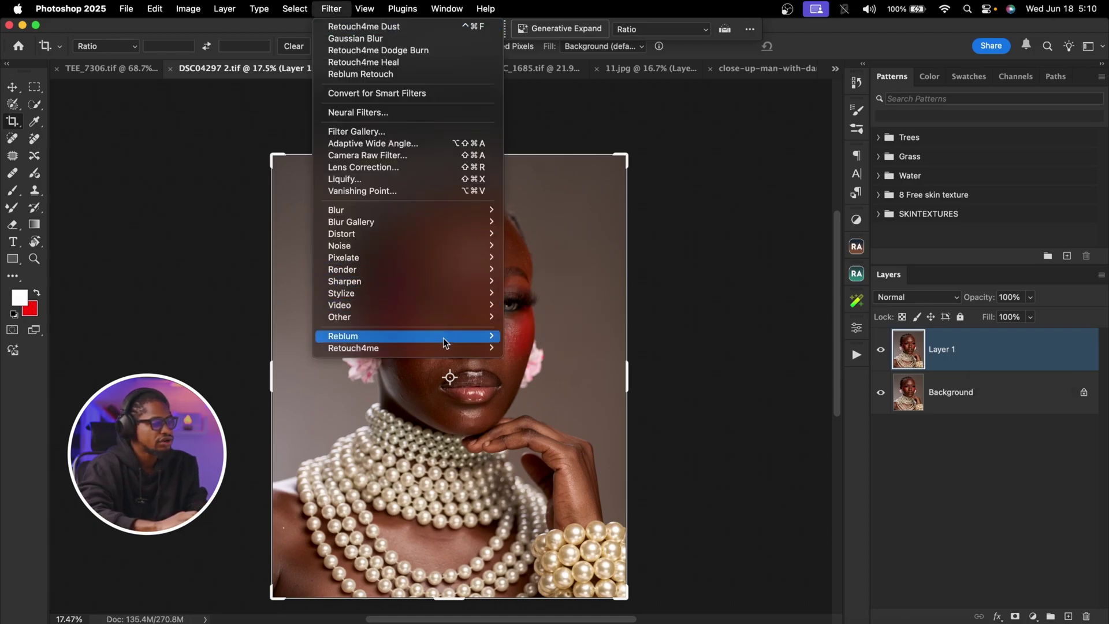
{"action": "mouse_move", "coordinate": [448, 349]}
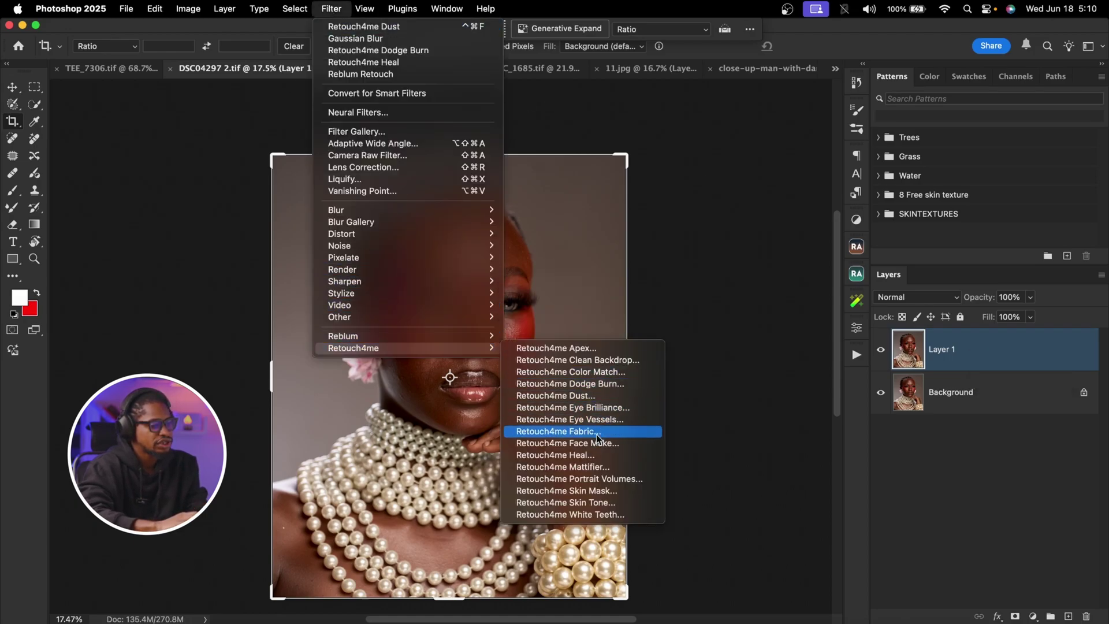
{"action": "left_click", "coordinate": [588, 456]}
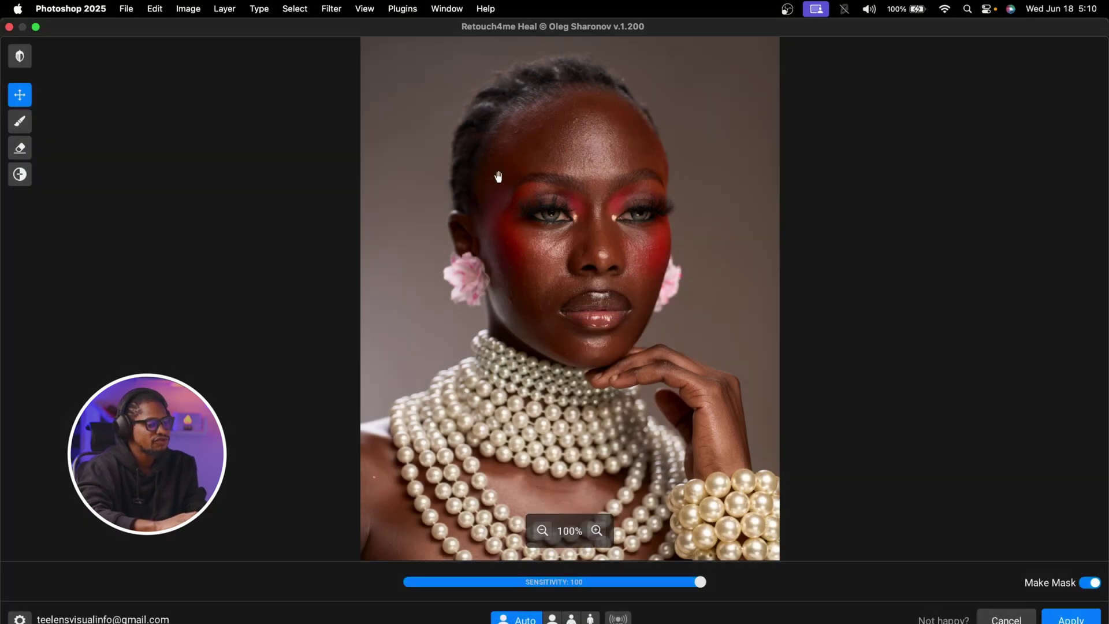
{"action": "left_click", "coordinate": [598, 529]}
{"action": "scroll", "coordinate": [648, 500], "scroll_direction": "up", "scroll_amount": 5}
{"action": "scroll", "coordinate": [663, 424], "scroll_direction": "up", "scroll_amount": 3}
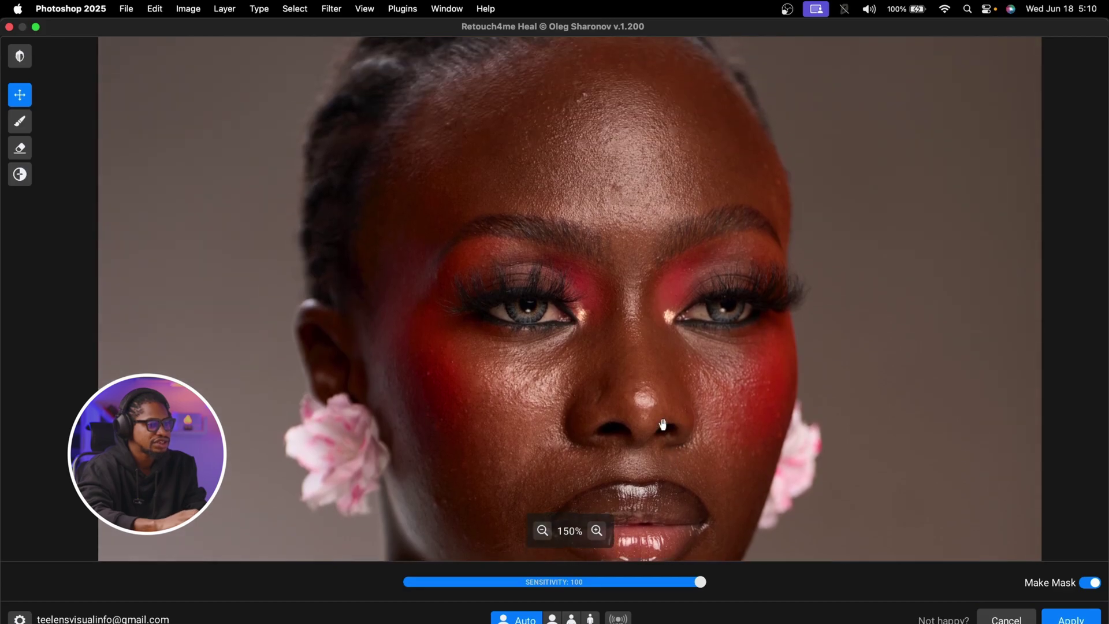
{"action": "key", "text": "space"}
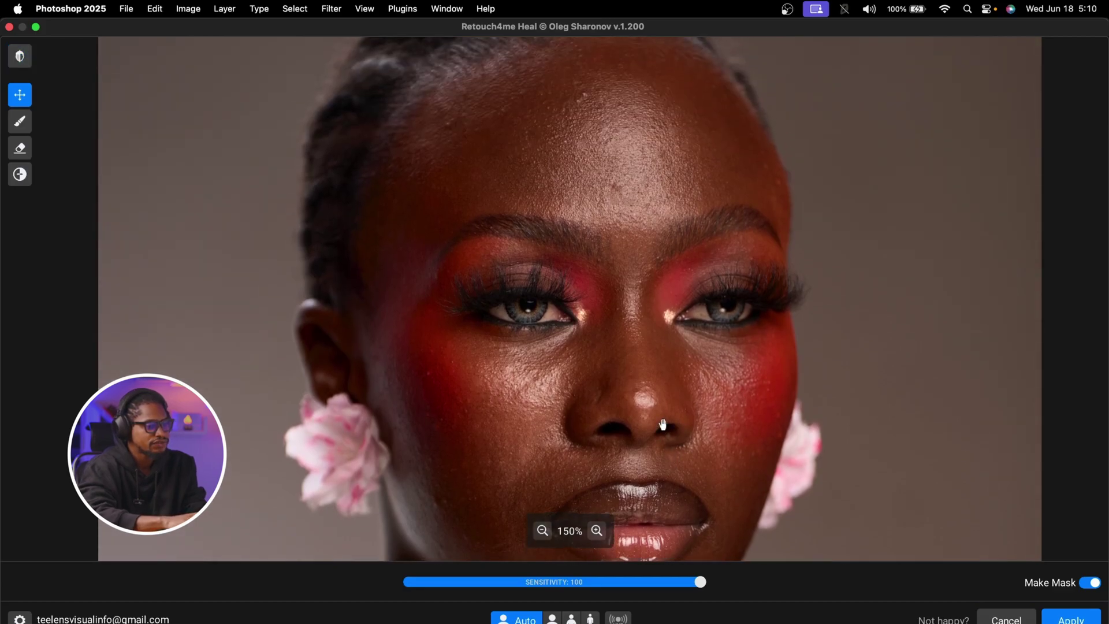
{"action": "scroll", "coordinate": [578, 398], "scroll_direction": "down", "scroll_amount": 4}
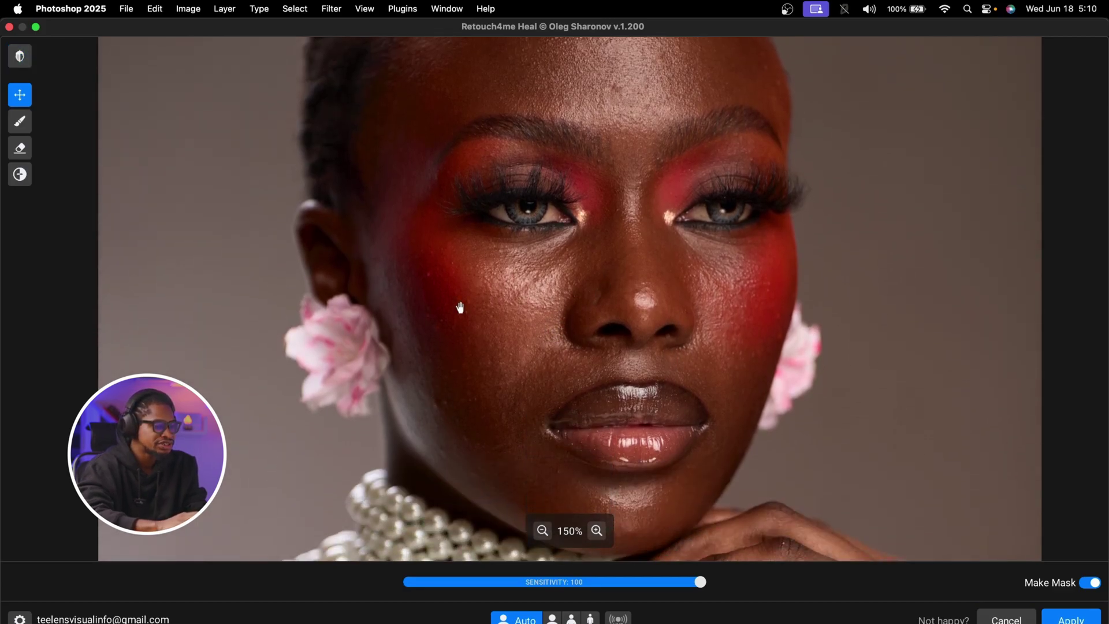
{"action": "left_click_drag", "start_coordinate": [636, 204], "coordinate": [632, 277]}
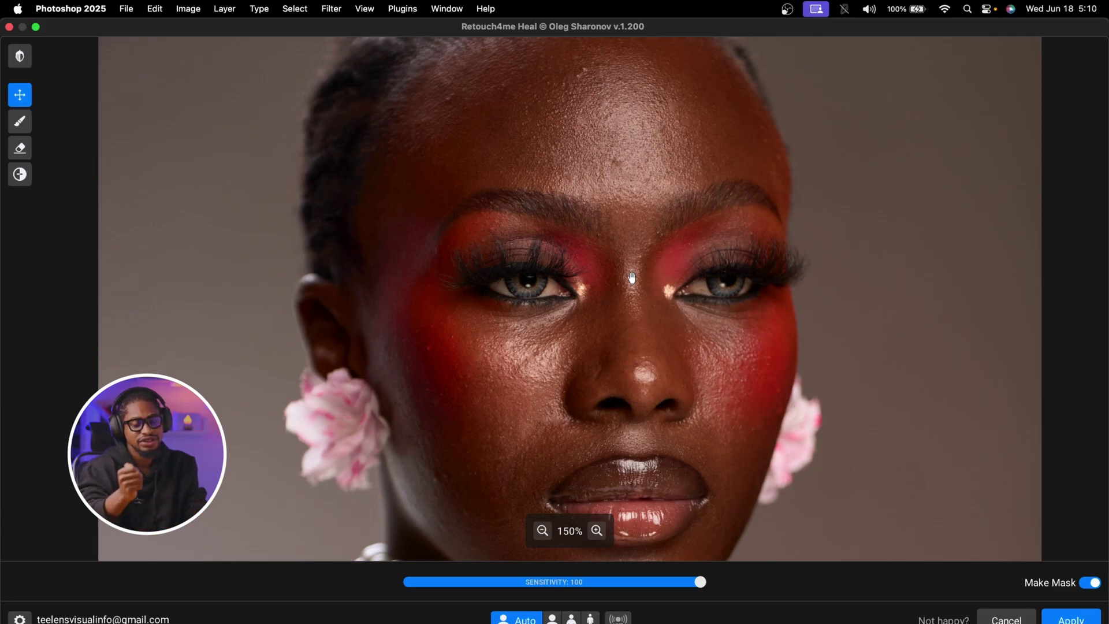
{"action": "scroll", "coordinate": [632, 278], "scroll_direction": "down", "scroll_amount": 1}
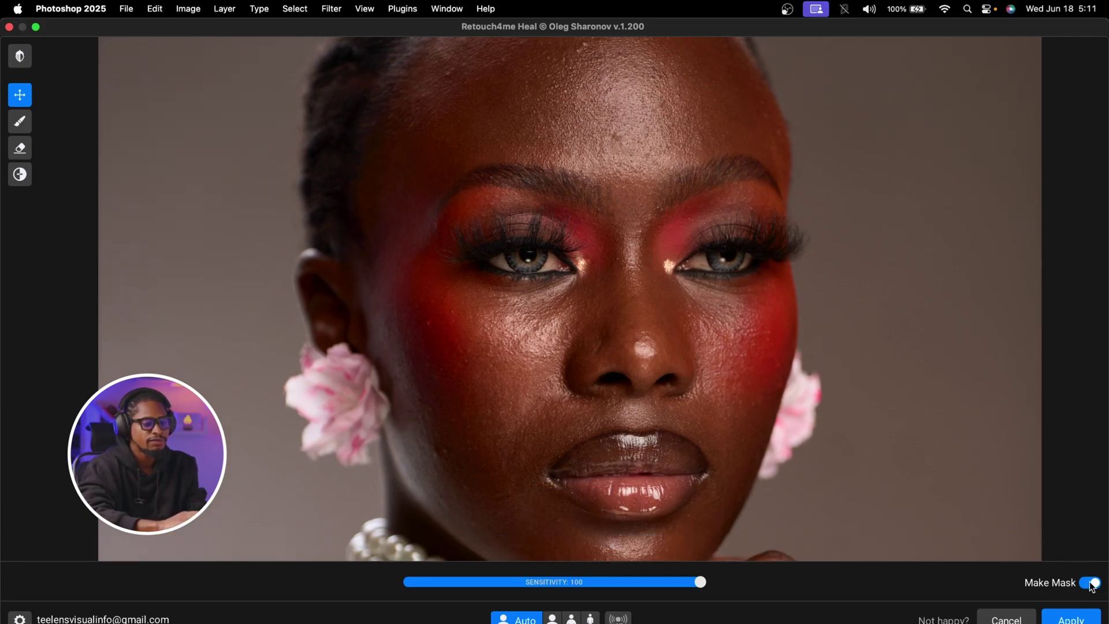
Step: Apply the Heal result at Sensitivity 100 with Make Mask on to Layer 1
{"action": "left_click", "coordinate": [1071, 620]}
{"action": "scroll", "coordinate": [525, 334], "scroll_direction": "up", "scroll_amount": 2}
{"action": "key", "text": "c"}
{"action": "scroll", "coordinate": [526, 334], "scroll_direction": "down", "scroll_amount": 3}
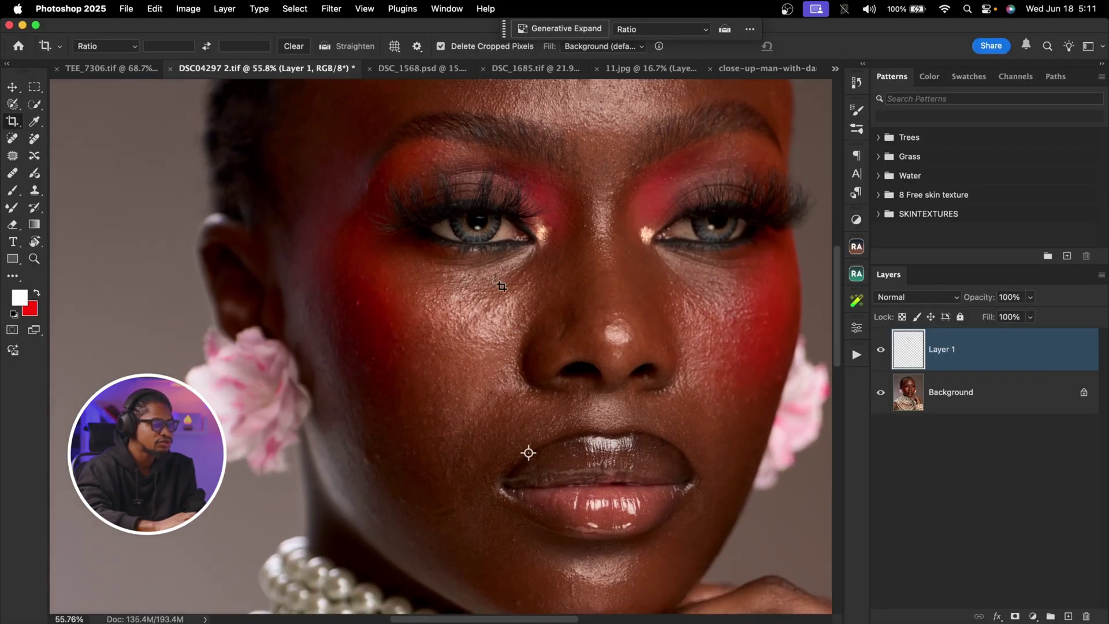
{"action": "scroll", "coordinate": [500, 285], "scroll_direction": "up", "scroll_amount": 5}
{"action": "key", "text": "z"}
{"action": "left_click_drag", "start_coordinate": [644, 221], "coordinate": [696, 288]}
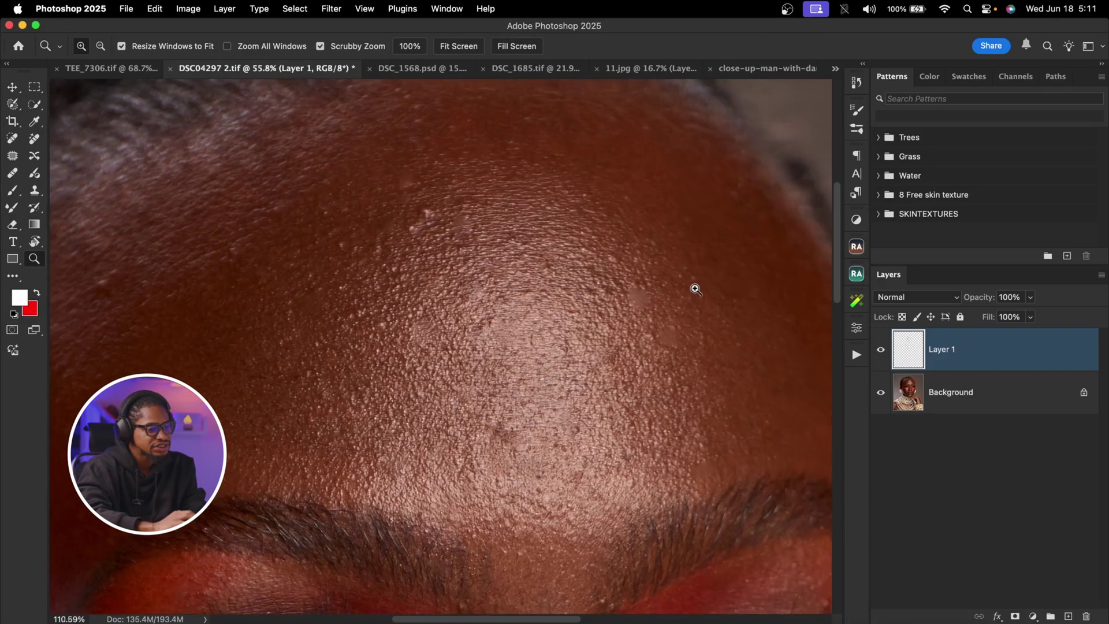
{"action": "key", "text": "c"}
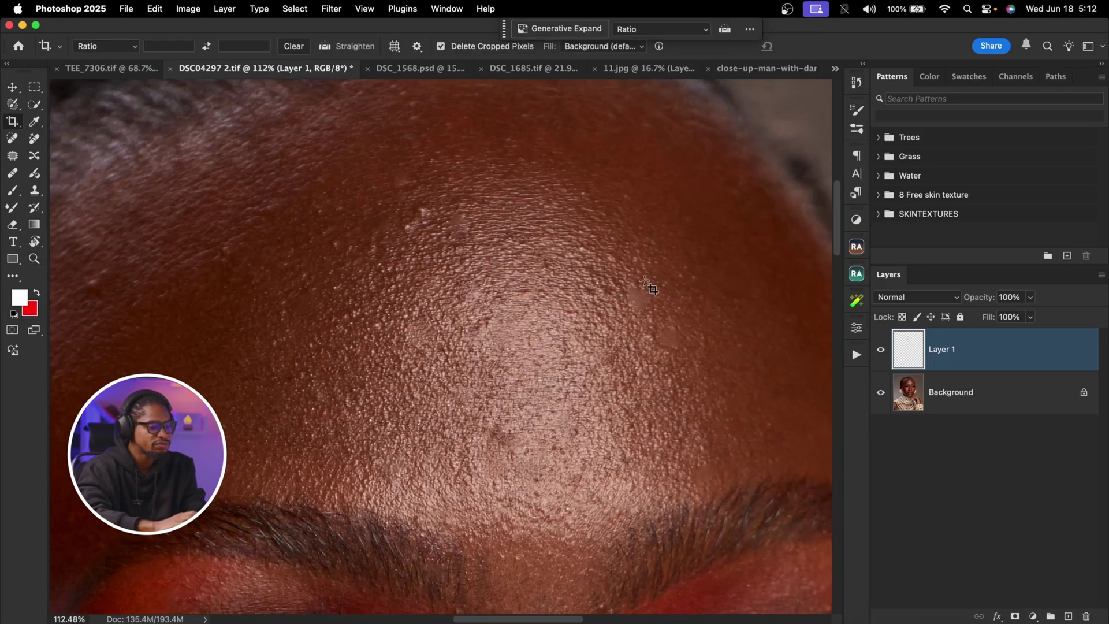
{"action": "key", "text": "z"}
{"action": "left_click_drag", "start_coordinate": [612, 265], "coordinate": [545, 275]}
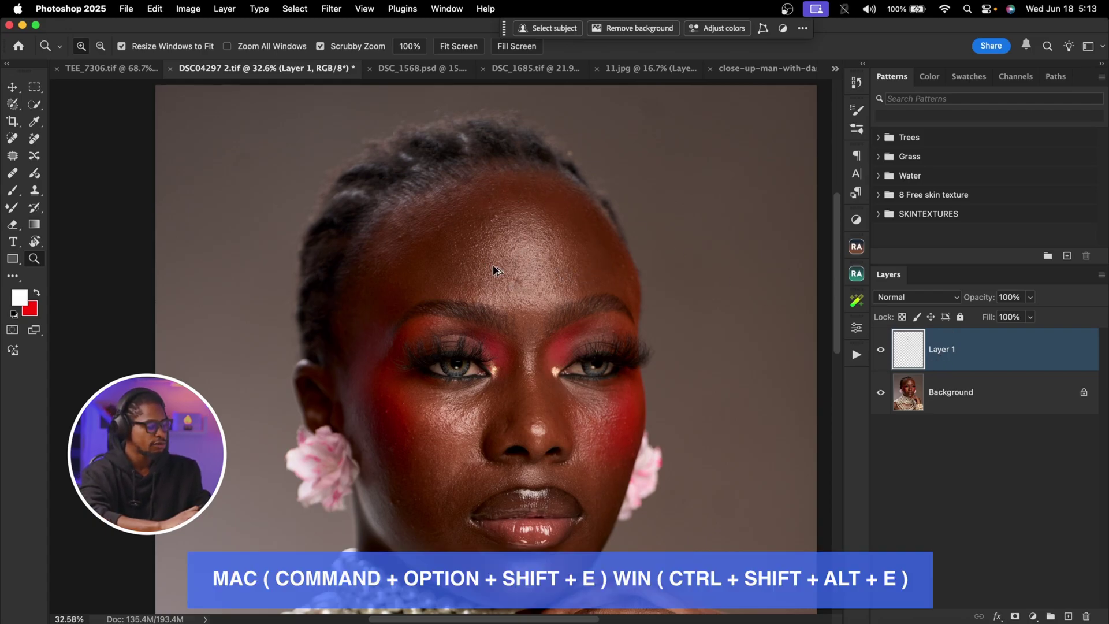
Step: Stamp visible layers into Layer 2 and launch Retouch4me Dodge Burn with a 150% face preview
{"action": "key", "text": "super+alt+shift+e"}
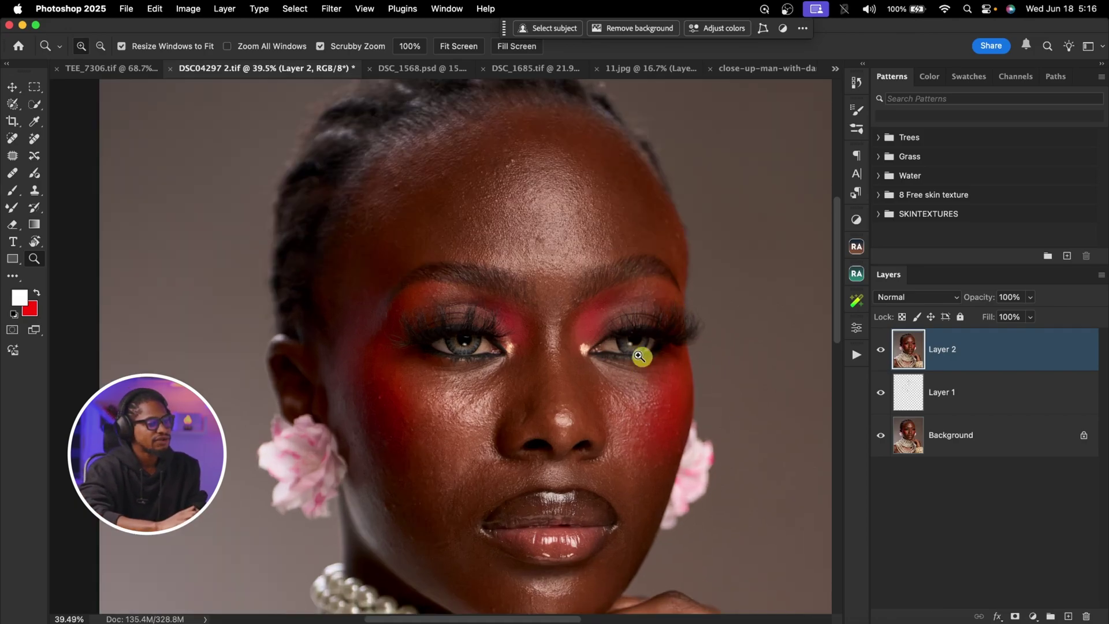
{"action": "left_click", "coordinate": [333, 13]}
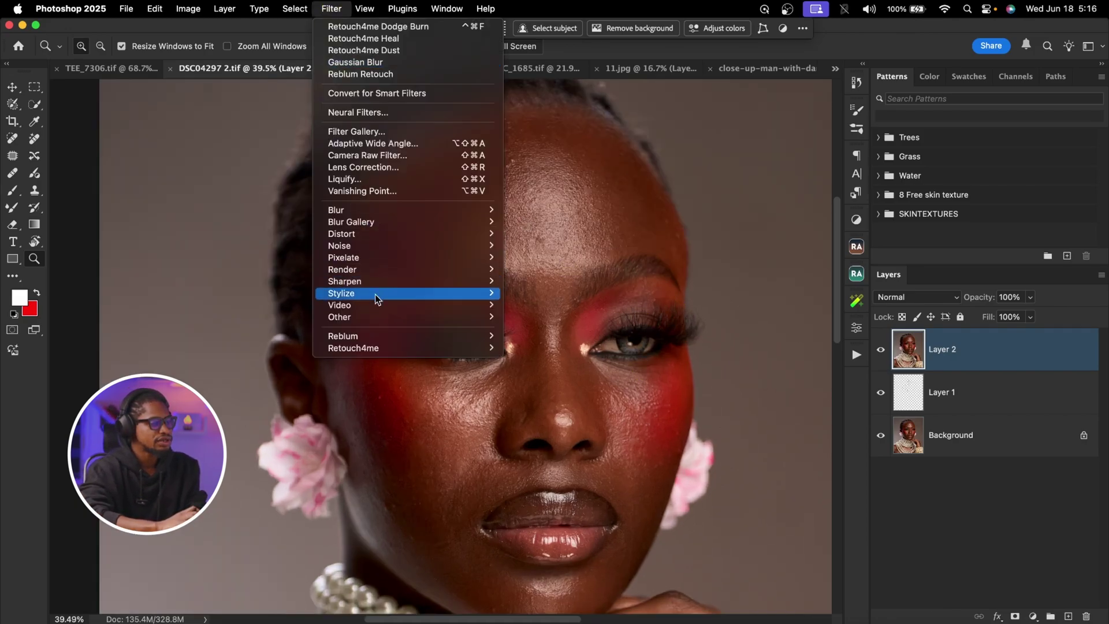
{"action": "mouse_move", "coordinate": [438, 349]}
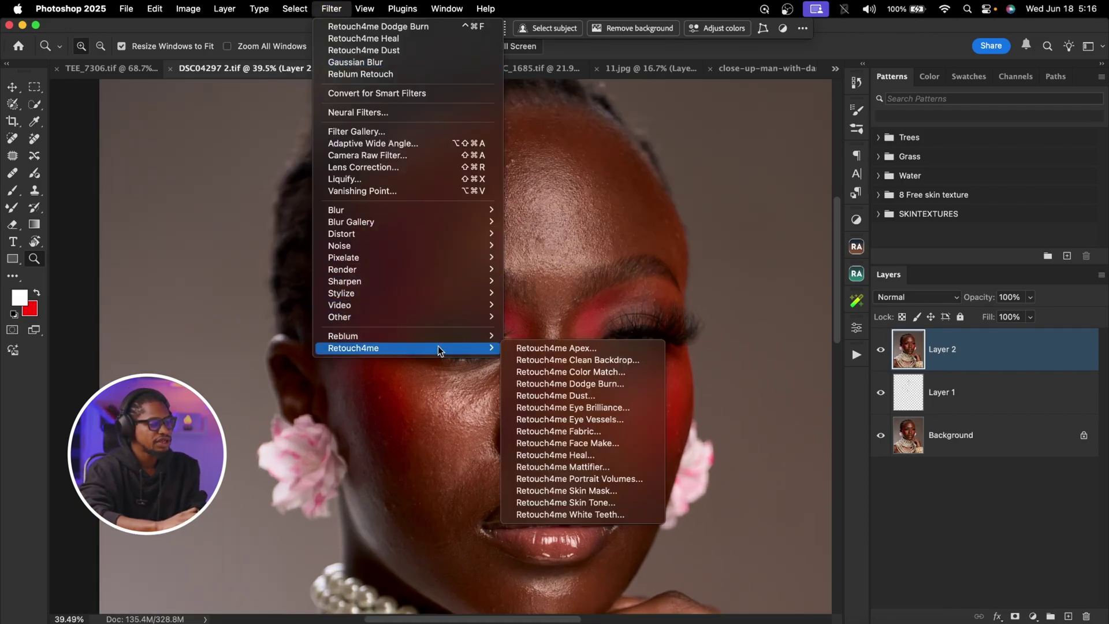
{"action": "left_click", "coordinate": [597, 385]}
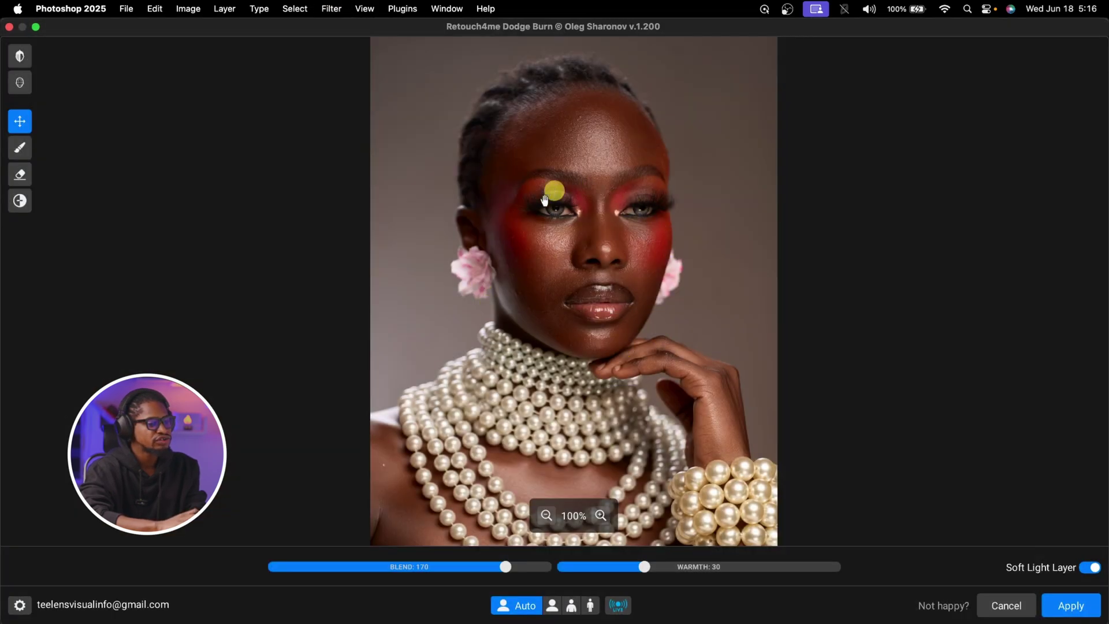
{"action": "left_click", "coordinate": [600, 515]}
{"action": "left_click_drag", "start_coordinate": [634, 311], "coordinate": [672, 445]}
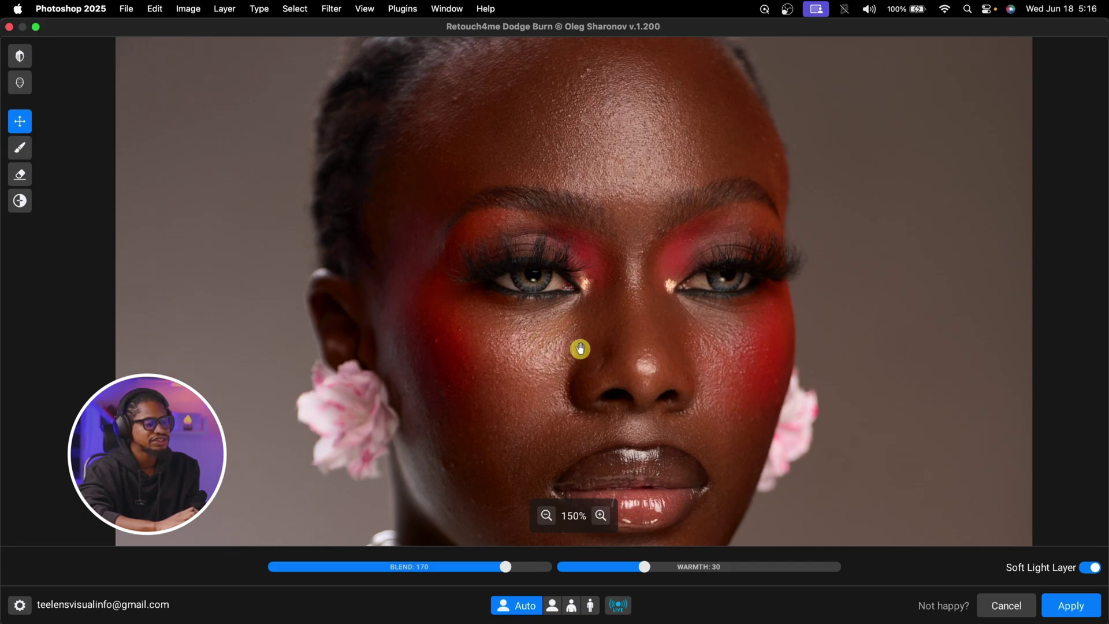
Step: Set Dodge Burn Blend to 142 and Warmth to 19, then apply it
{"action": "left_click_drag", "start_coordinate": [506, 568], "coordinate": [463, 571]}
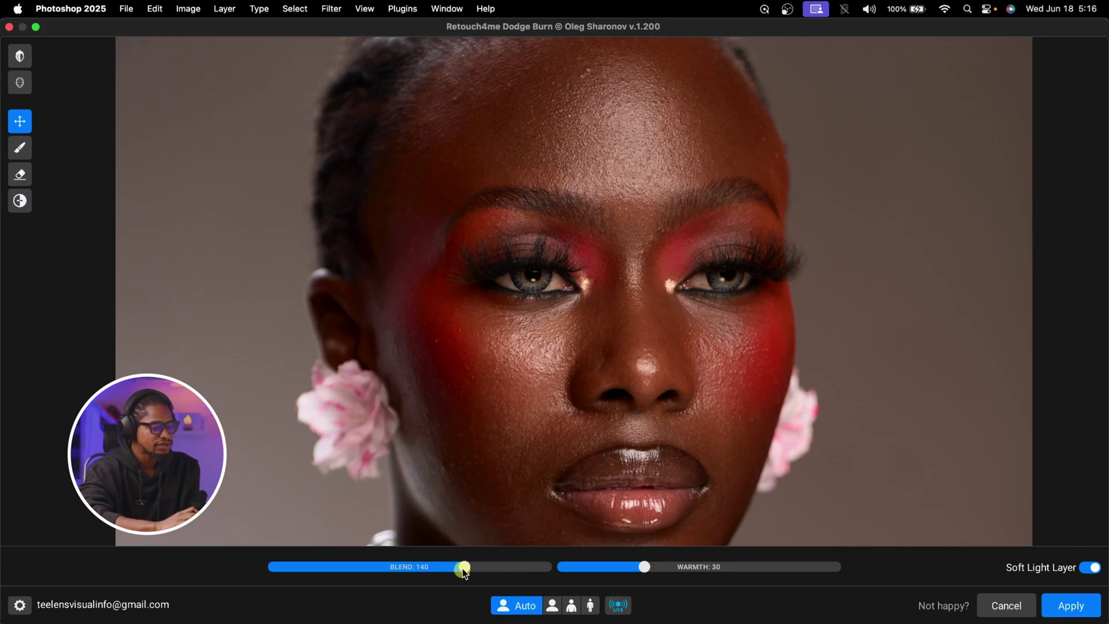
{"action": "left_click_drag", "start_coordinate": [647, 568], "coordinate": [691, 569]}
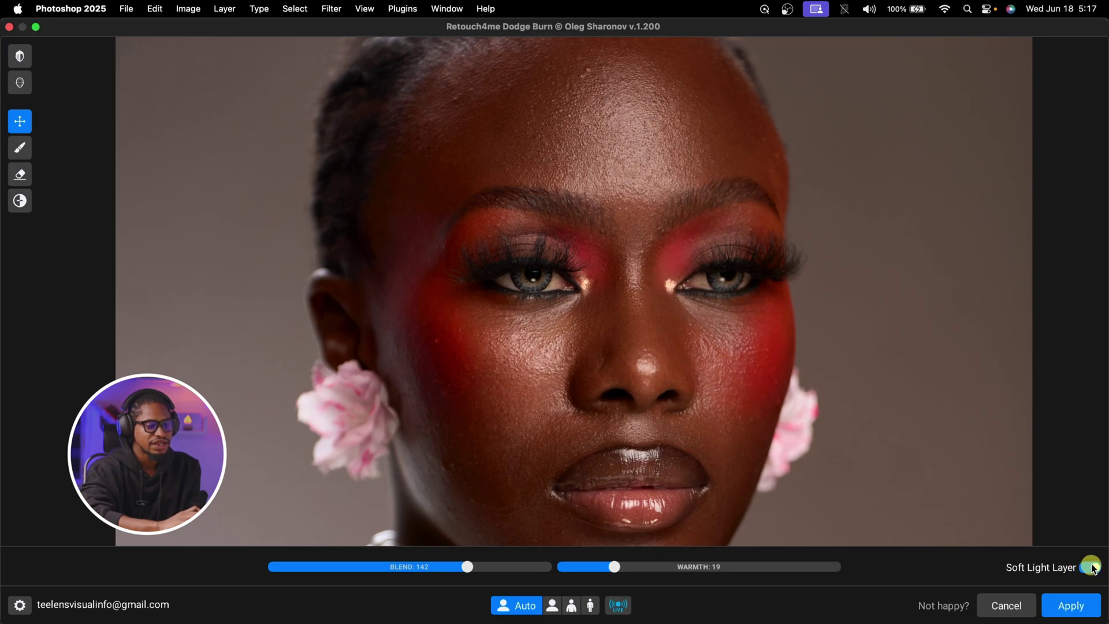
{"action": "left_click", "coordinate": [1070, 607]}
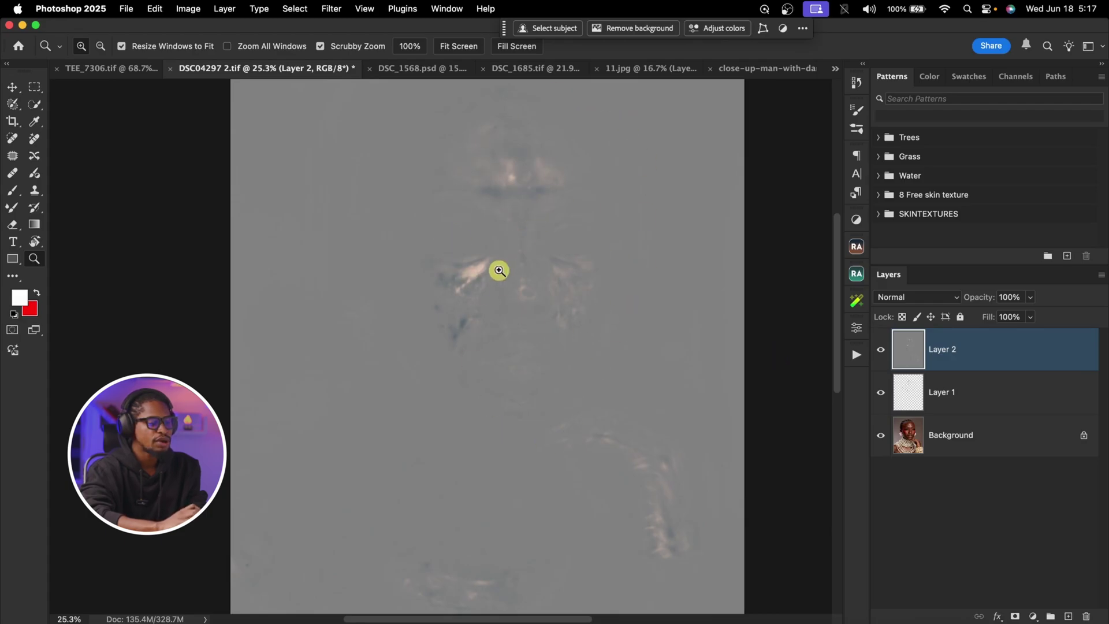
Step: Set Layer 2 to Soft Light and group it with Layer 1 as Group 1
{"action": "left_click", "coordinate": [944, 297]}
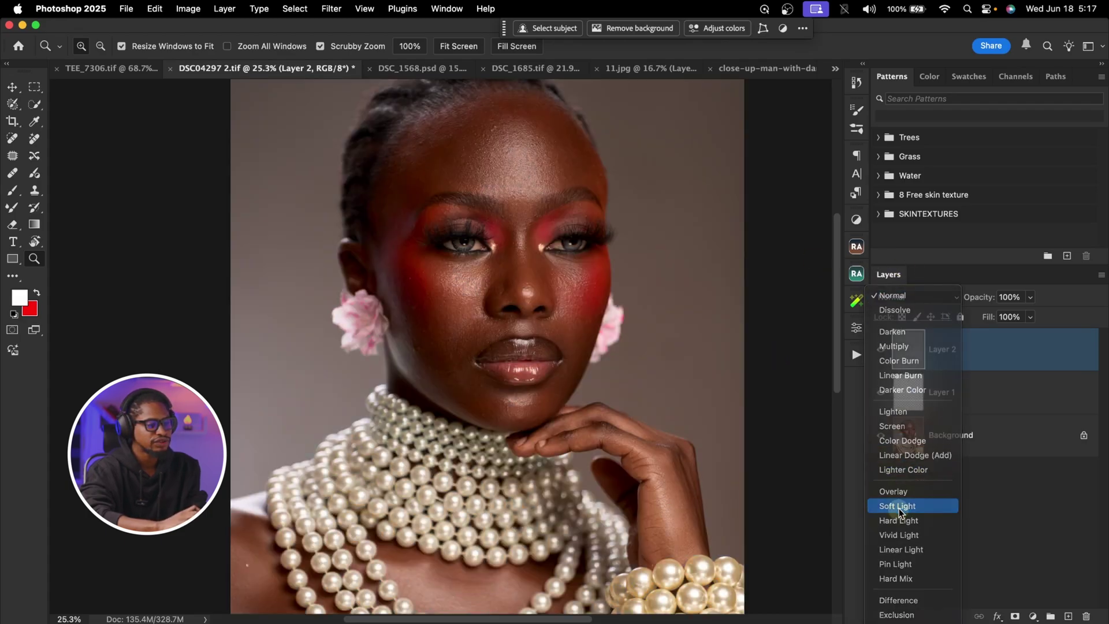
{"action": "left_click", "coordinate": [899, 512]}
{"action": "left_click", "coordinate": [982, 398], "text": "shift"}
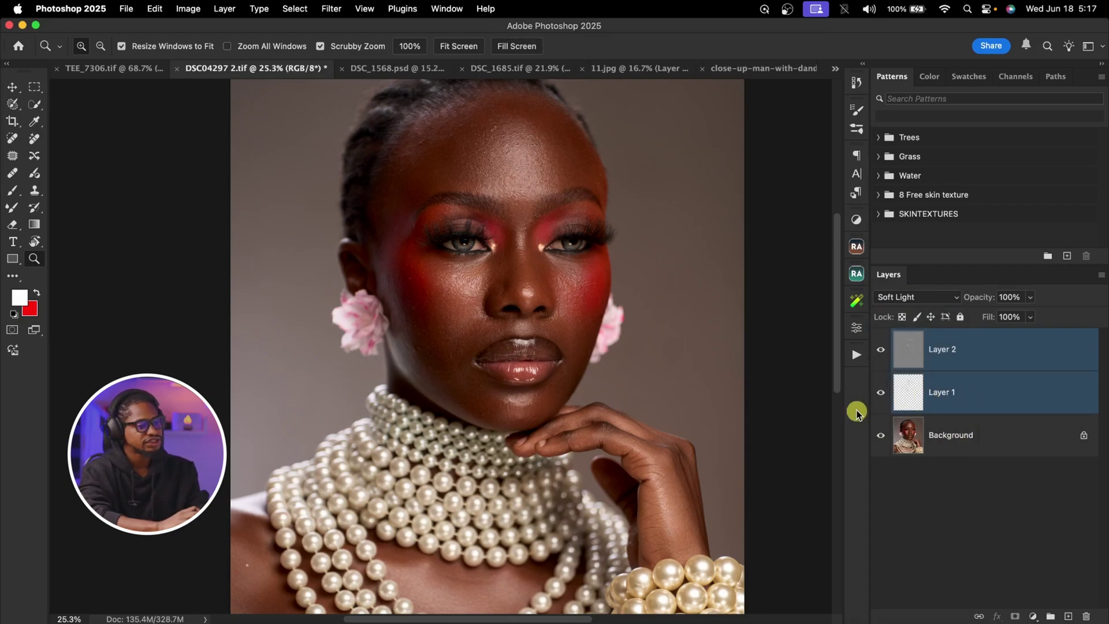
{"action": "key", "text": "super+g"}
Step: Hide and re-show Group 1 to compare the face before and after retouching
{"action": "left_click", "coordinate": [880, 336]}
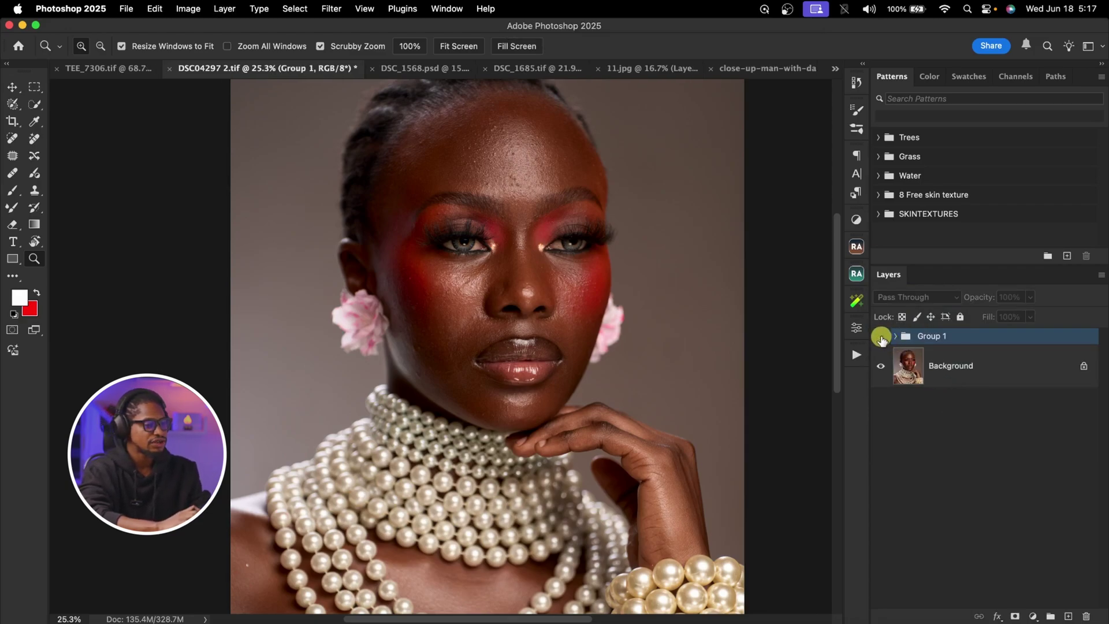
{"action": "left_click_drag", "start_coordinate": [573, 178], "coordinate": [597, 178]}
{"action": "left_click", "coordinate": [881, 336]}
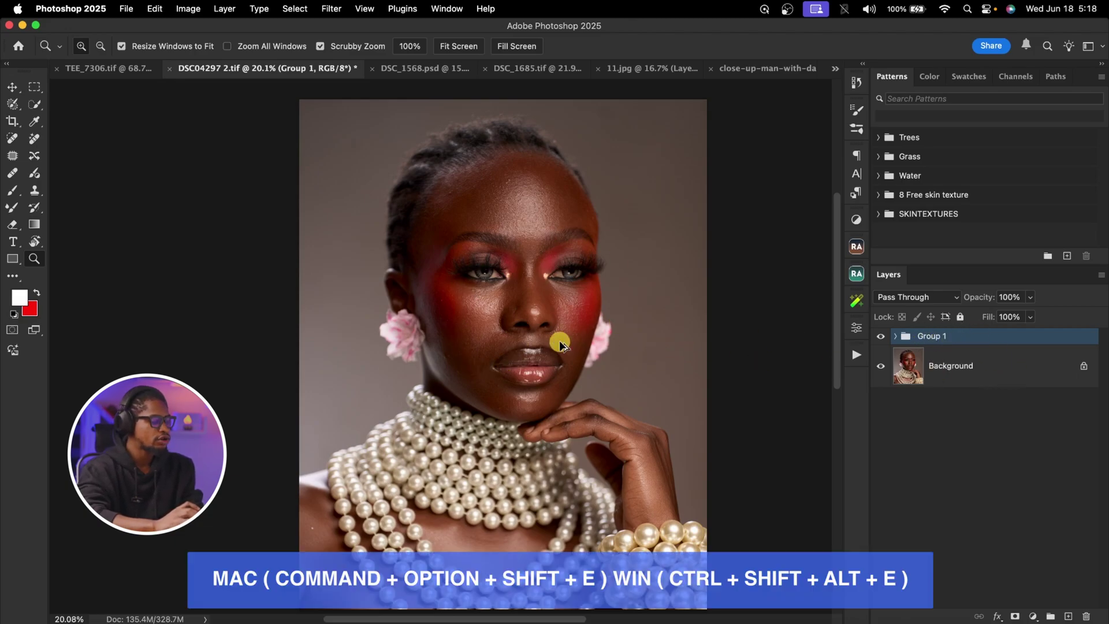
Step: Stamp visible layers into Layer 3 and launch Reblum Retouch on it
{"action": "key", "text": "super+alt+shift+e"}
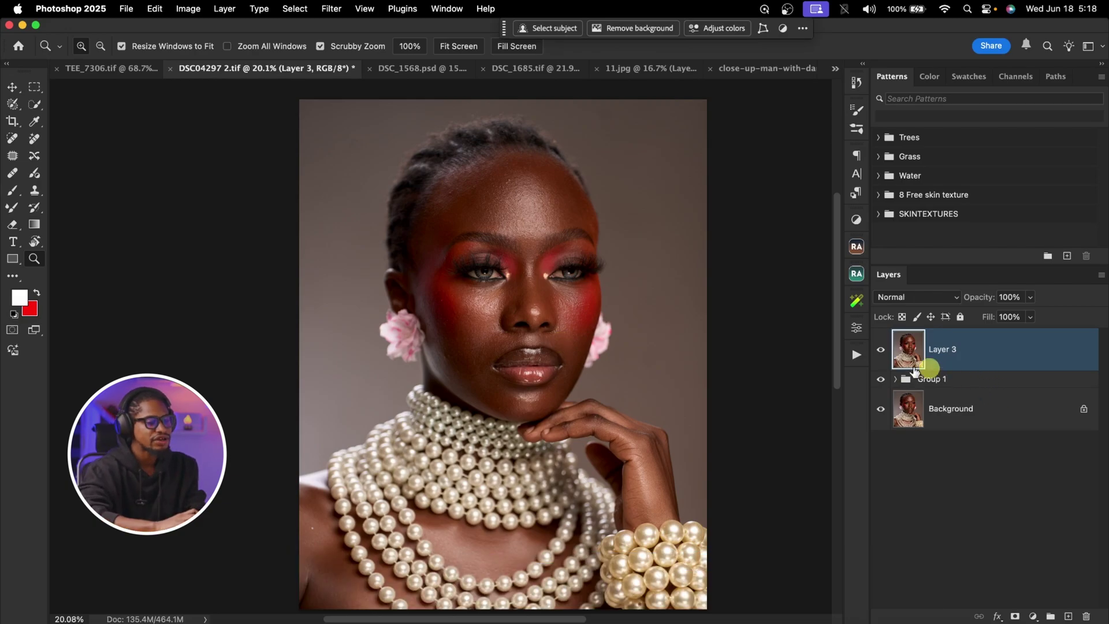
{"action": "left_click", "coordinate": [332, 7]}
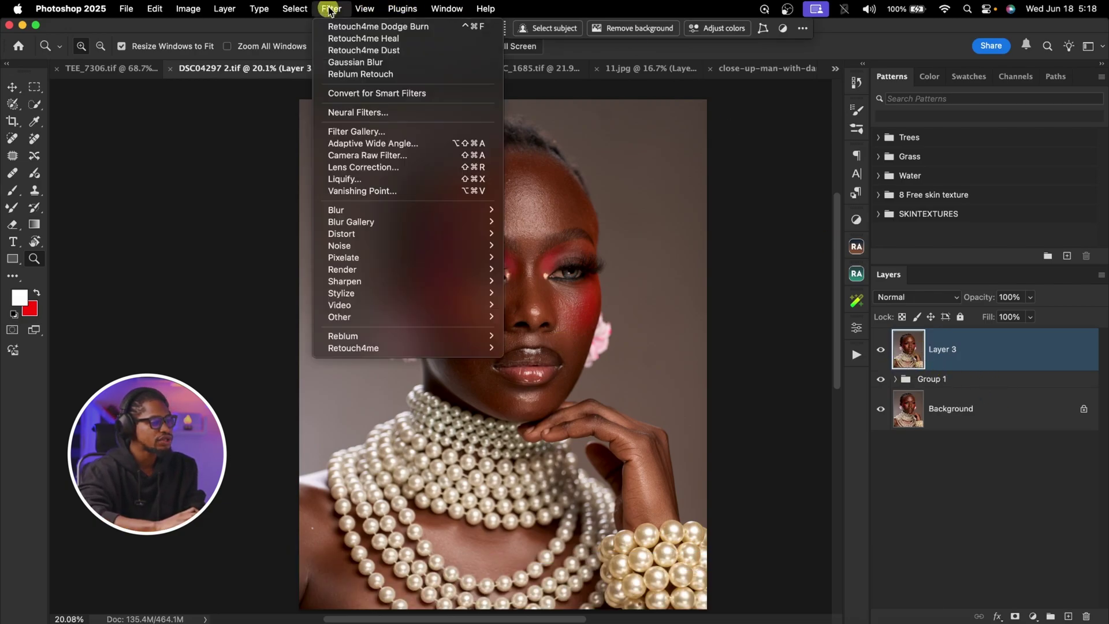
{"action": "mouse_move", "coordinate": [458, 339]}
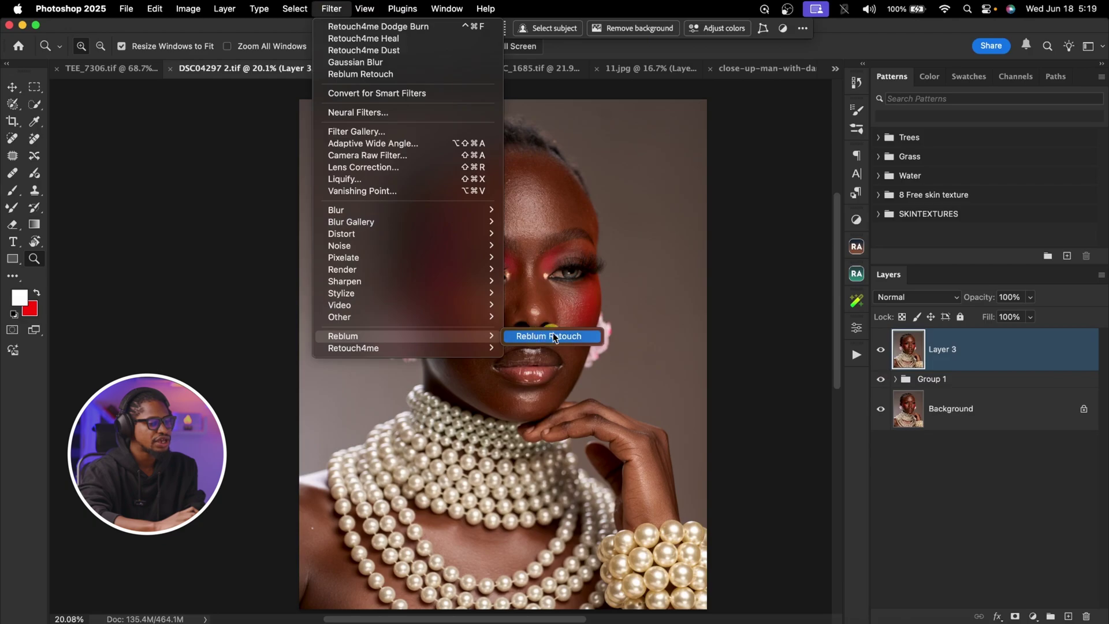
{"action": "left_click", "coordinate": [582, 338]}
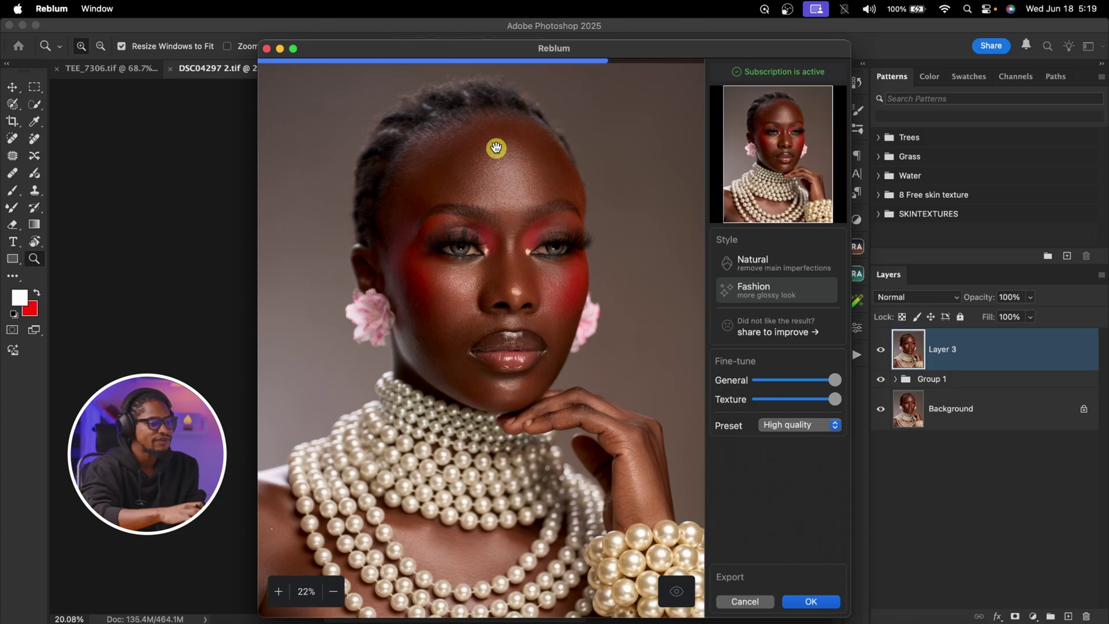
{"action": "scroll", "coordinate": [496, 148], "scroll_direction": "up", "scroll_amount": 3}
{"action": "scroll", "coordinate": [543, 239], "scroll_direction": "up", "scroll_amount": 2}
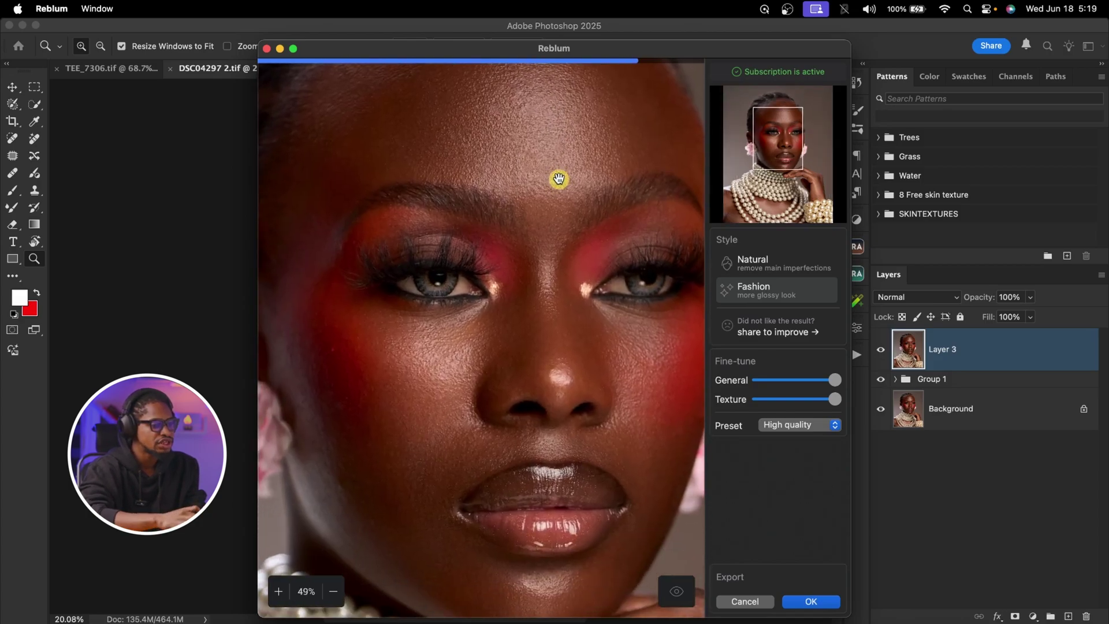
{"action": "scroll", "coordinate": [539, 227], "scroll_direction": "down", "scroll_amount": 2}
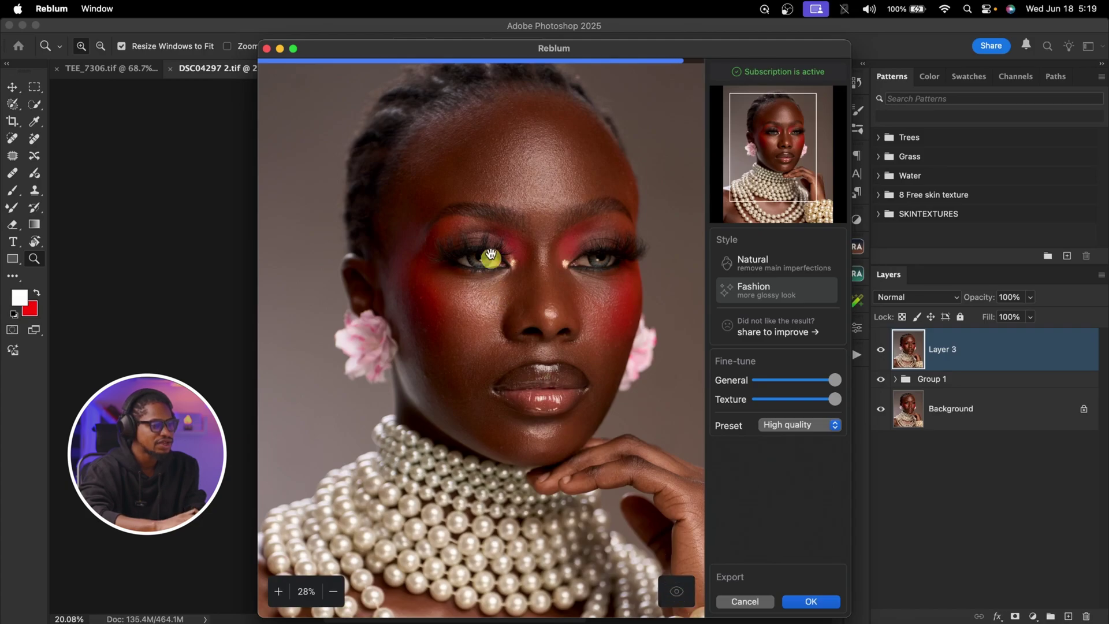
{"action": "scroll", "coordinate": [513, 146], "scroll_direction": "up", "scroll_amount": 2}
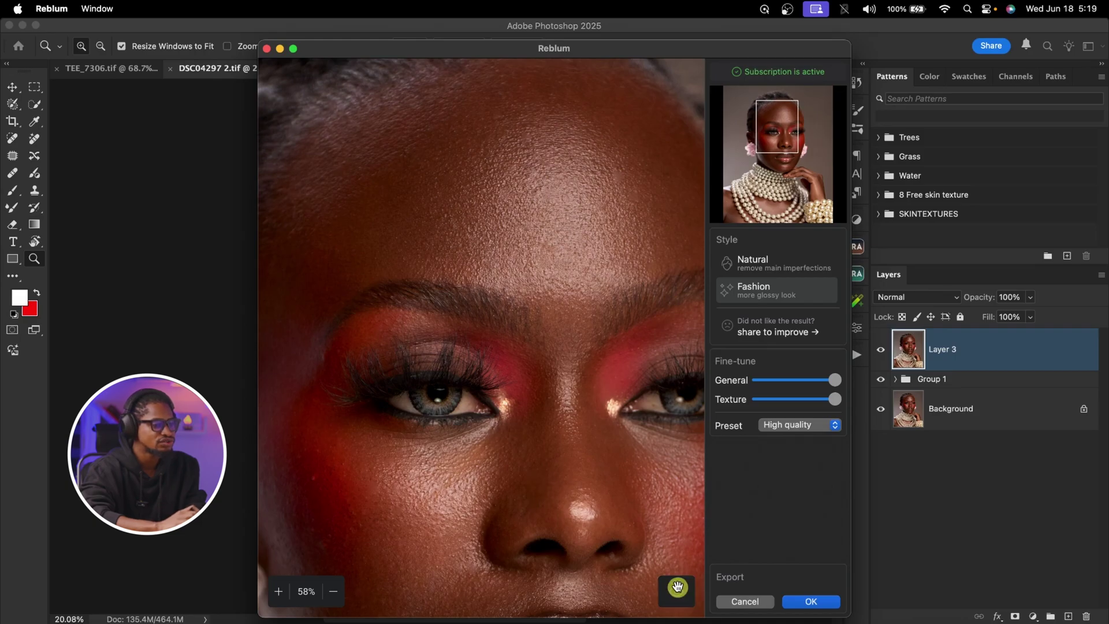
{"action": "scroll", "coordinate": [495, 248], "scroll_direction": "down", "scroll_amount": 2}
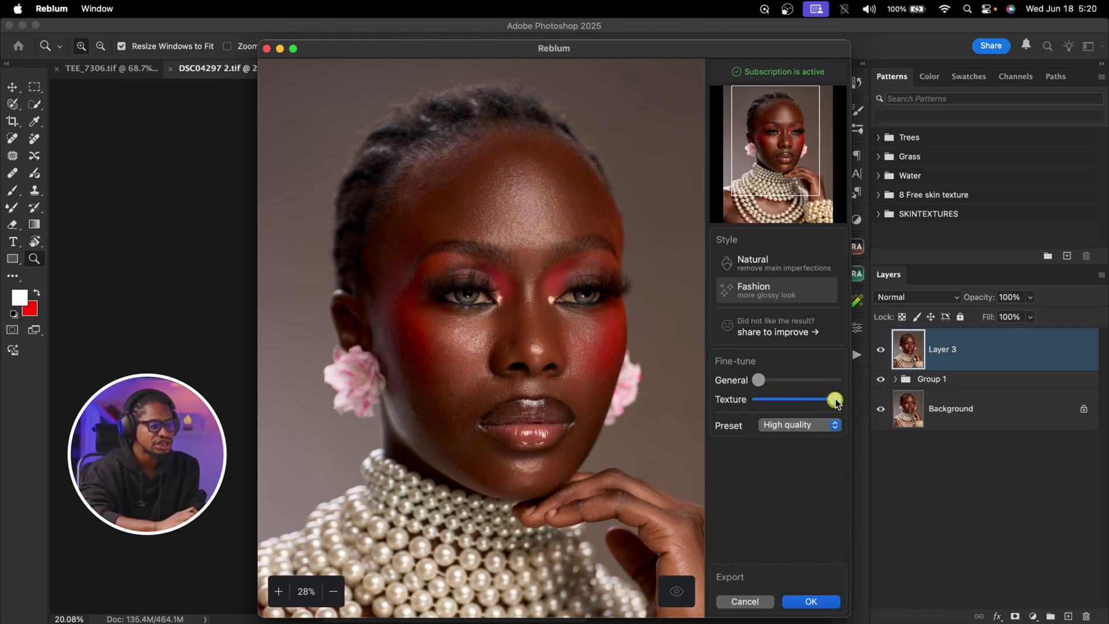
Step: Set Reblum General and Texture to maximum and keep the High quality preset, checking the forehead skin
{"action": "left_click", "coordinate": [502, 175]}
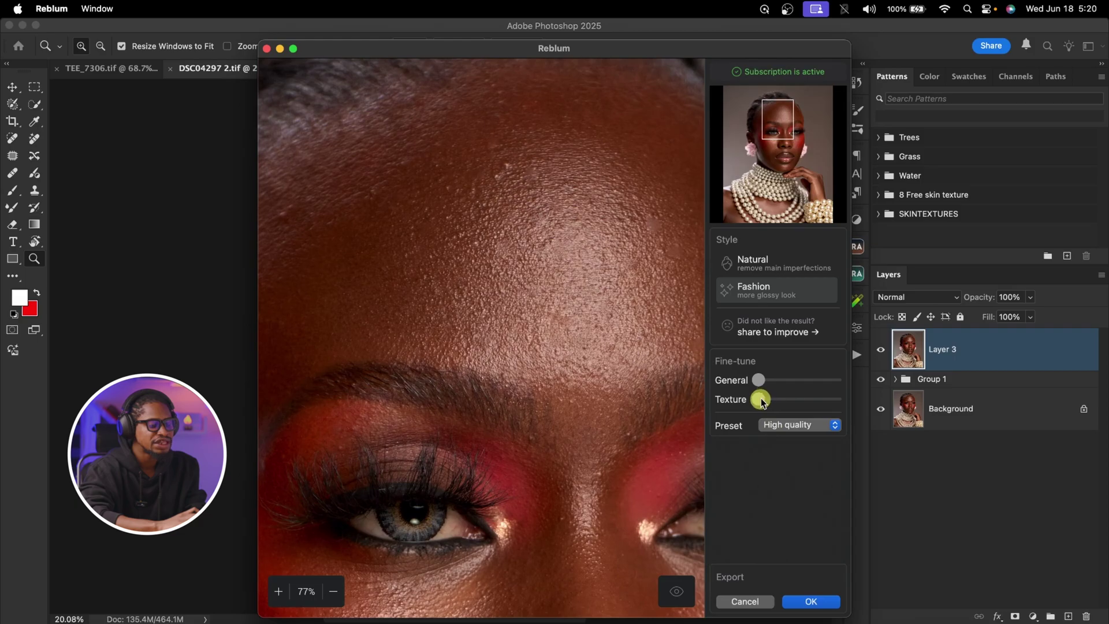
{"action": "left_click", "coordinate": [880, 407]}
{"action": "left_click", "coordinate": [553, 188]}
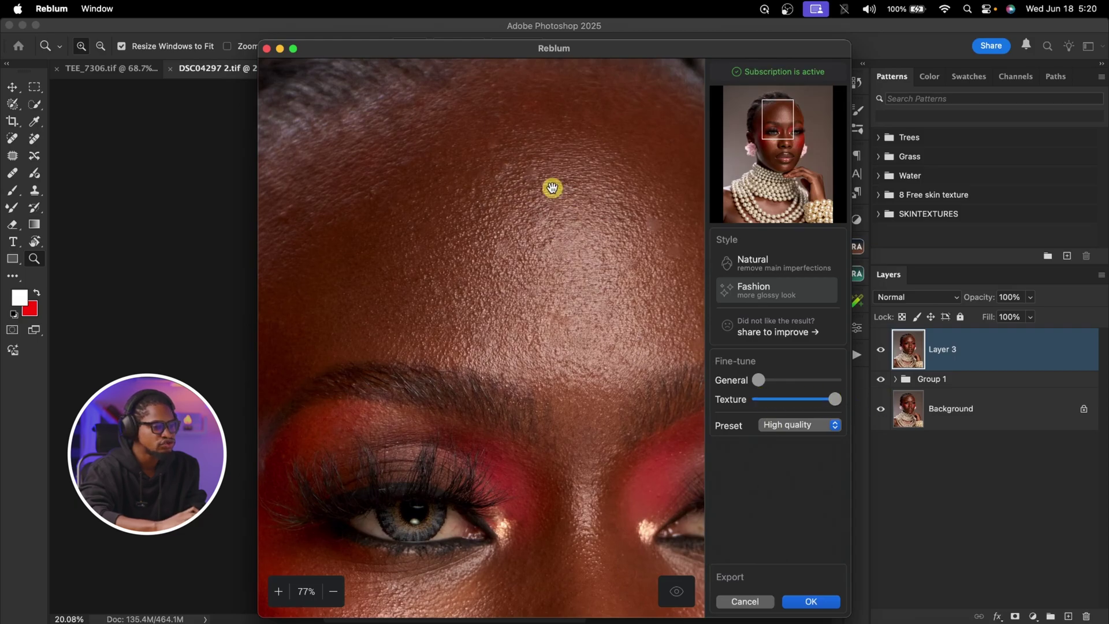
{"action": "left_click", "coordinate": [488, 225]}
{"action": "left_click_drag", "start_coordinate": [820, 407], "coordinate": [756, 399]}
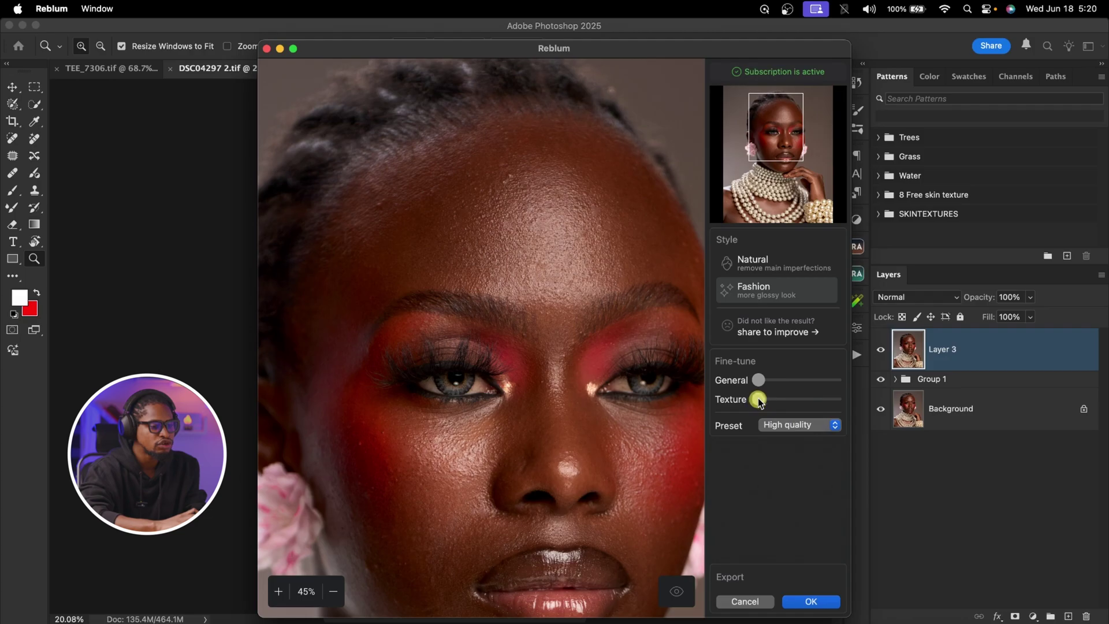
{"action": "left_click_drag", "start_coordinate": [803, 379], "coordinate": [879, 373]}
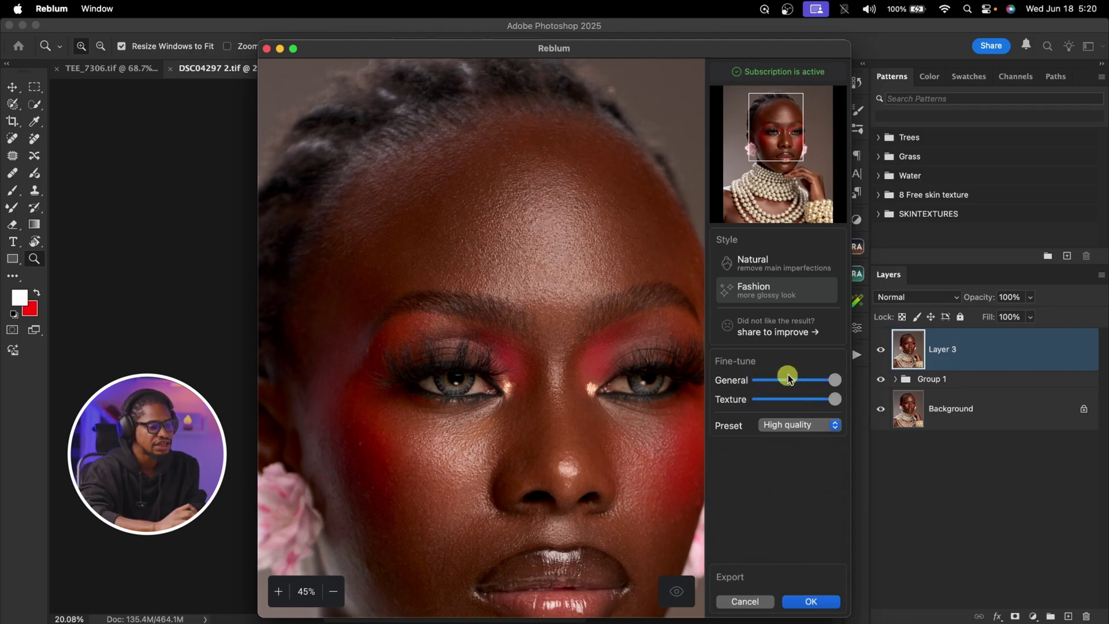
{"action": "left_click", "coordinate": [793, 426]}
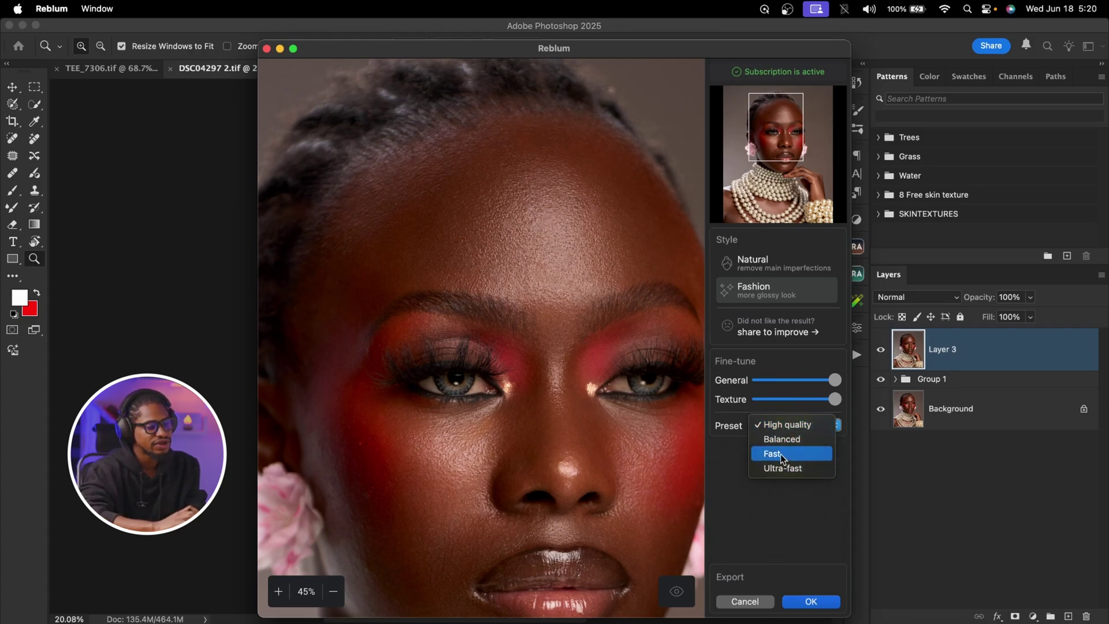
{"action": "left_click", "coordinate": [791, 426]}
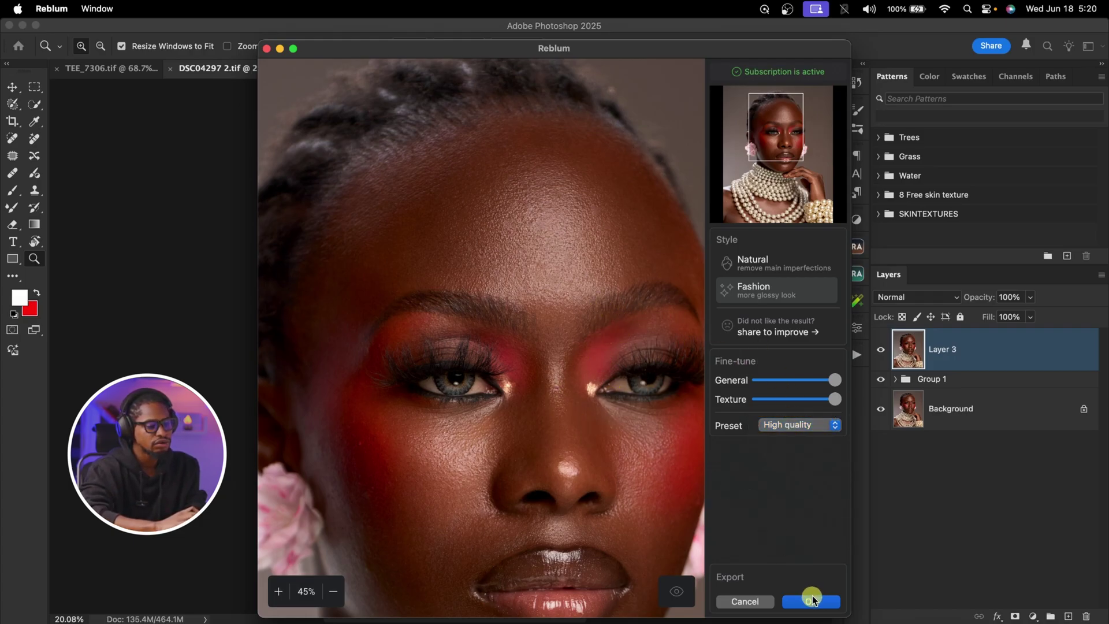
Step: Apply the Reblum retouch and group Layer 3 with Group 1 as Group 2
{"action": "left_click", "coordinate": [812, 600]}
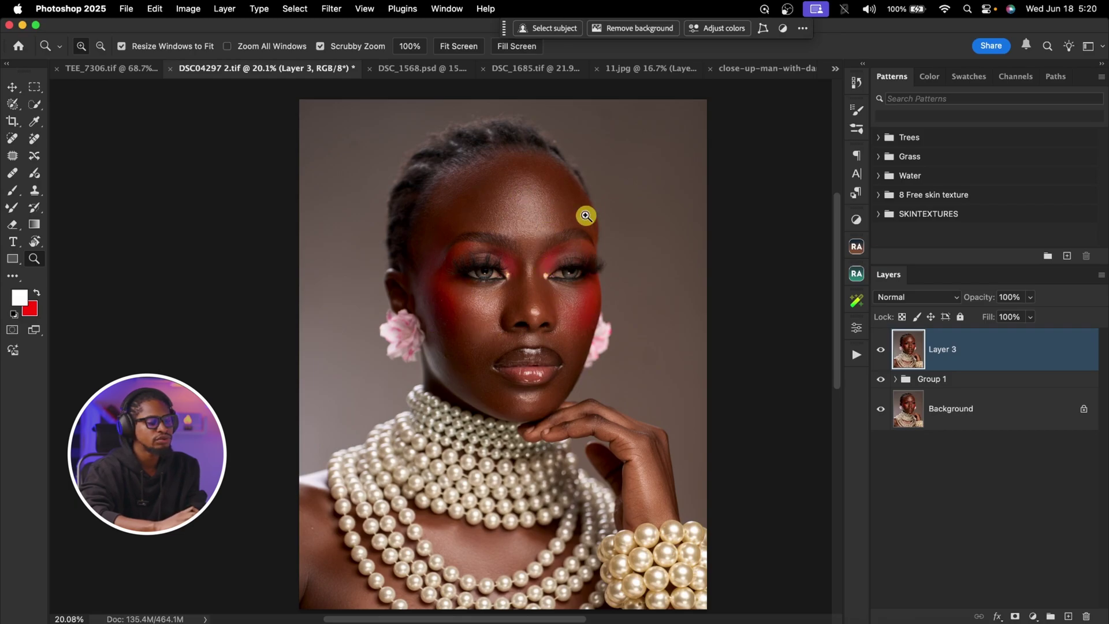
{"action": "left_click", "coordinate": [969, 379], "text": "shift"}
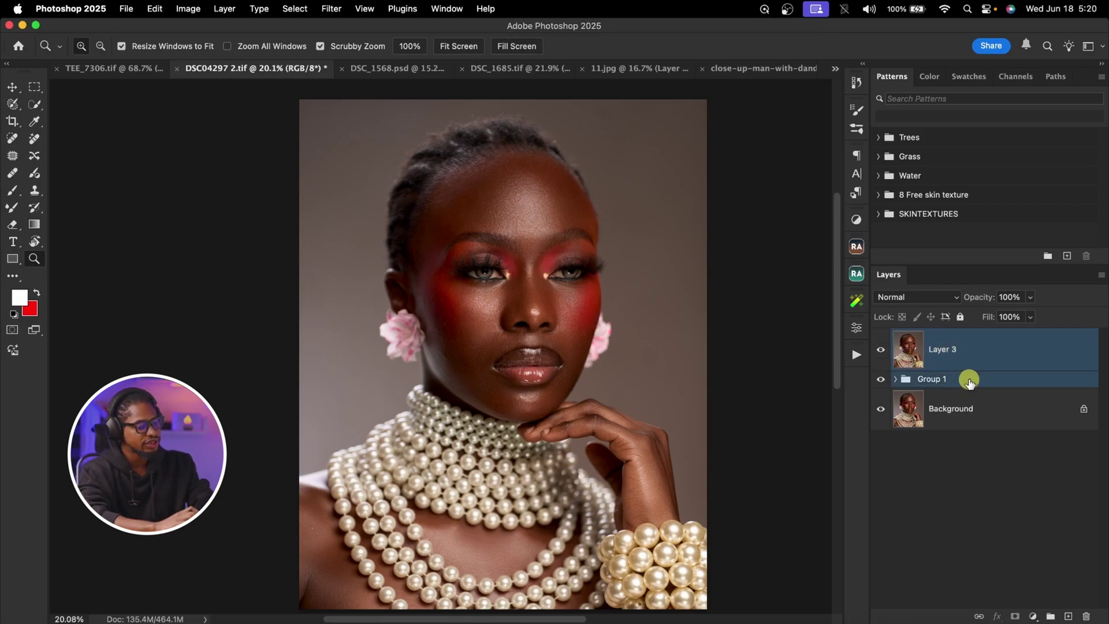
{"action": "key", "text": "super+g"}
Step: Toggle Group 2 off and on twice to compare the forehead skin
{"action": "left_click_drag", "start_coordinate": [535, 201], "coordinate": [572, 201]}
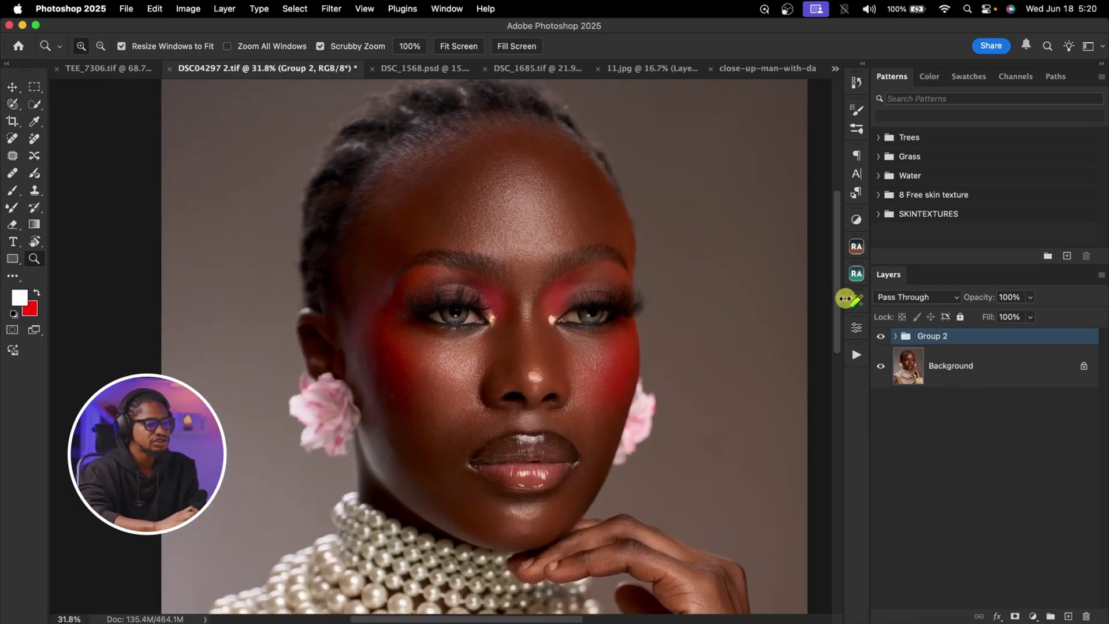
{"action": "left_click", "coordinate": [882, 337]}
{"action": "left_click", "coordinate": [881, 339]}
{"action": "left_click", "coordinate": [881, 339]}
{"action": "left_click", "coordinate": [881, 339]}
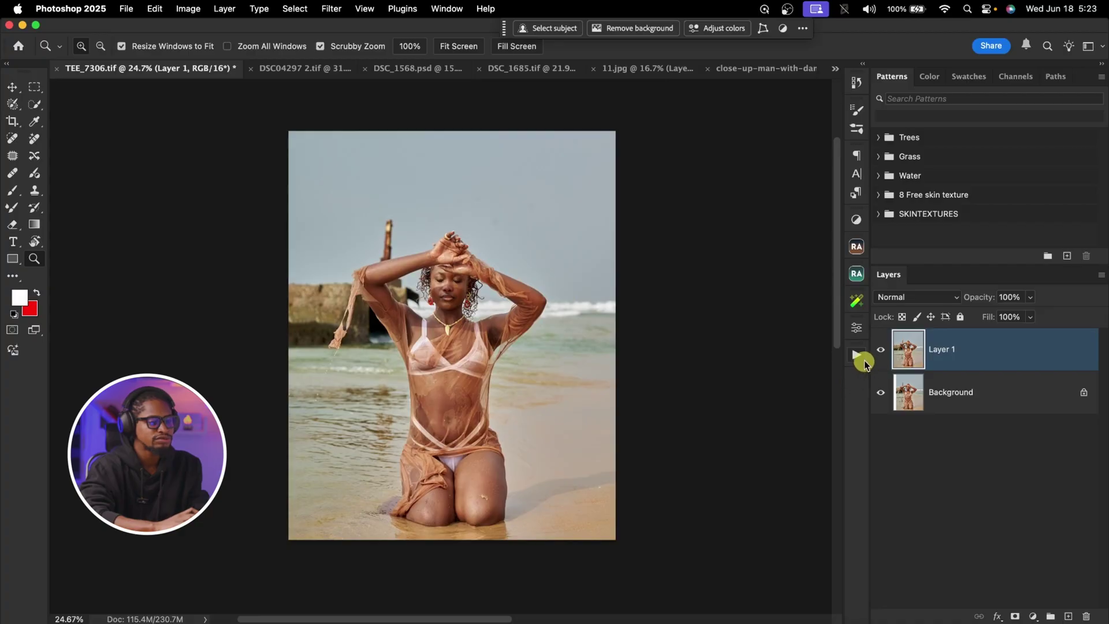
Step: Run the ONE CLICK RETOUCH action from the Actions panel on TEE_7306.tif
{"action": "left_click", "coordinate": [857, 355]}
{"action": "scroll", "coordinate": [804, 396], "scroll_direction": "down", "scroll_amount": 5}
{"action": "left_click", "coordinate": [716, 533]}
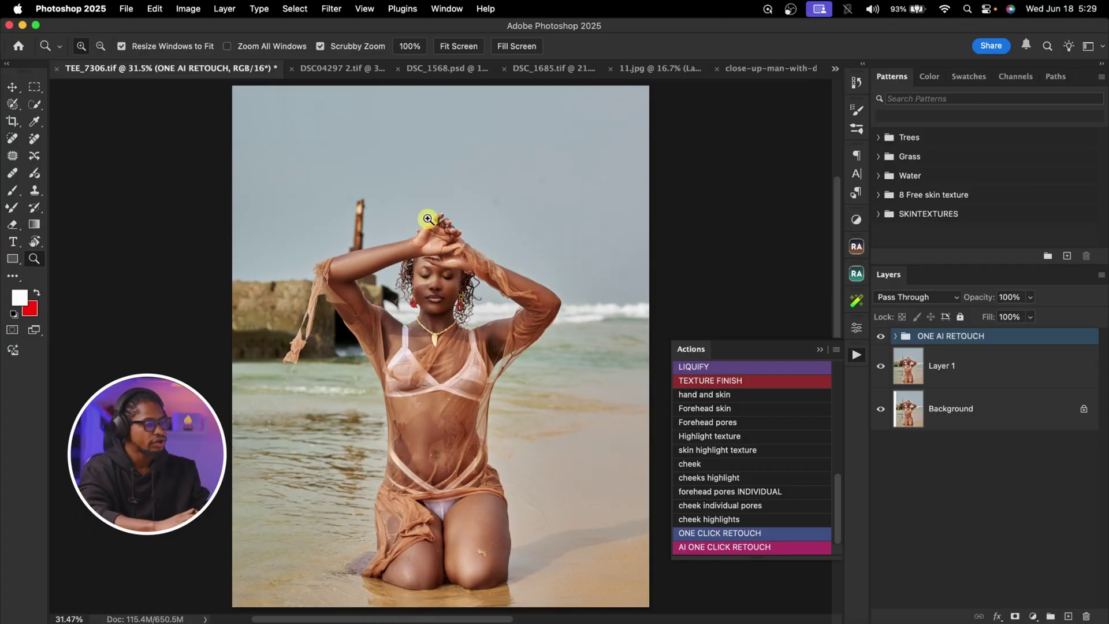
Step: Toggle the ONE AI RETOUCH group off and on to compare the face with the original
{"action": "left_click_drag", "start_coordinate": [456, 279], "coordinate": [514, 271]}
{"action": "left_click", "coordinate": [883, 338]}
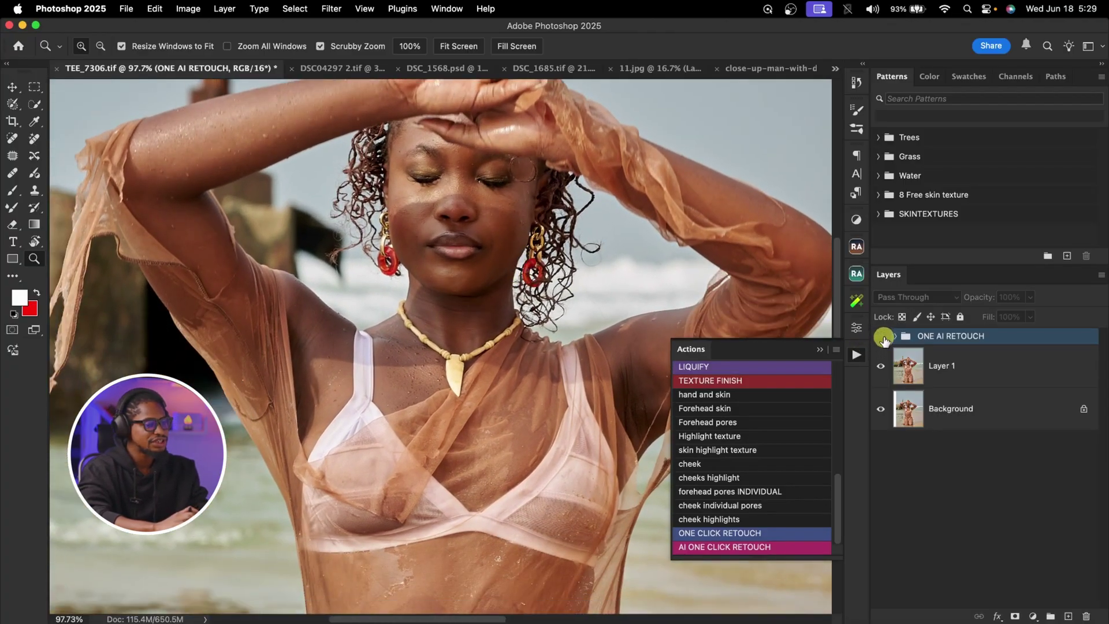
{"action": "left_click", "coordinate": [883, 338]}
{"action": "left_click", "coordinate": [884, 338]}
{"action": "left_click", "coordinate": [883, 338]}
{"action": "left_click_drag", "start_coordinate": [527, 217], "coordinate": [485, 217]}
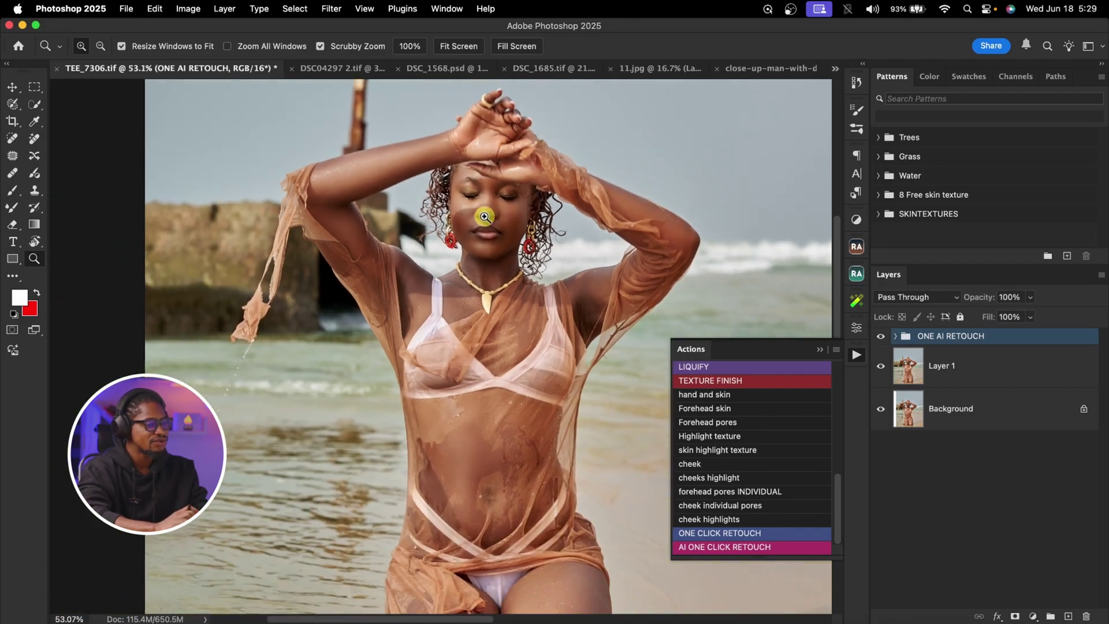
{"action": "scroll", "coordinate": [485, 218], "scroll_direction": "down", "scroll_amount": 5}
{"action": "left_click_drag", "start_coordinate": [520, 308], "coordinate": [495, 311]}
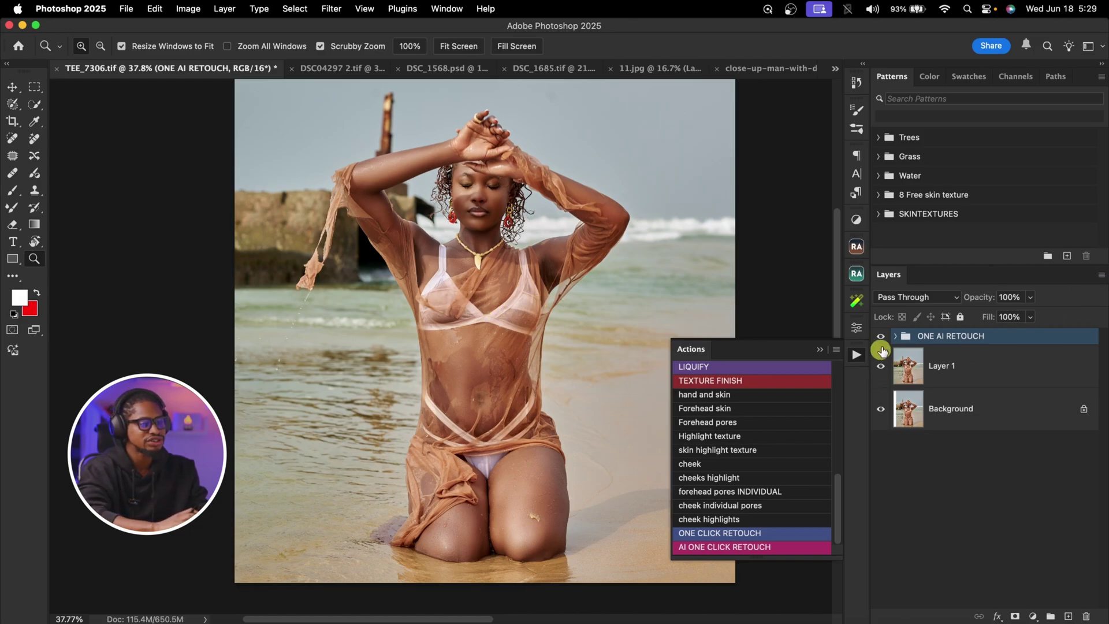
Step: Expand ONE AI RETOUCH, hide contouring D&B, and toggle the HEAL layer to compare brow and eyes
{"action": "left_click", "coordinate": [894, 337]}
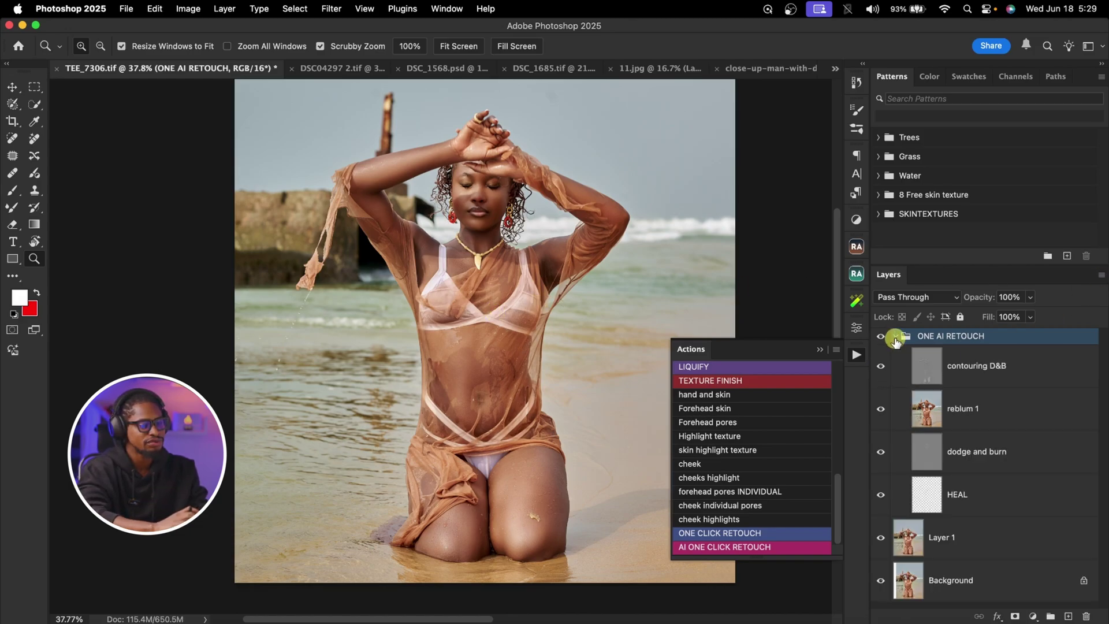
{"action": "left_click", "coordinate": [817, 352]}
{"action": "left_click", "coordinate": [879, 365]}
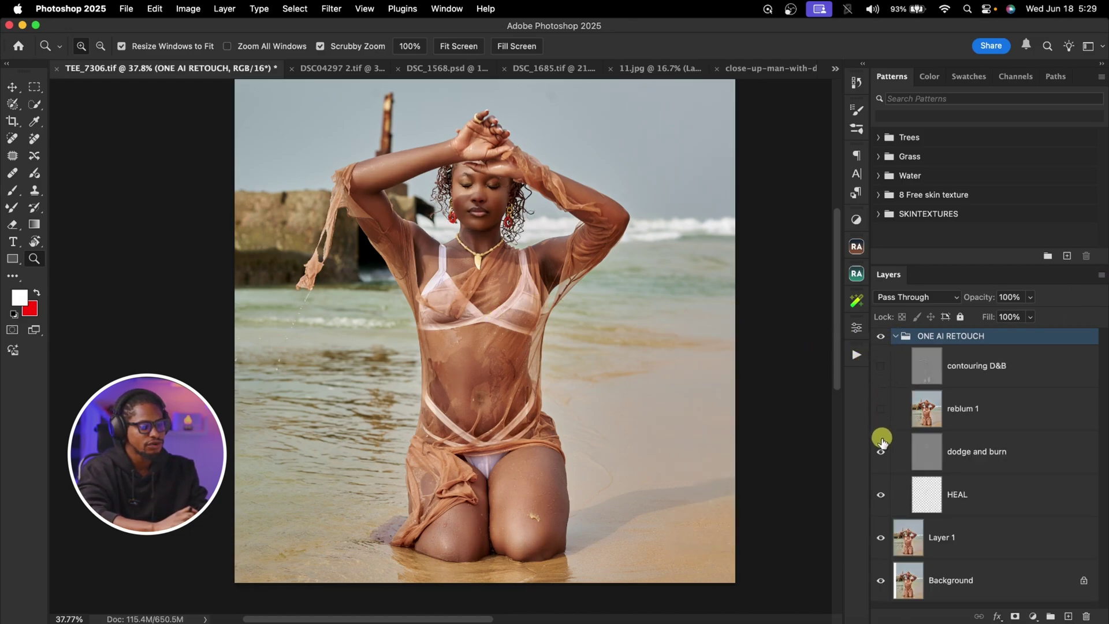
{"action": "left_click", "coordinate": [970, 497]}
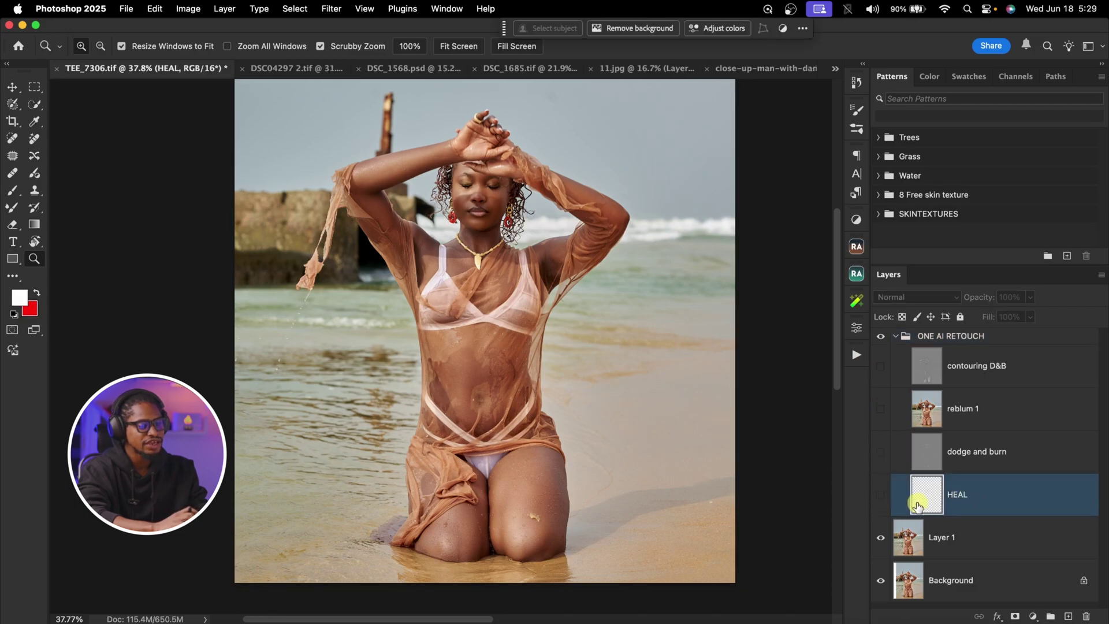
{"action": "left_click_drag", "start_coordinate": [485, 171], "coordinate": [524, 241]}
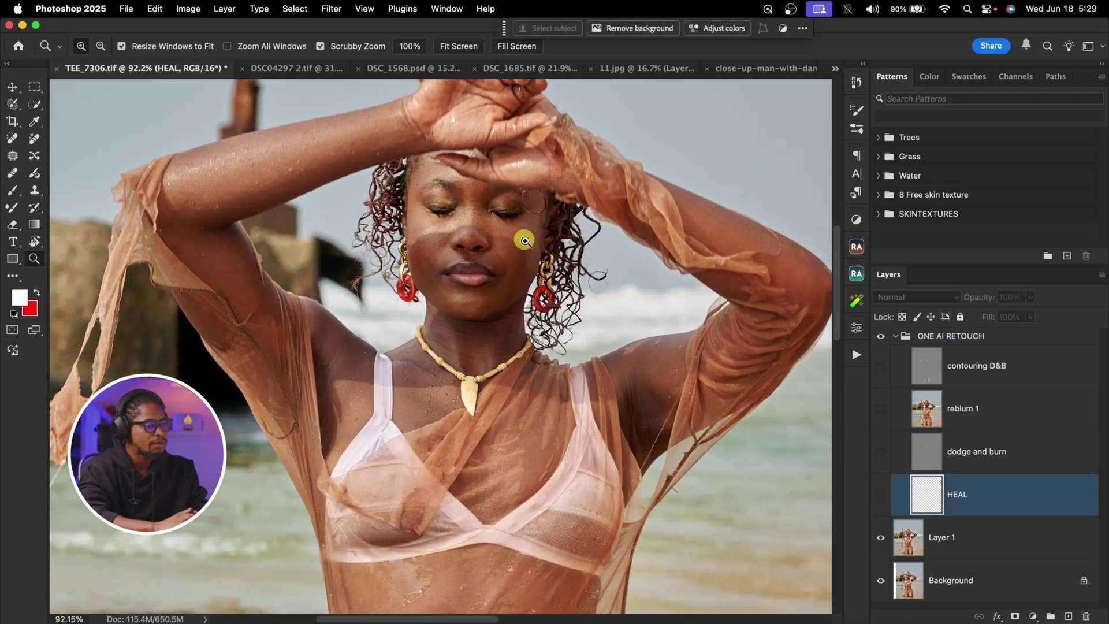
{"action": "left_click", "coordinate": [881, 496]}
{"action": "left_click_drag", "start_coordinate": [491, 191], "coordinate": [500, 215]}
{"action": "left_click", "coordinate": [880, 495]}
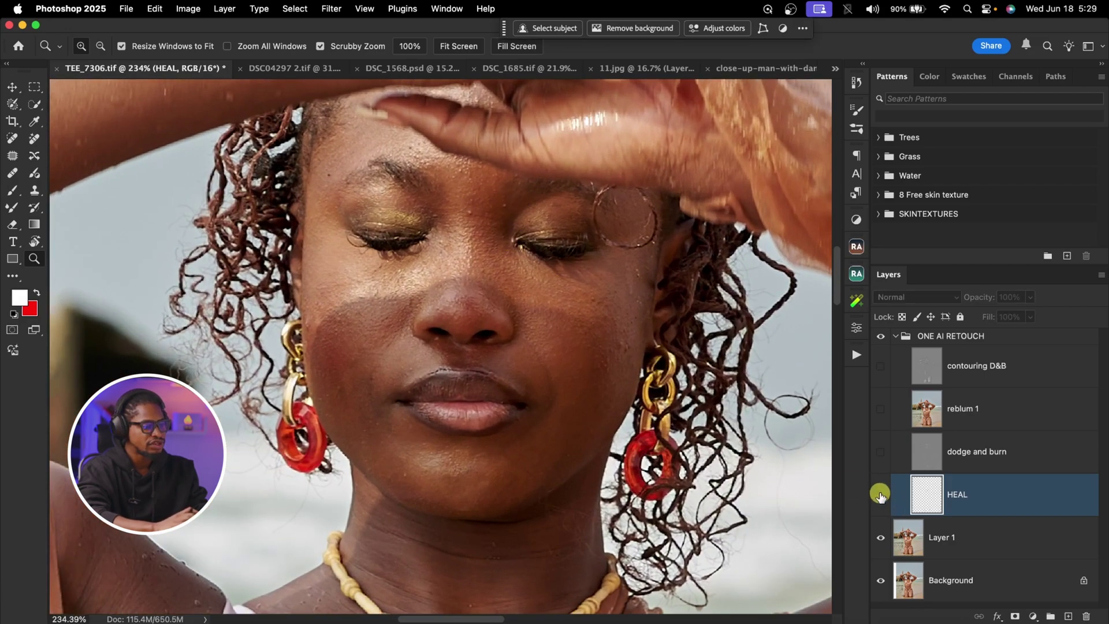
{"action": "left_click", "coordinate": [880, 496]}
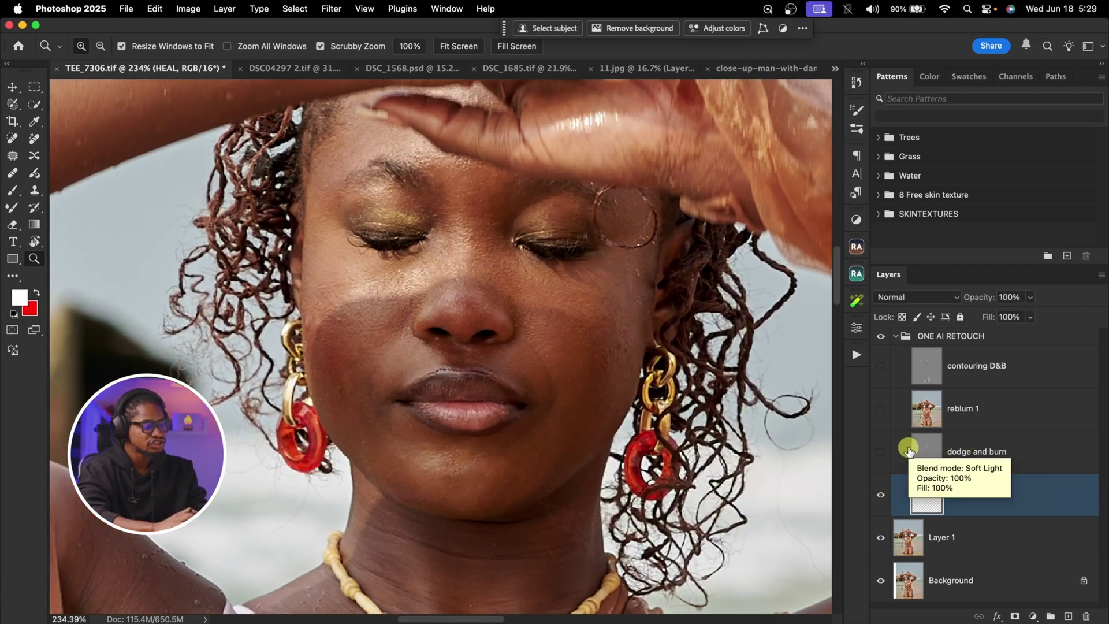
Step: Turn on the dodge and burn layer, then toggle reblum 1 to compare the face
{"action": "left_click", "coordinate": [880, 452]}
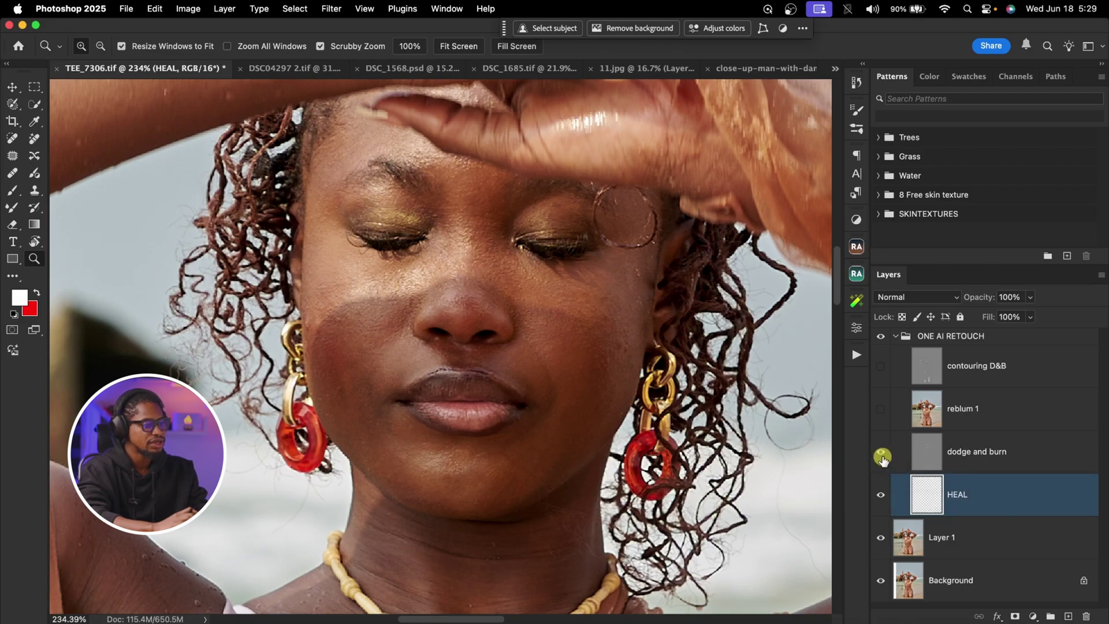
{"action": "mouse_move", "coordinate": [834, 440]}
{"action": "left_mouse_down"}
{"action": "mouse_move", "coordinate": [524, 349]}
{"action": "mouse_move", "coordinate": [615, 365]}
{"action": "left_mouse_up"}
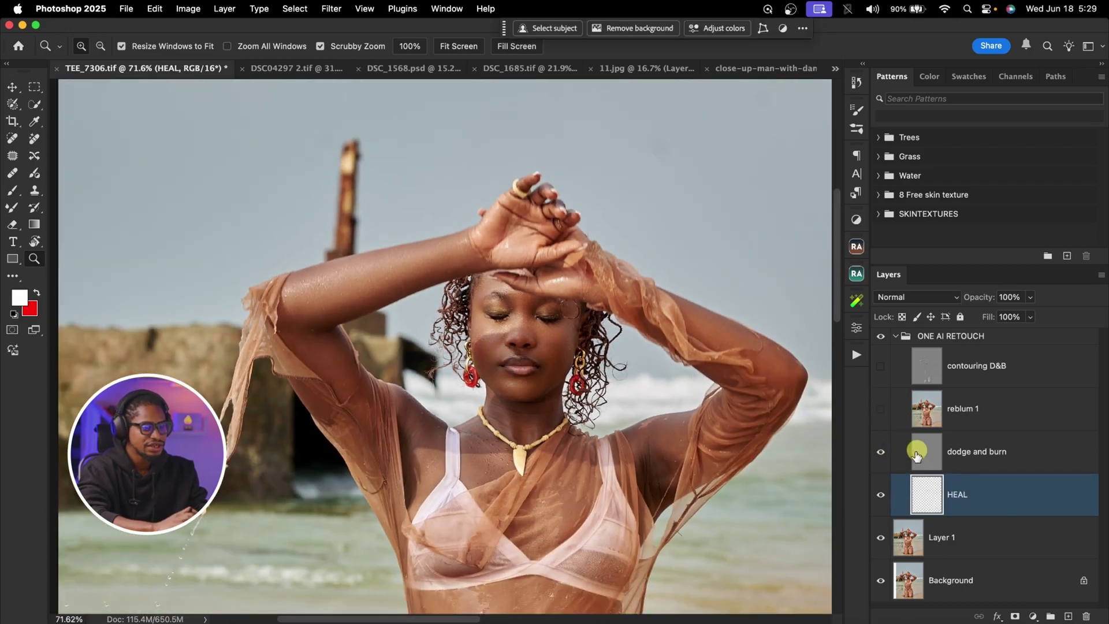
{"action": "left_click_drag", "start_coordinate": [578, 347], "coordinate": [549, 348]}
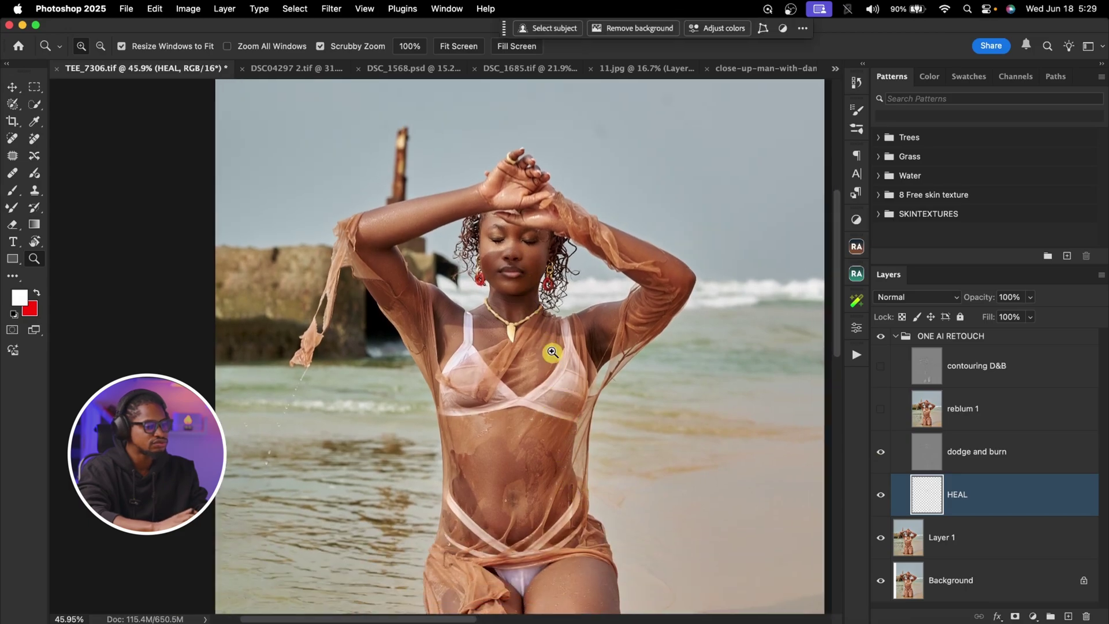
{"action": "left_click", "coordinate": [1030, 420]}
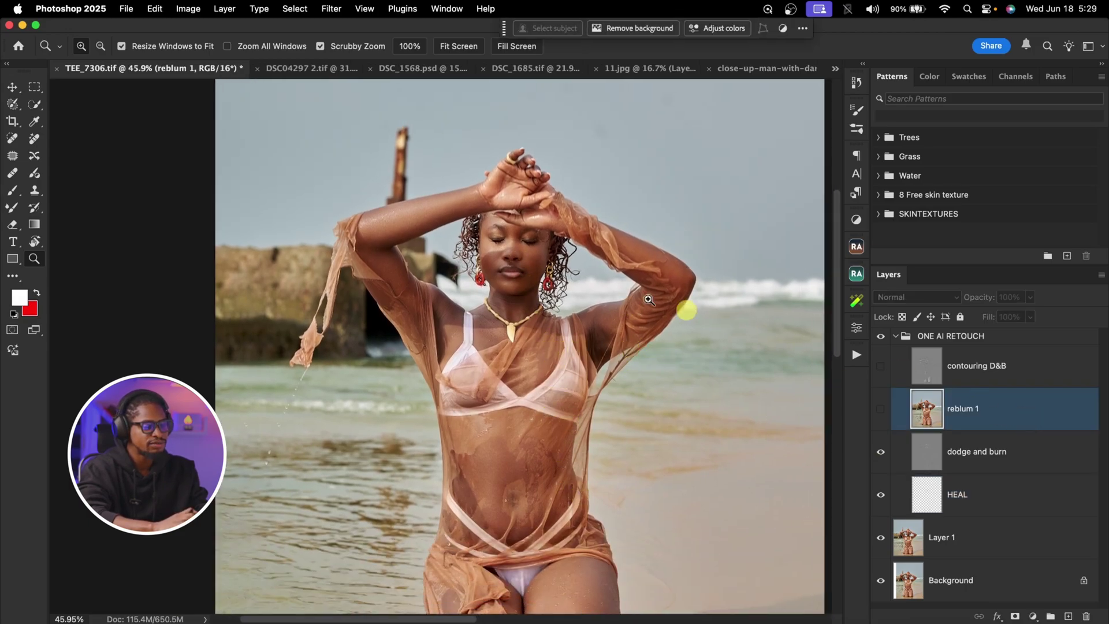
{"action": "left_click_drag", "start_coordinate": [532, 235], "coordinate": [577, 228]}
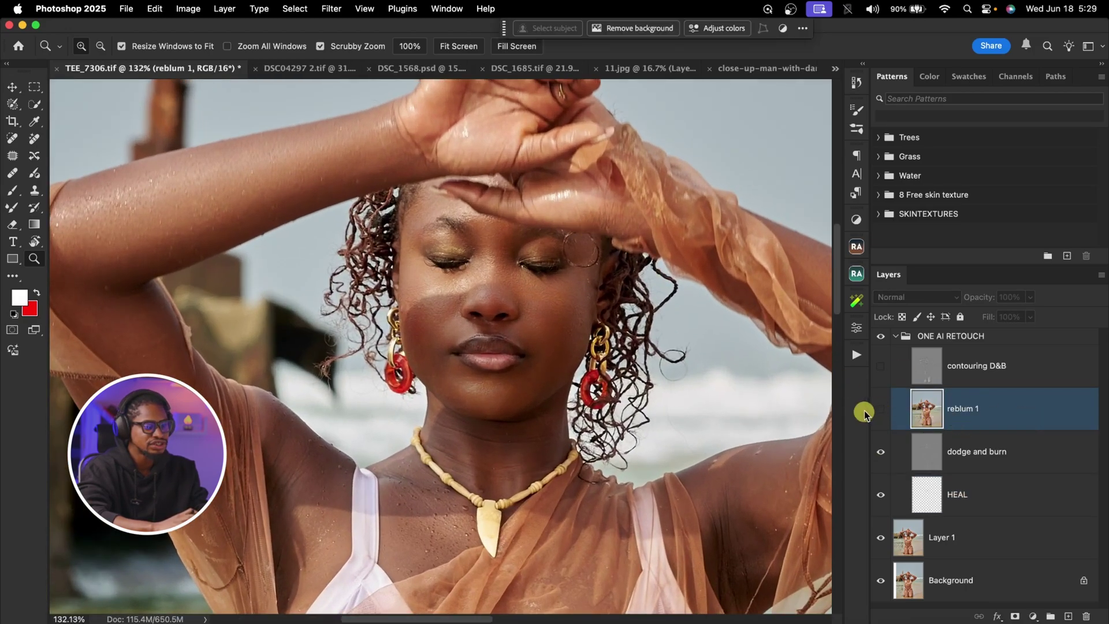
{"action": "left_click", "coordinate": [879, 411]}
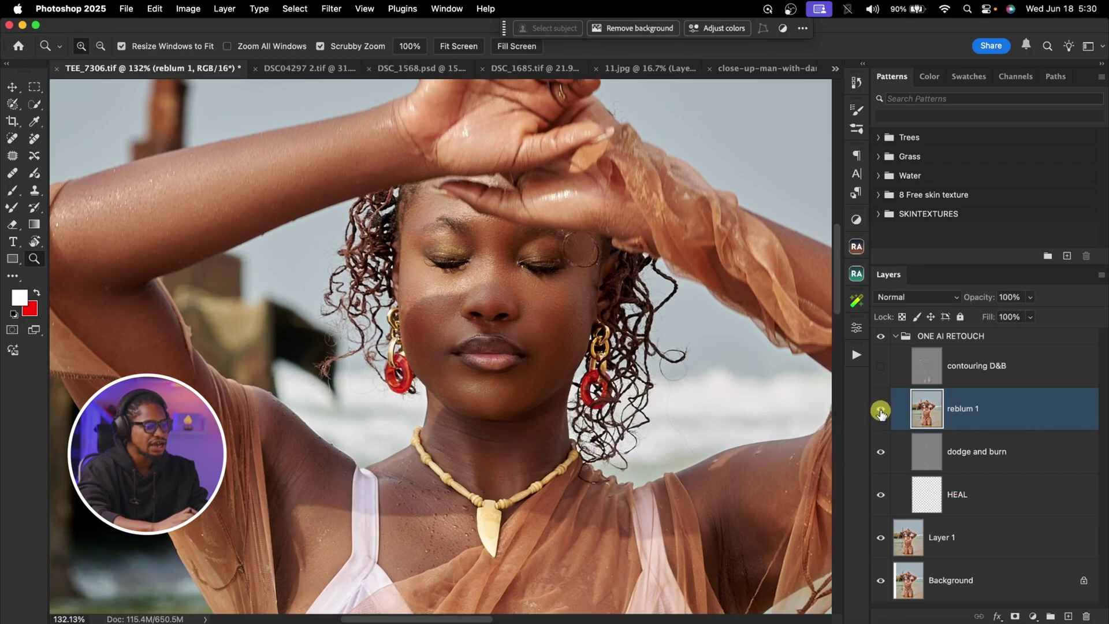
{"action": "left_click", "coordinate": [880, 411]}
Step: Toggle the contouring D&B layer on and off repeatedly to compare the face
{"action": "left_click_drag", "start_coordinate": [524, 292], "coordinate": [487, 280]}
{"action": "scroll", "coordinate": [580, 358], "scroll_direction": "down", "scroll_amount": 2}
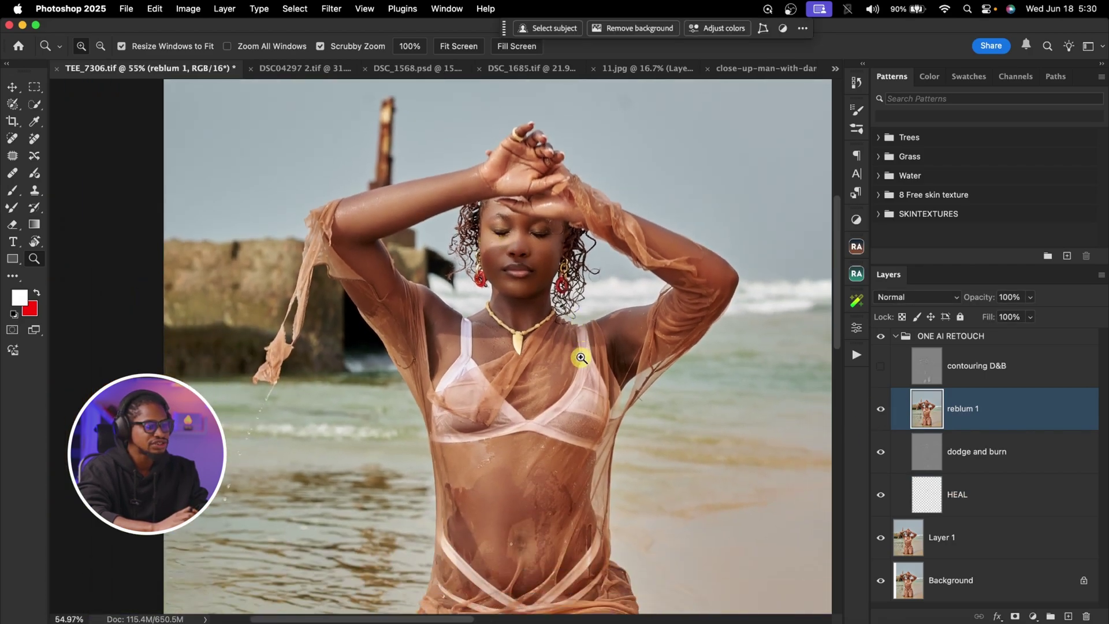
{"action": "scroll", "coordinate": [581, 359], "scroll_direction": "down", "scroll_amount": 1}
{"action": "left_click", "coordinate": [945, 363]}
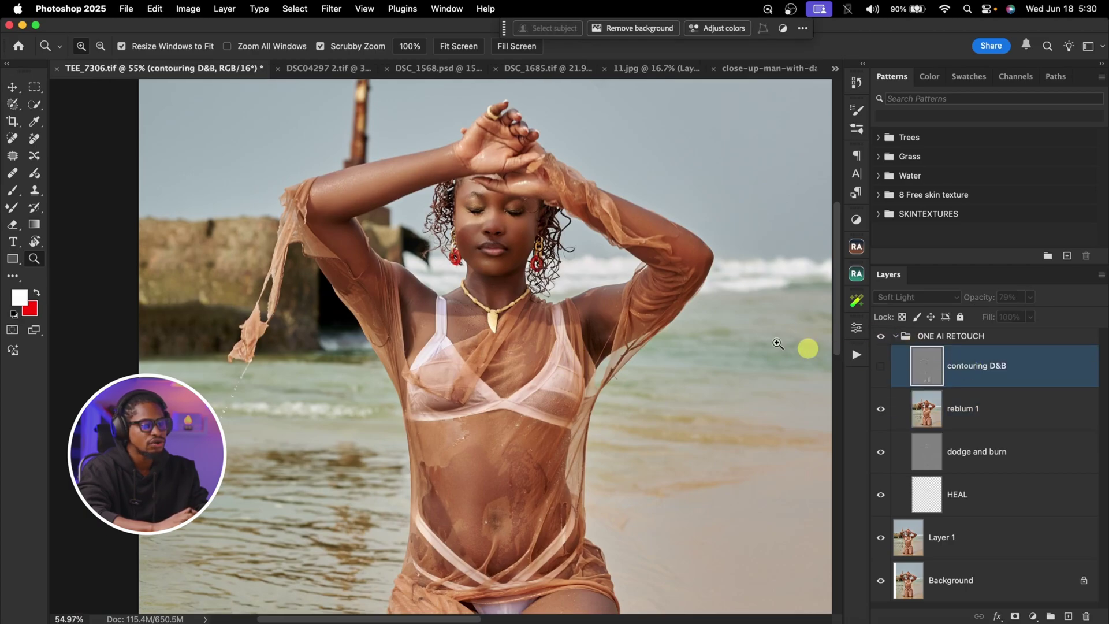
{"action": "left_click_drag", "start_coordinate": [487, 223], "coordinate": [537, 206]}
{"action": "left_click", "coordinate": [879, 368]}
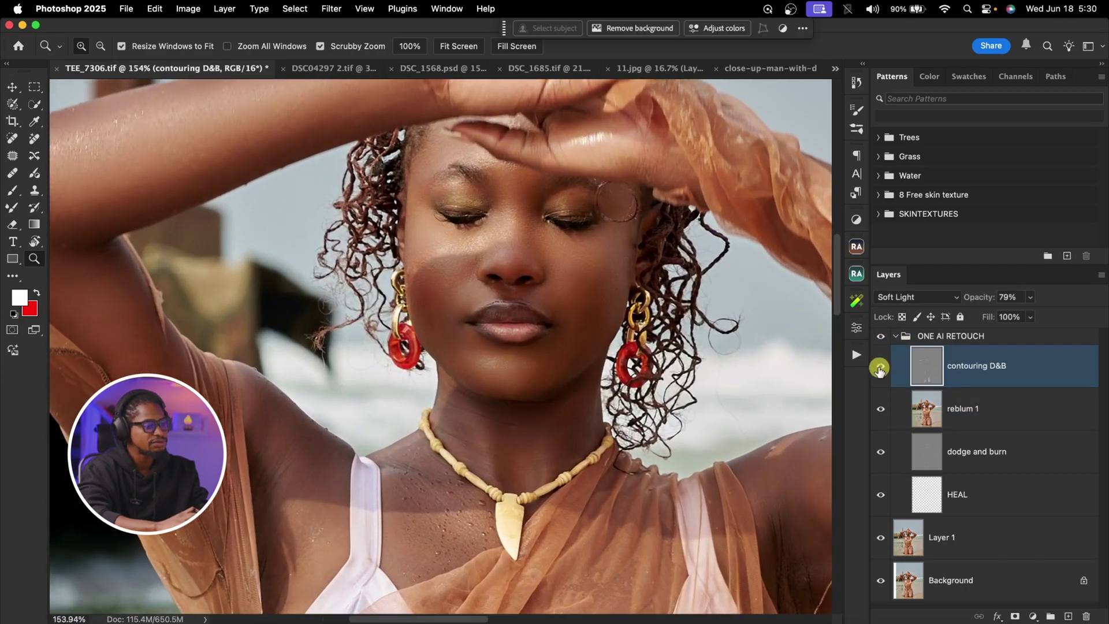
{"action": "left_click", "coordinate": [879, 368]}
{"action": "left_click", "coordinate": [879, 368]}
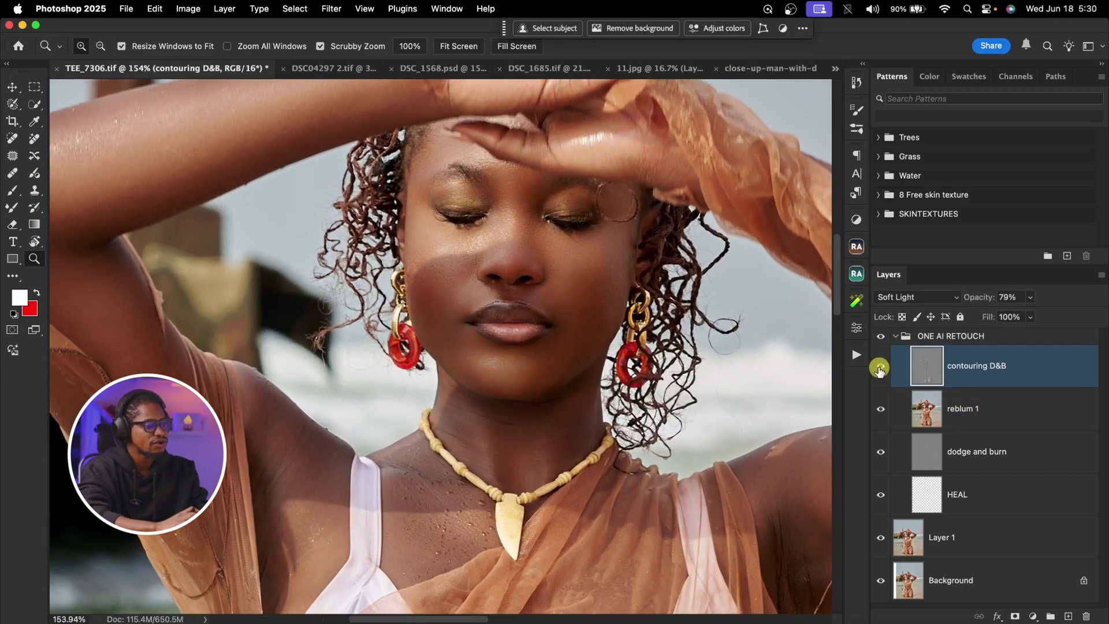
{"action": "left_click", "coordinate": [879, 368]}
{"action": "left_click", "coordinate": [879, 368]}
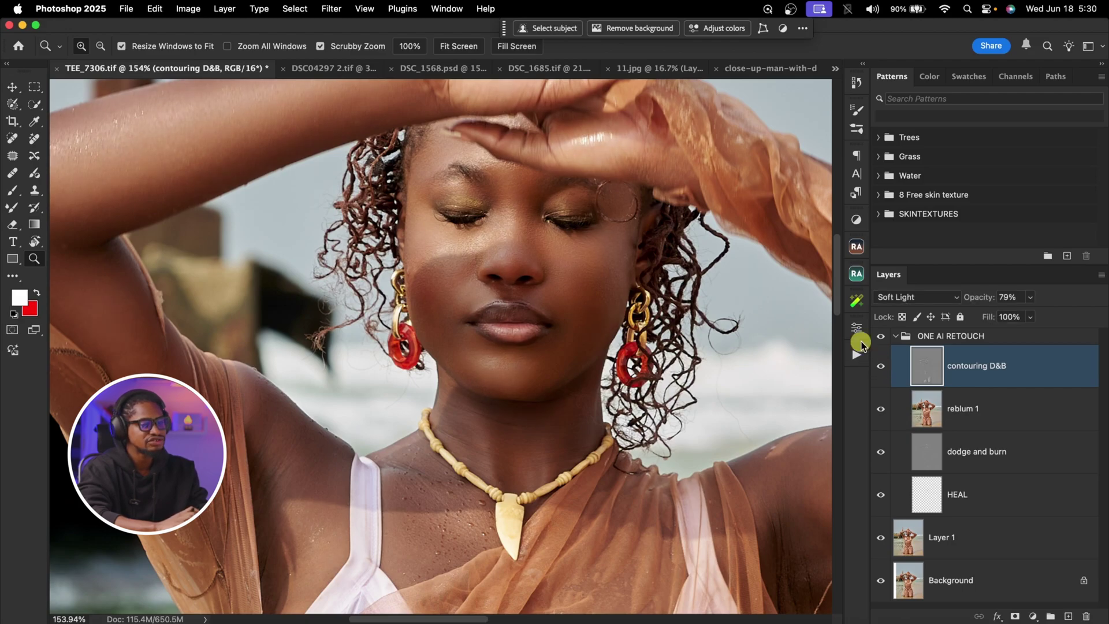
Step: Collapse ONE AI RETOUCH and toggle it for a before/after view of the upper body
{"action": "left_click", "coordinate": [893, 337]}
{"action": "left_click", "coordinate": [880, 338]}
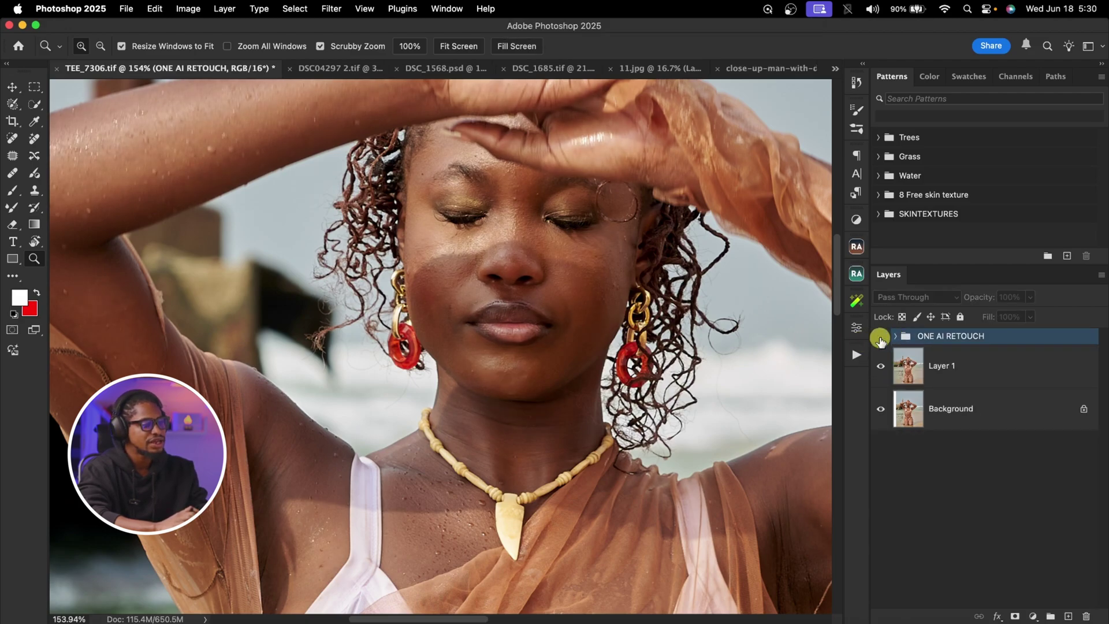
{"action": "left_click", "coordinate": [547, 287], "text": "alt"}
{"action": "left_click", "coordinate": [547, 287], "text": "alt"}
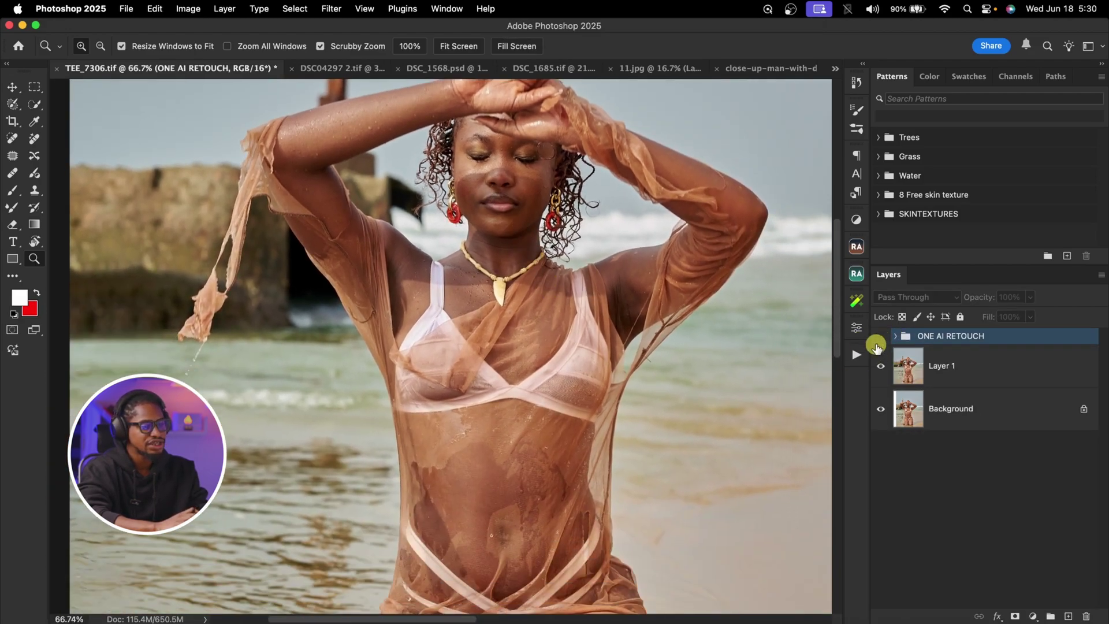
{"action": "left_click", "coordinate": [879, 337]}
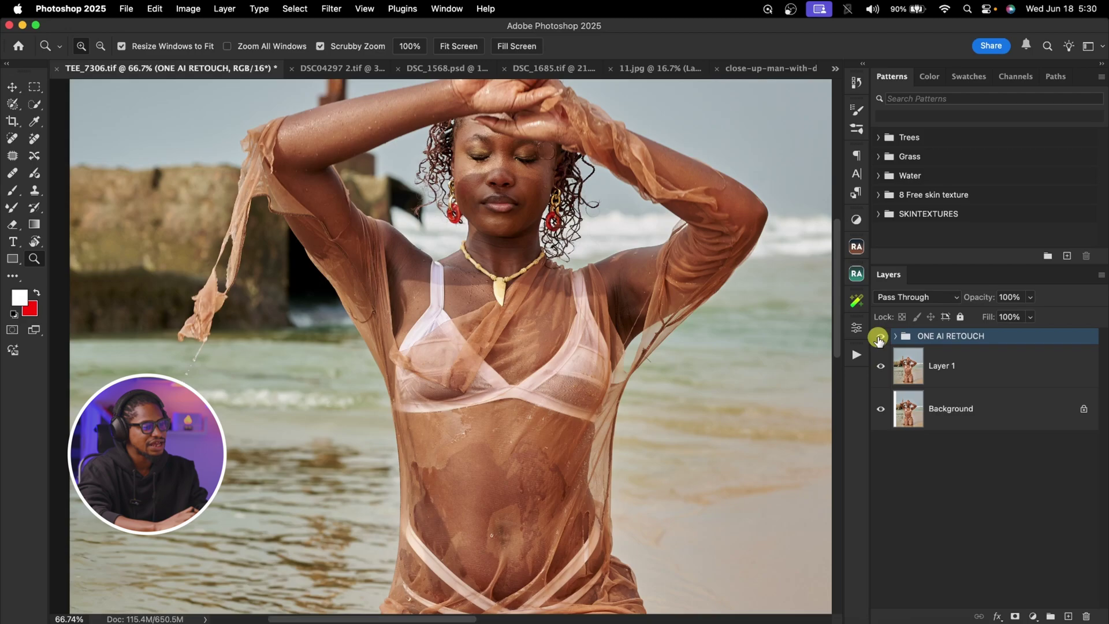
{"action": "left_click", "coordinate": [599, 324], "text": "alt"}
{"action": "left_click", "coordinate": [881, 337]}
{"action": "left_click", "coordinate": [881, 337]}
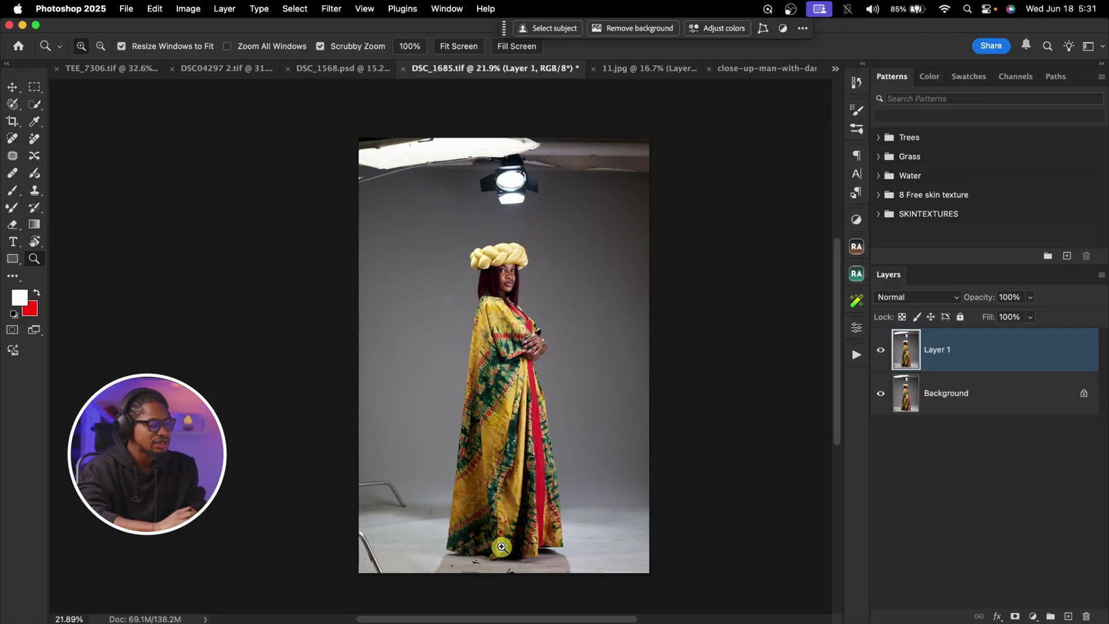
Step: Zoom in on the yellow dress hem in DSC_1685.tif, then back out to the whole figure
{"action": "left_click_drag", "start_coordinate": [501, 548], "coordinate": [525, 557]}
{"action": "left_click_drag", "start_coordinate": [655, 540], "coordinate": [610, 543]}
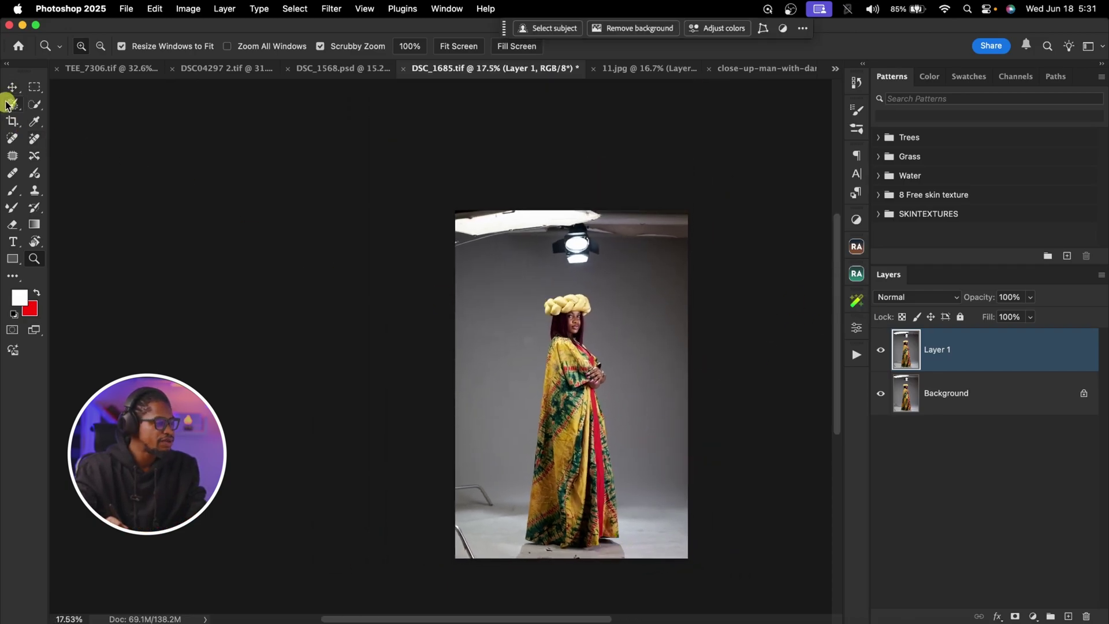
Step: Crop the studio light off the top of the photo
{"action": "left_click", "coordinate": [12, 120]}
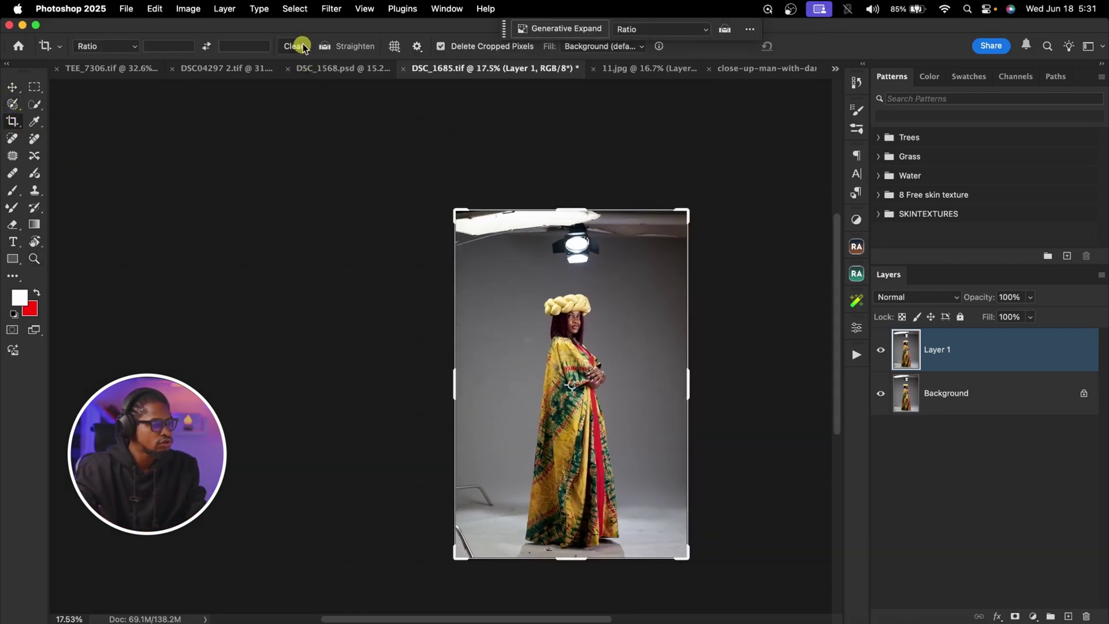
{"action": "left_click_drag", "start_coordinate": [579, 209], "coordinate": [576, 234]}
{"action": "key", "text": "Return"}
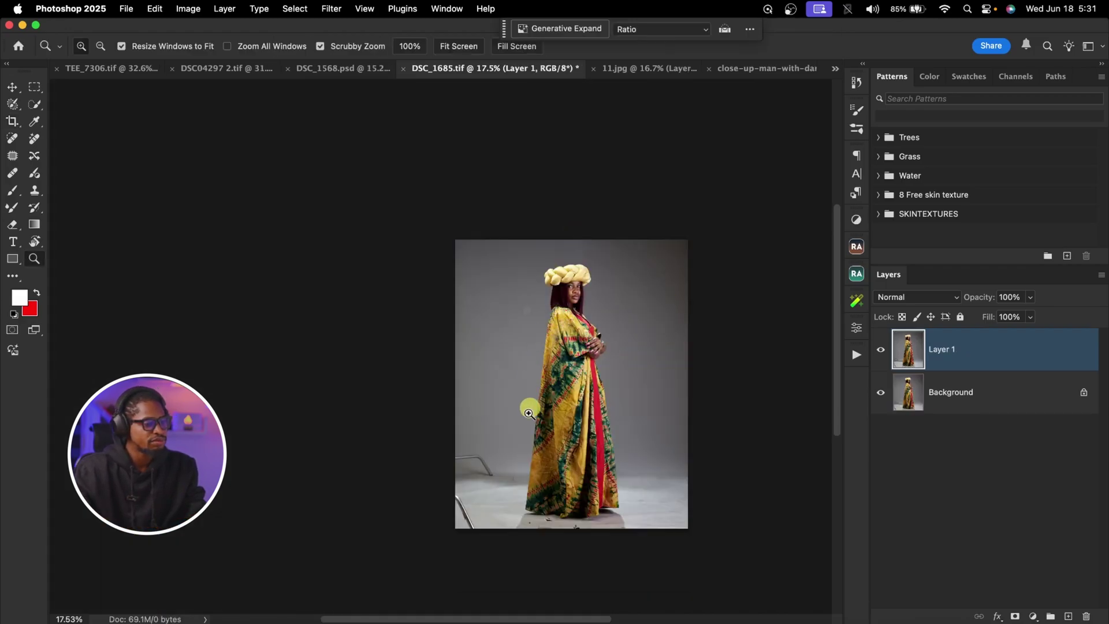
{"action": "scroll", "coordinate": [514, 461], "scroll_direction": "up", "scroll_amount": 5}
Step: Paint out the chair legs and floor marks with the Remove tool at brush size 100, and apply it
{"action": "left_click", "coordinate": [34, 139]}
{"action": "mouse_move", "coordinate": [430, 427]}
{"action": "left_mouse_down"}
{"action": "mouse_move", "coordinate": [482, 426]}
{"action": "mouse_move", "coordinate": [510, 456]}
{"action": "mouse_move", "coordinate": [523, 480]}
{"action": "left_mouse_up"}
{"action": "left_click_drag", "start_coordinate": [425, 523], "coordinate": [475, 613]}
{"action": "left_click_drag", "start_coordinate": [530, 558], "coordinate": [451, 444]}
{"action": "key", "text": "bracketleft"}
{"action": "key", "text": "bracketleft"}
{"action": "key", "text": "bracketleft"}
{"action": "key", "text": "bracketleft"}
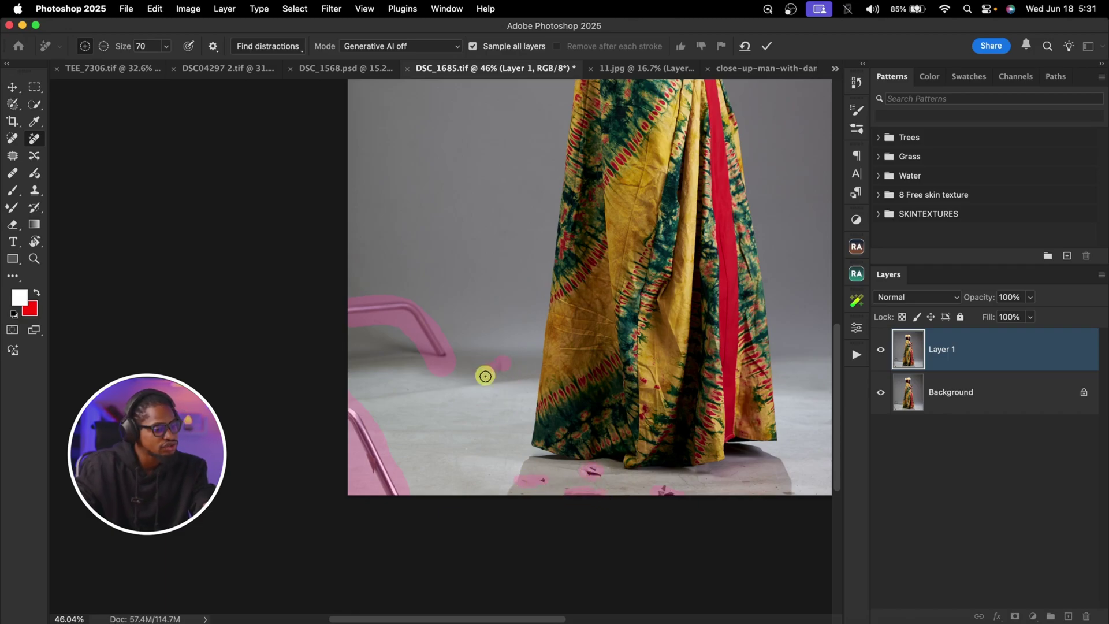
{"action": "scroll", "coordinate": [520, 376], "scroll_direction": "right", "scroll_amount": 3}
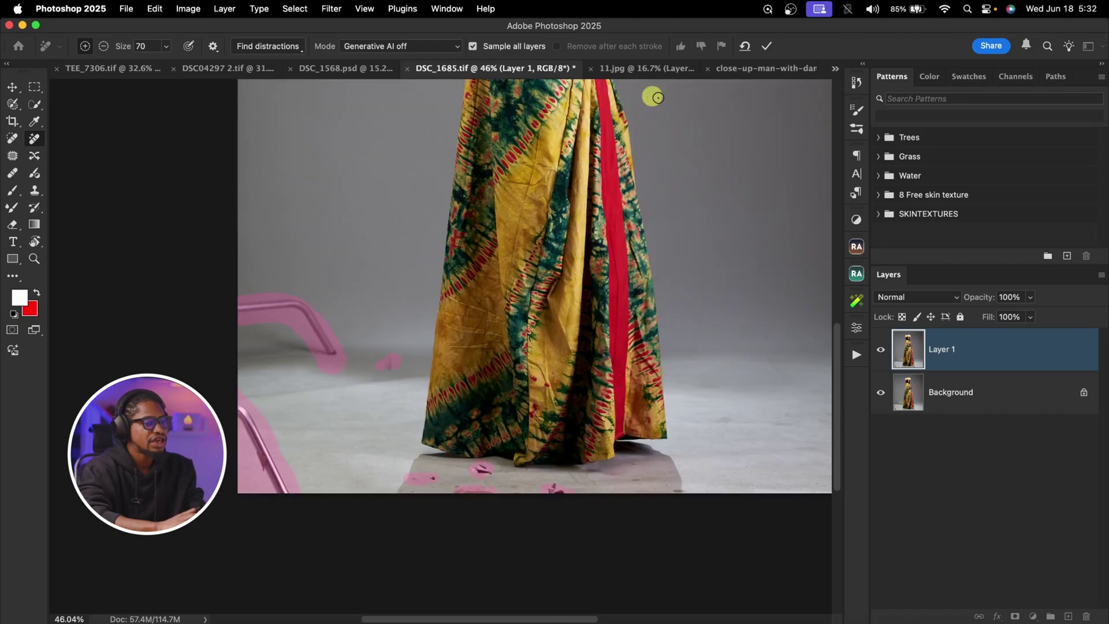
{"action": "left_click", "coordinate": [769, 48]}
Step: Zoom in to check the cleaned floor around the hem, then back out to the figure
{"action": "scroll", "coordinate": [651, 330], "scroll_direction": "right", "scroll_amount": 2}
{"action": "mouse_move", "coordinate": [673, 409]}
{"action": "left_mouse_down"}
{"action": "mouse_move", "coordinate": [701, 412]}
{"action": "mouse_move", "coordinate": [615, 419]}
{"action": "left_mouse_up"}
{"action": "key", "text": "z"}
{"action": "scroll", "coordinate": [673, 400], "scroll_direction": "right", "scroll_amount": 2}
{"action": "scroll", "coordinate": [672, 400], "scroll_direction": "up", "scroll_amount": 1}
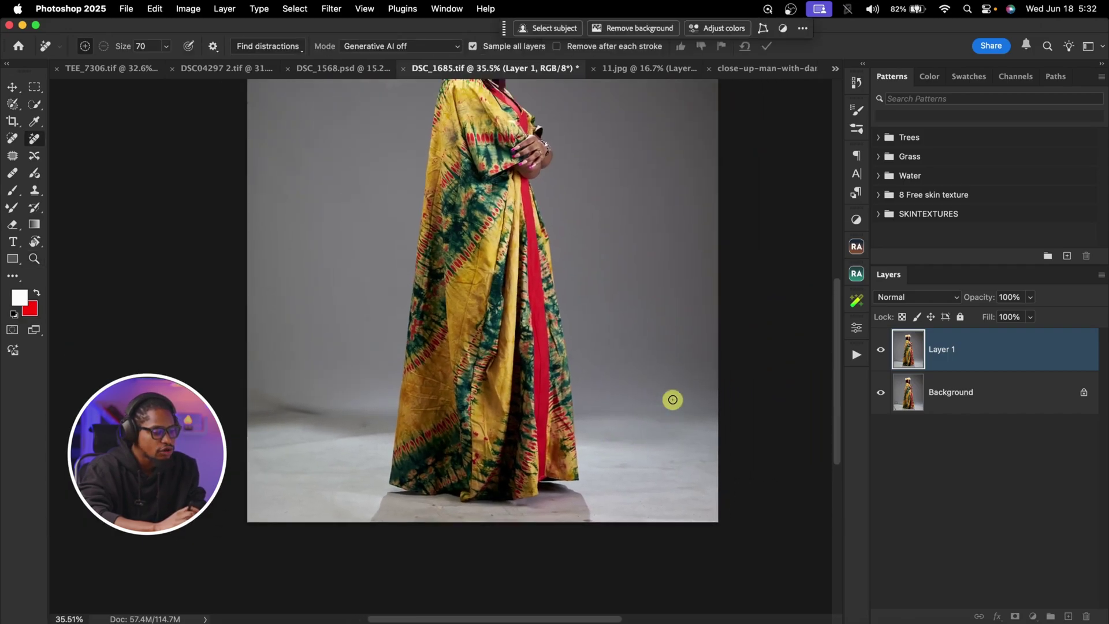
{"action": "left_click", "coordinate": [333, 9]}
Step: Zoom in on the robe, compare the smoothed grey backdrop with the original, and apply the cleanup
{"action": "mouse_move", "coordinate": [417, 345]}
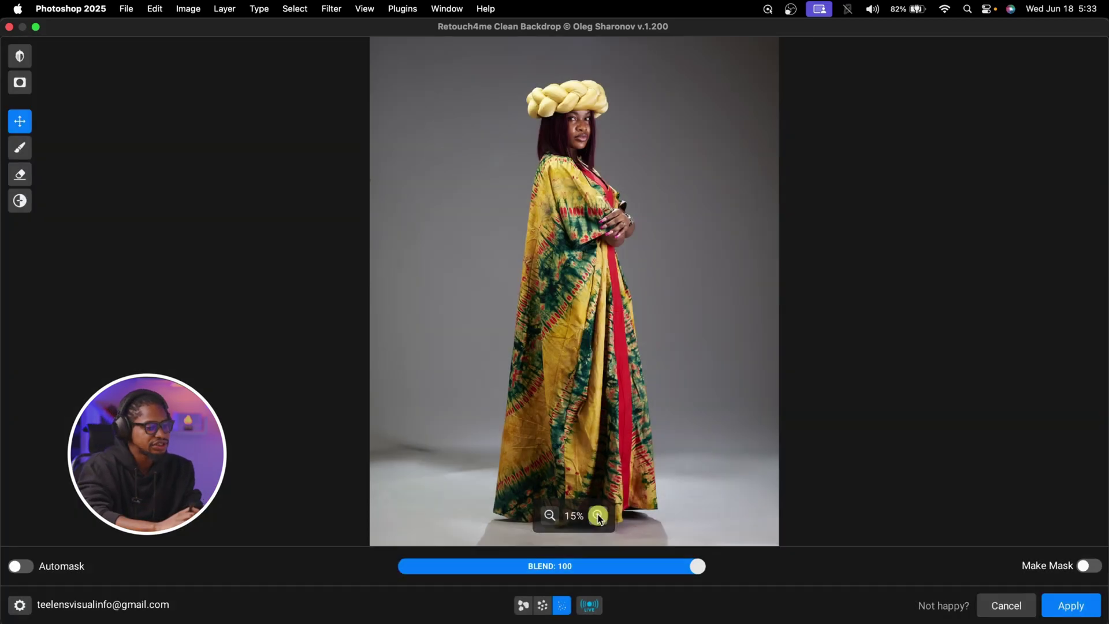
{"action": "left_click", "coordinate": [598, 516]}
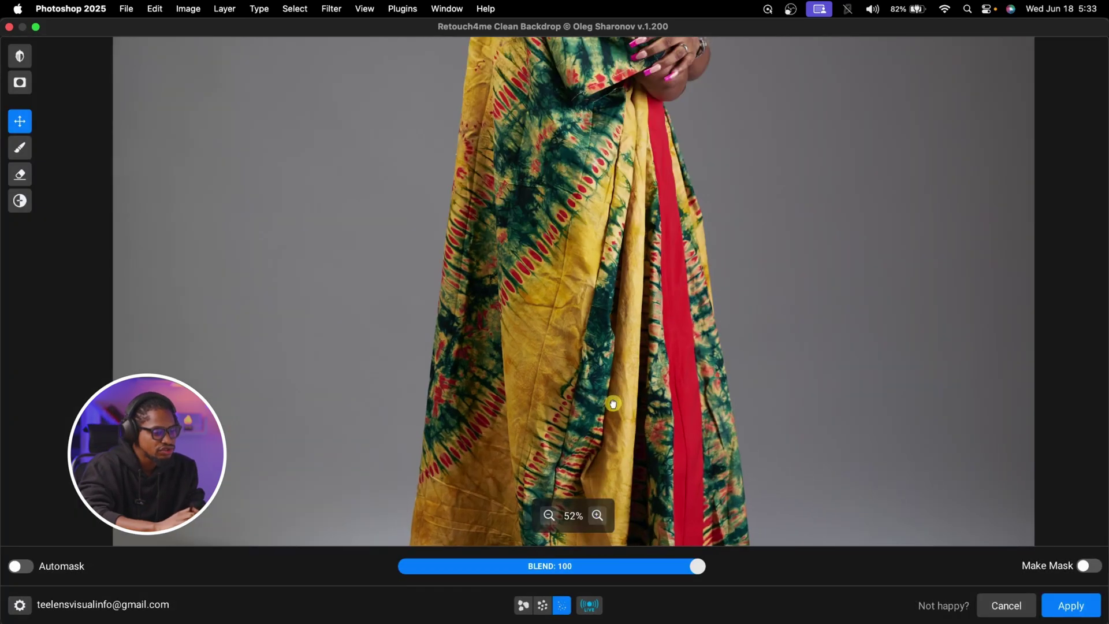
{"action": "left_click", "coordinate": [598, 516]}
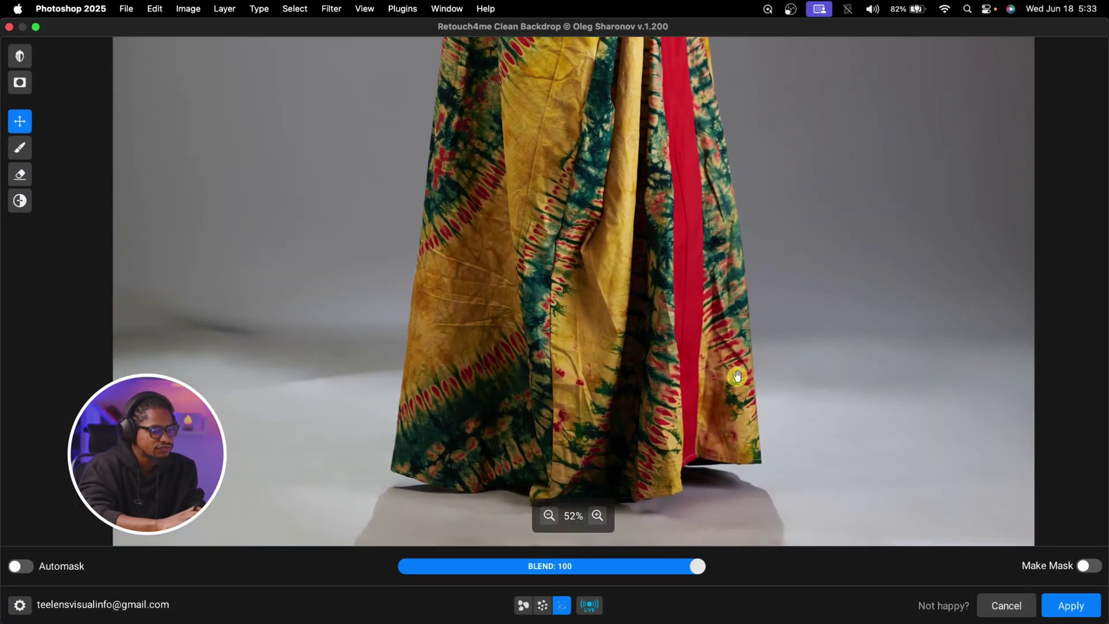
{"action": "key", "text": "backslash"}
{"action": "key", "text": "backslash"}
{"action": "key", "text": "backslash"}
{"action": "key", "text": "backslash"}
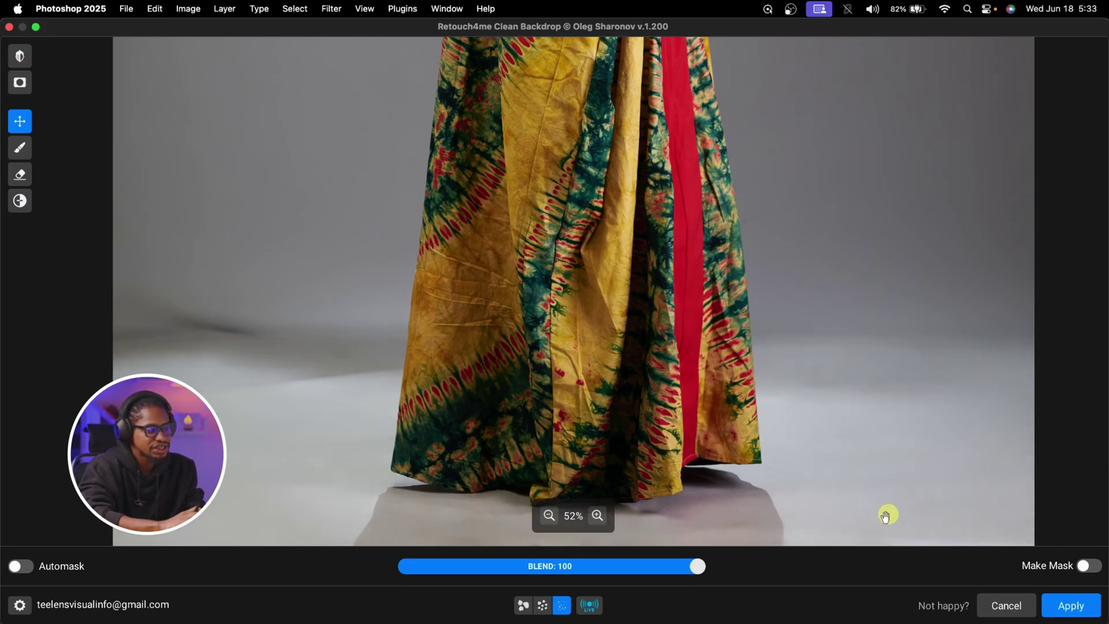
{"action": "key", "text": "backslash"}
{"action": "key", "text": "backslash"}
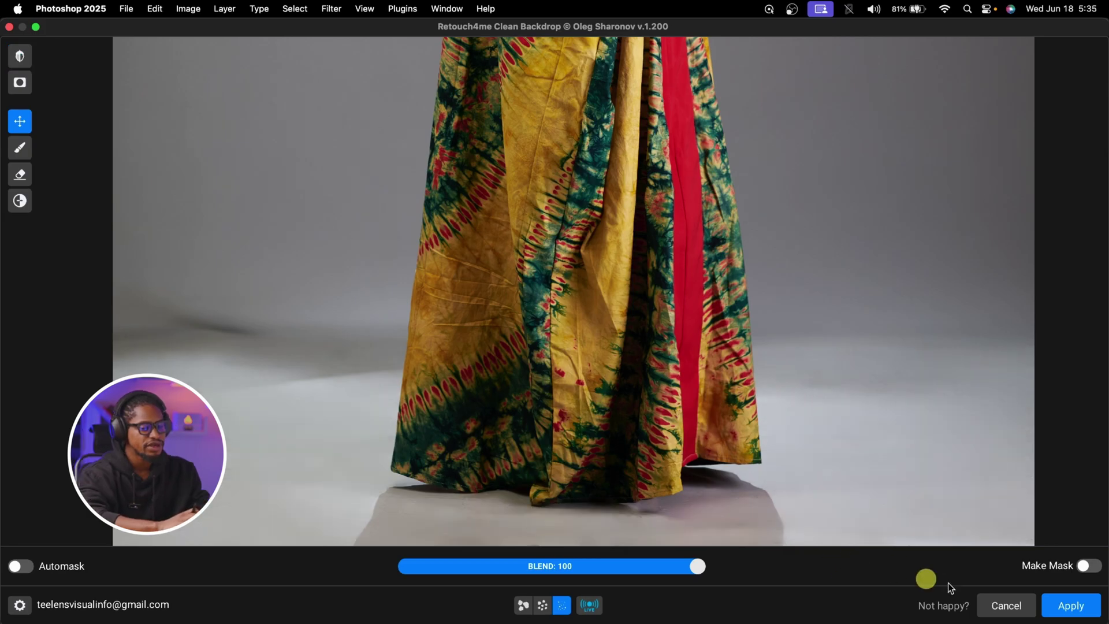
{"action": "left_click", "coordinate": [1063, 604]}
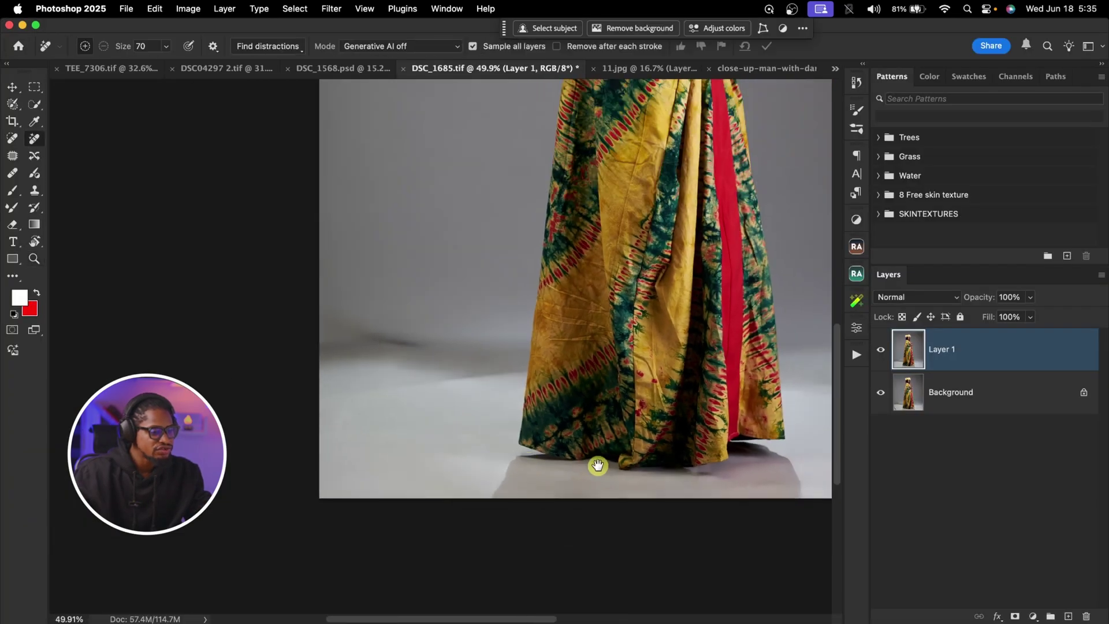
{"action": "left_click_drag", "start_coordinate": [597, 465], "coordinate": [708, 448]}
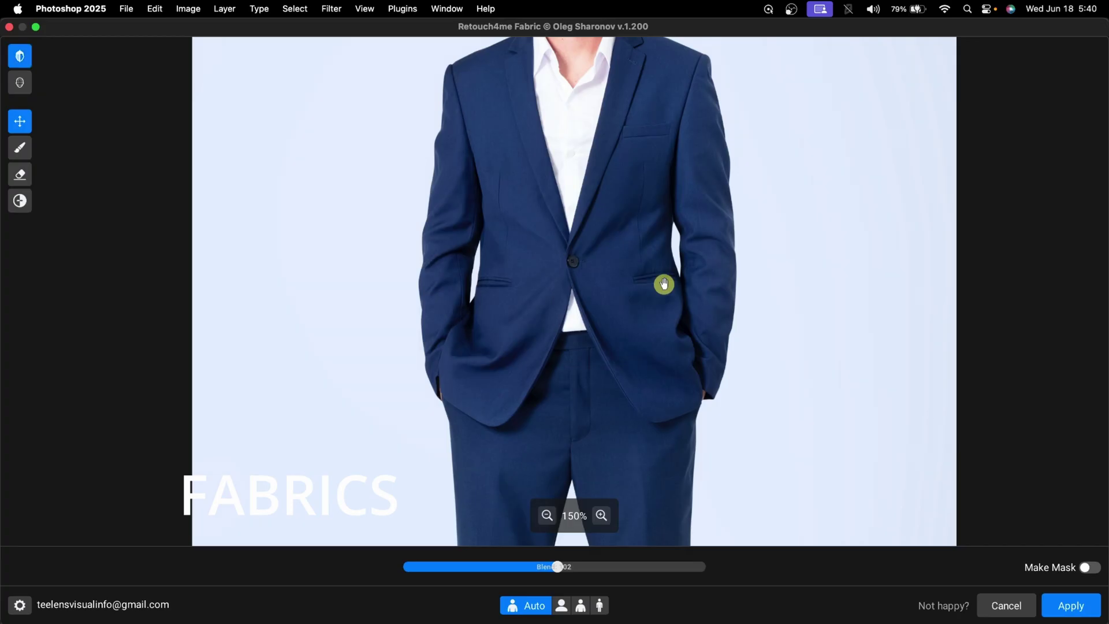
Step: Bring up the suit photo 11.jpg with its Layer 1 copy and zoom onto the jacket
{"action": "left_click_drag", "start_coordinate": [663, 284], "coordinate": [658, 55]}
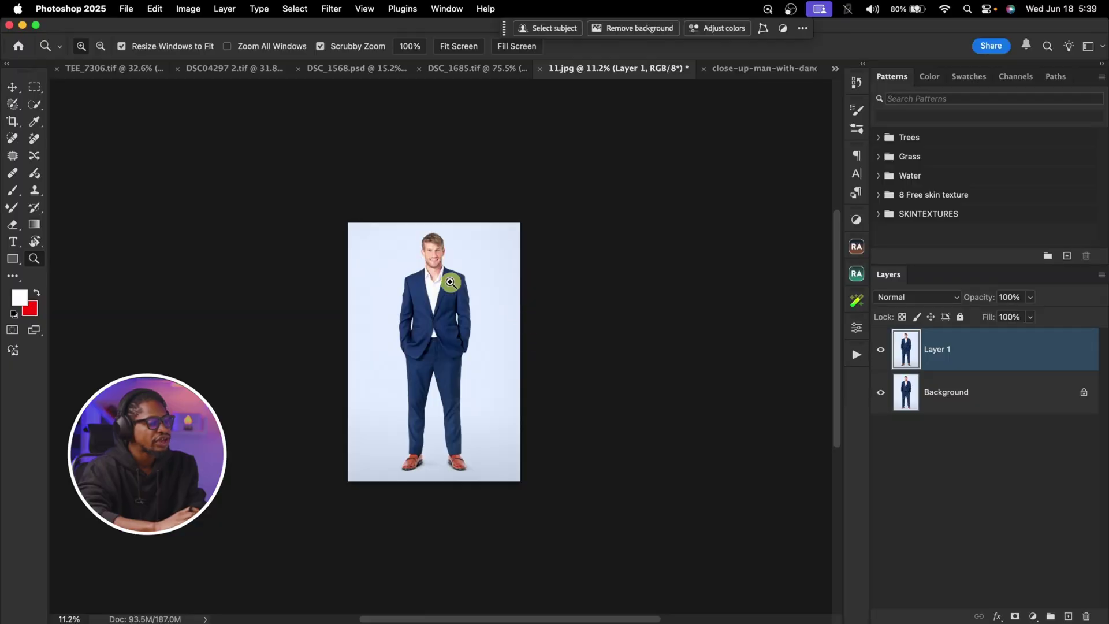
{"action": "left_click_drag", "start_coordinate": [450, 282], "coordinate": [508, 305]}
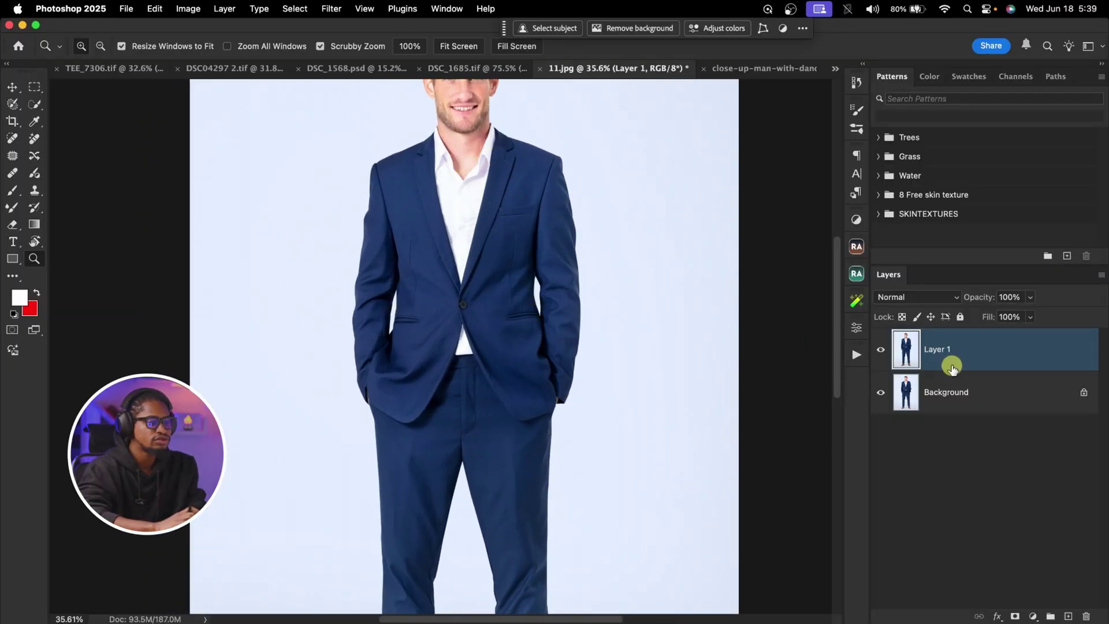
Step: Launch Retouch4me Fabric on the suit photo from the Filter menu
{"action": "left_click", "coordinate": [329, 9]}
{"action": "mouse_move", "coordinate": [418, 348]}
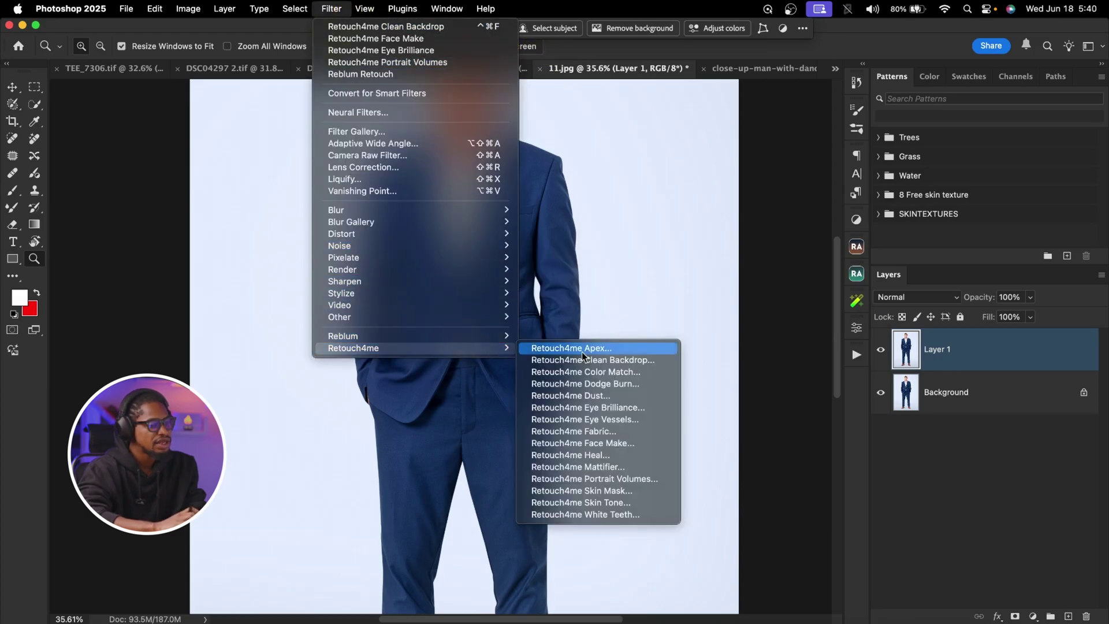
{"action": "left_click", "coordinate": [596, 435]}
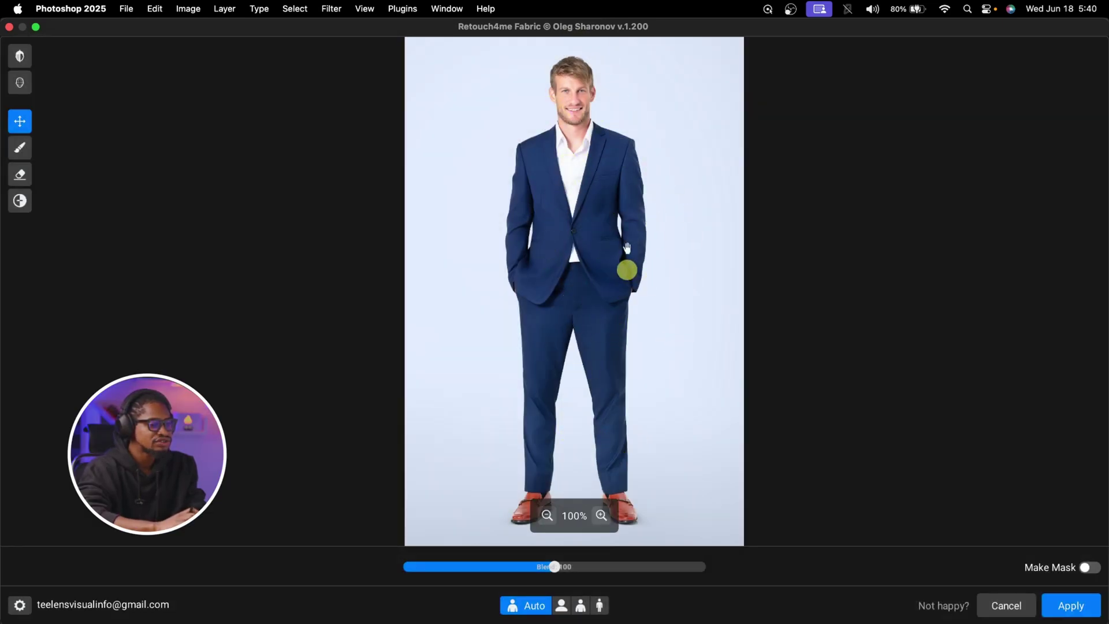
Step: Zoom in on the jacket, compare with the original, raise Blend to about 102, and apply
{"action": "left_click", "coordinate": [602, 515]}
{"action": "left_click_drag", "start_coordinate": [611, 310], "coordinate": [612, 476]}
{"action": "left_click_drag", "start_coordinate": [619, 213], "coordinate": [620, 304]}
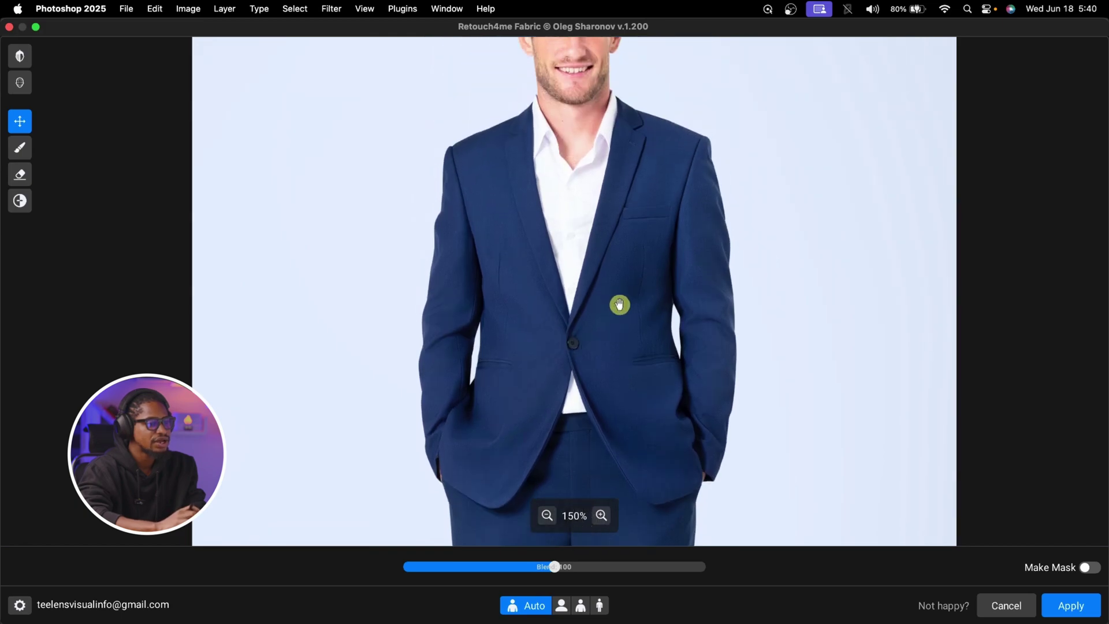
{"action": "key", "text": "backslash"}
{"action": "key", "text": "backslash"}
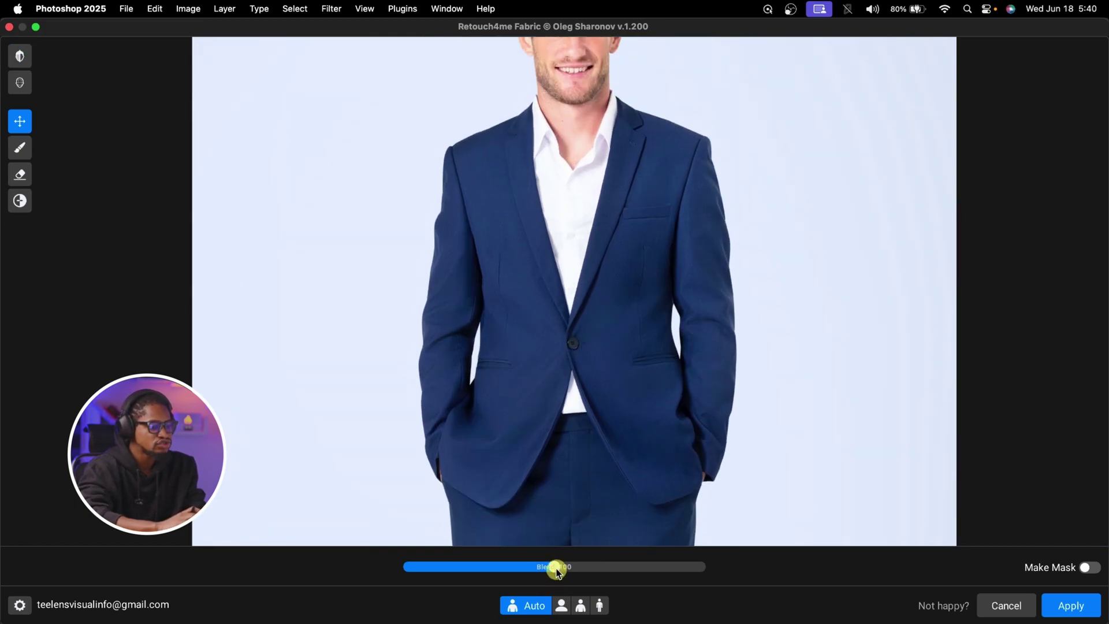
{"action": "mouse_move", "coordinate": [559, 568]}
{"action": "left_mouse_down"}
{"action": "mouse_move", "coordinate": [731, 568]}
{"action": "mouse_move", "coordinate": [564, 573]}
{"action": "left_mouse_up"}
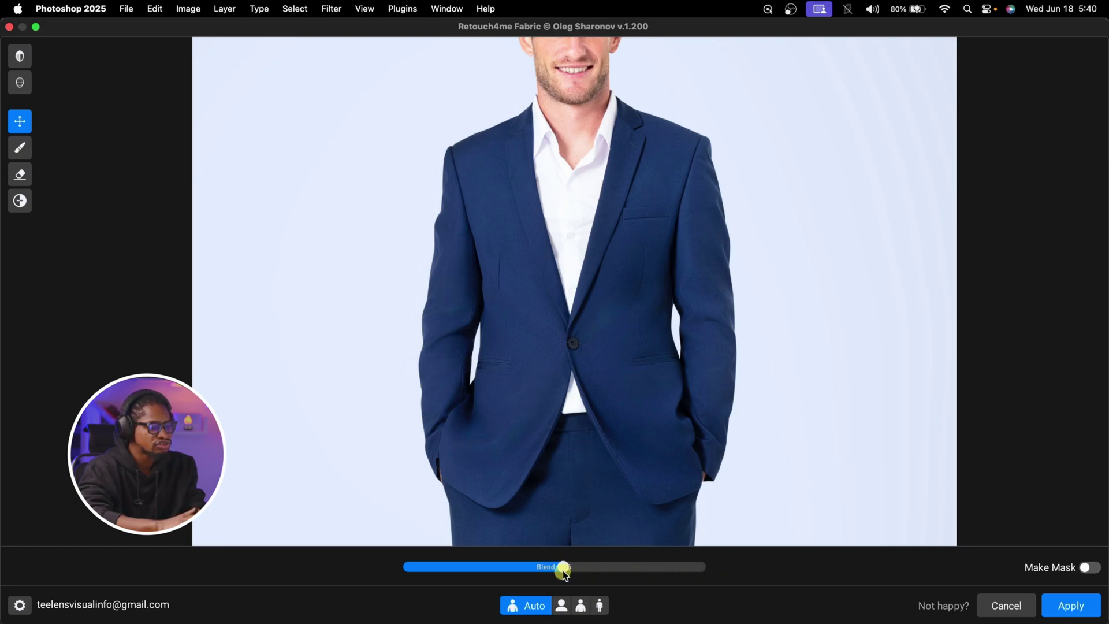
{"action": "scroll", "coordinate": [663, 285], "scroll_direction": "up", "scroll_amount": 3}
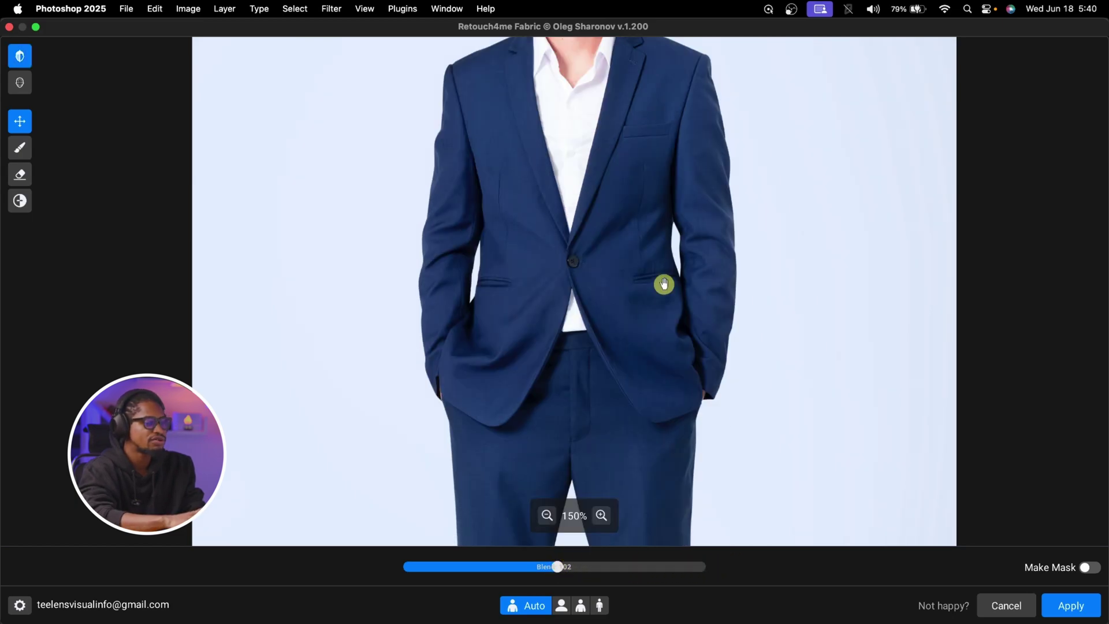
{"action": "scroll", "coordinate": [663, 285], "scroll_direction": "down", "scroll_amount": 8}
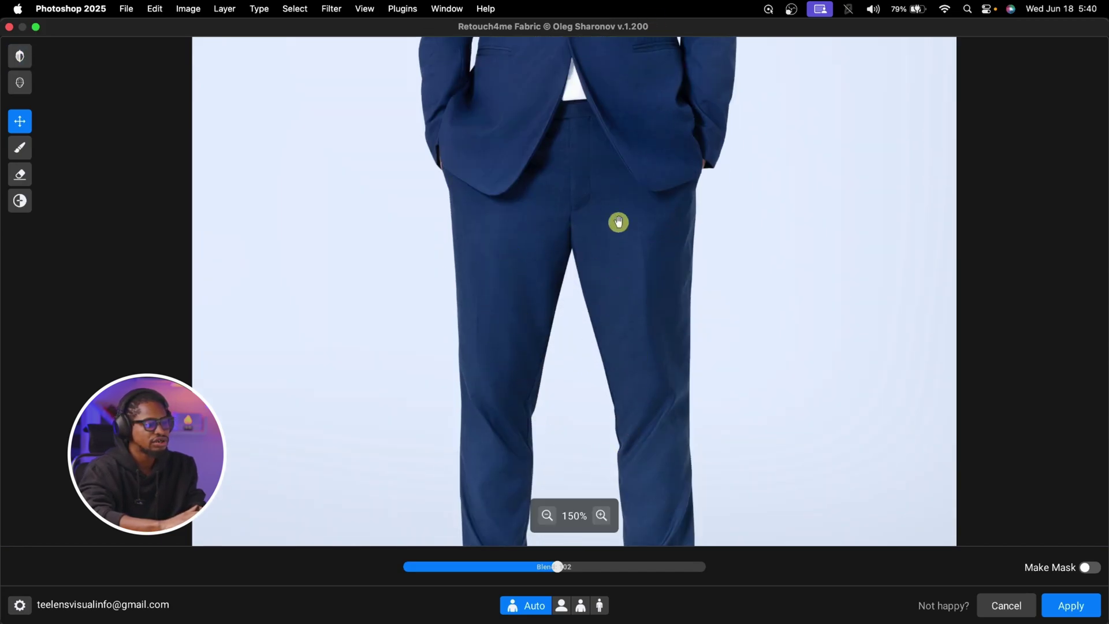
{"action": "left_click", "coordinate": [1072, 606]}
Step: Hide and show Layer 1 to compare the smoothed suit, then inspect the dandruff photo's collar
{"action": "left_click", "coordinate": [880, 352]}
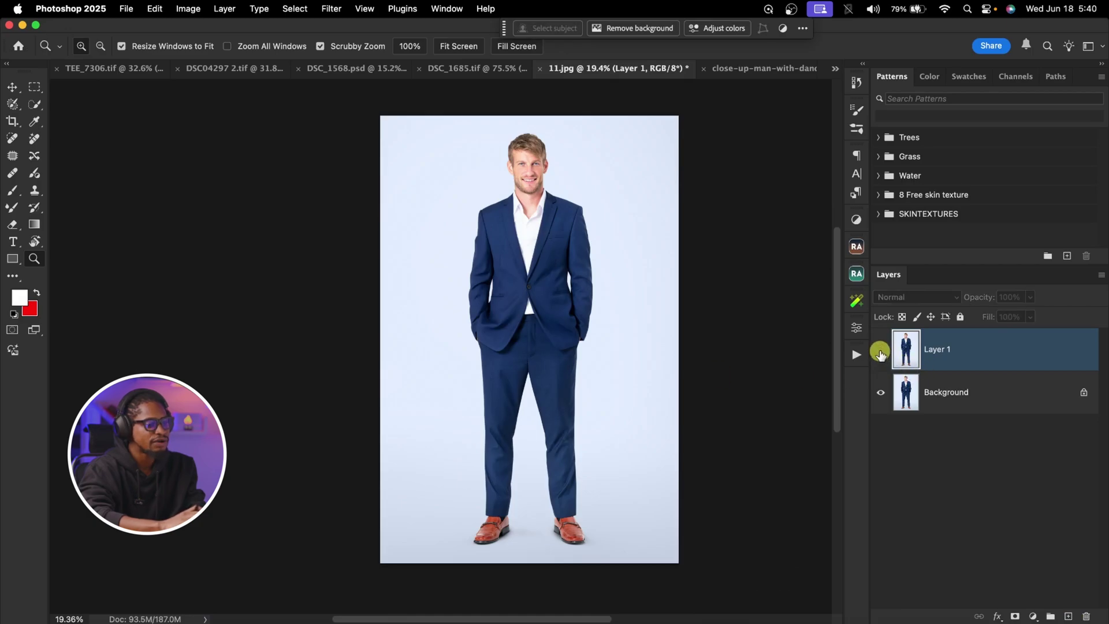
{"action": "left_click", "coordinate": [880, 352]}
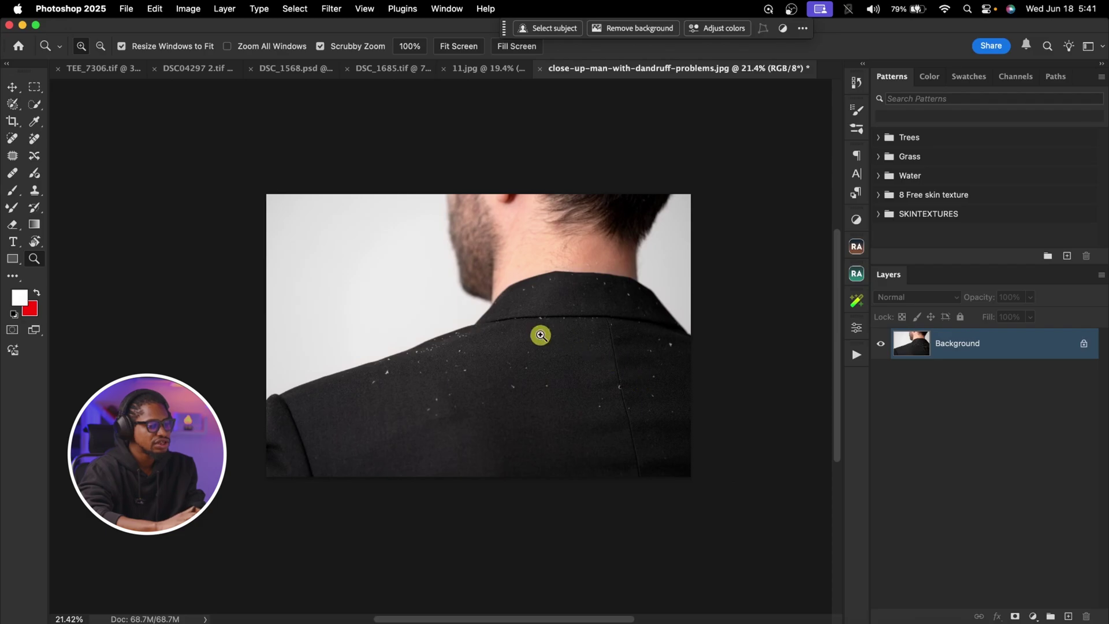
{"action": "left_click_drag", "start_coordinate": [557, 305], "coordinate": [576, 321]}
{"action": "left_click_drag", "start_coordinate": [549, 366], "coordinate": [506, 366]}
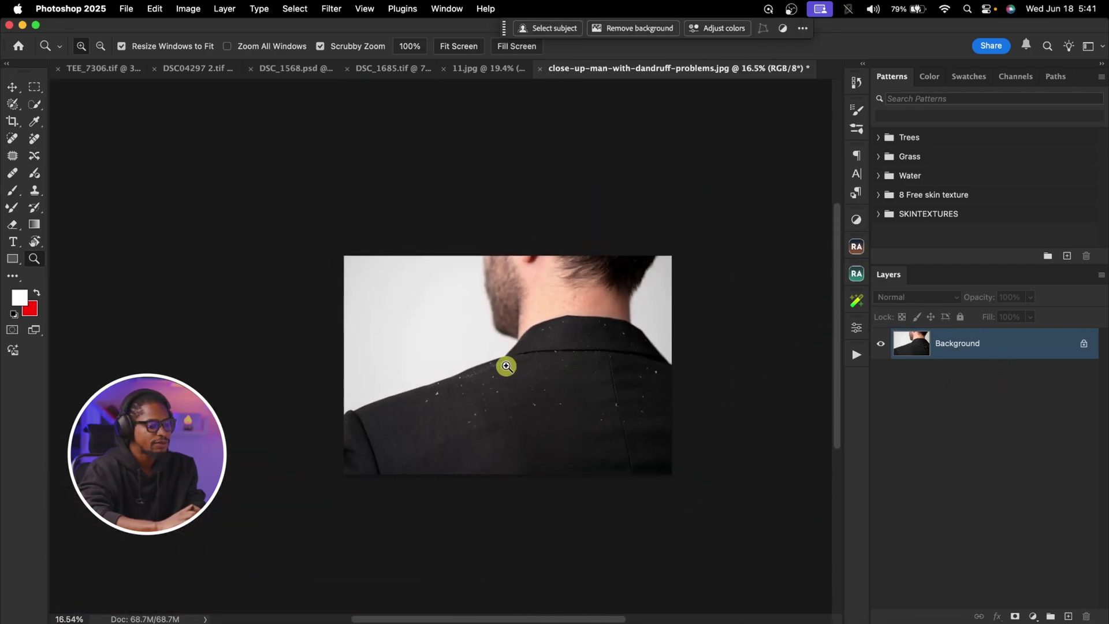
Step: Duplicate the dandruff photo's background and run Retouch4me Dust on the copy
{"action": "key", "text": "super+j"}
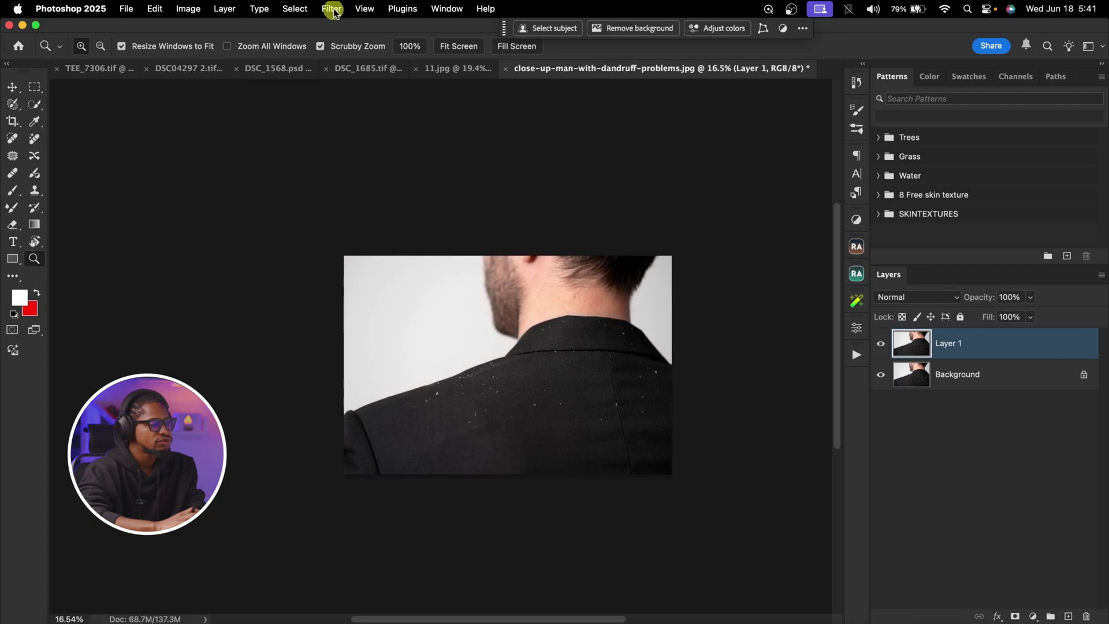
{"action": "left_click", "coordinate": [333, 8]}
{"action": "mouse_move", "coordinate": [421, 348]}
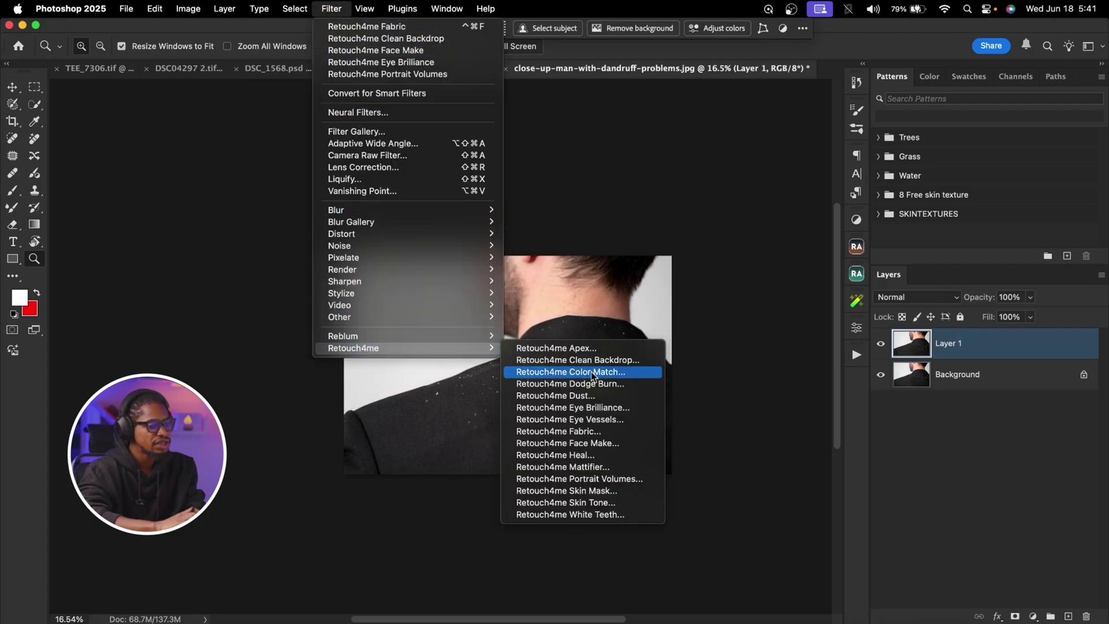
{"action": "left_click", "coordinate": [613, 397]}
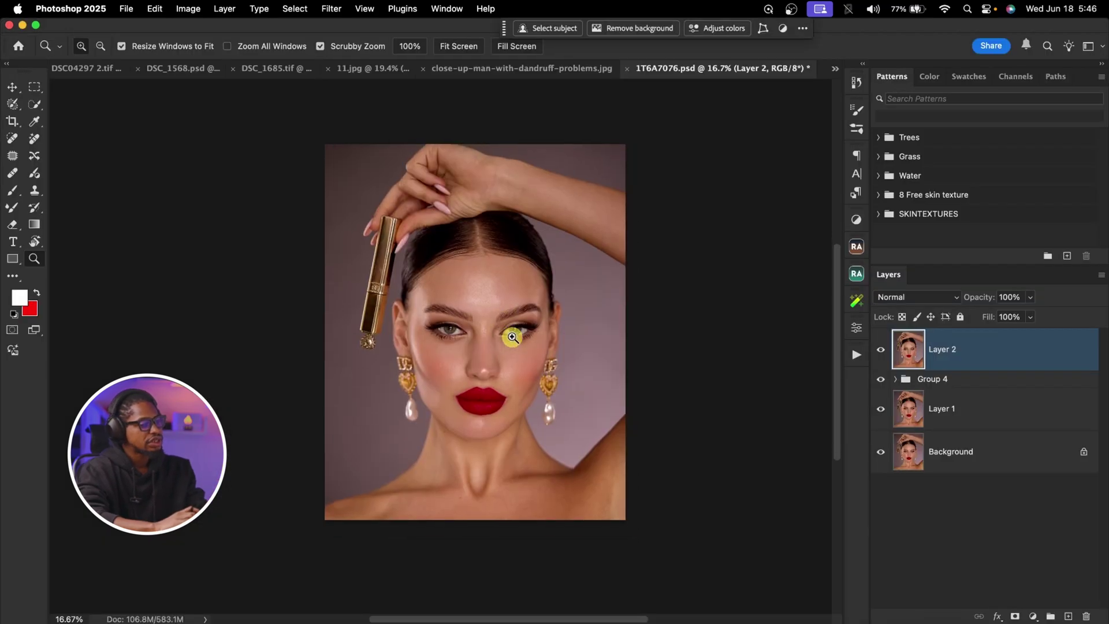
Step: Zoom in on the model's face and launch Retouch4me Face Make on the beauty portrait
{"action": "left_click_drag", "start_coordinate": [525, 296], "coordinate": [555, 296]}
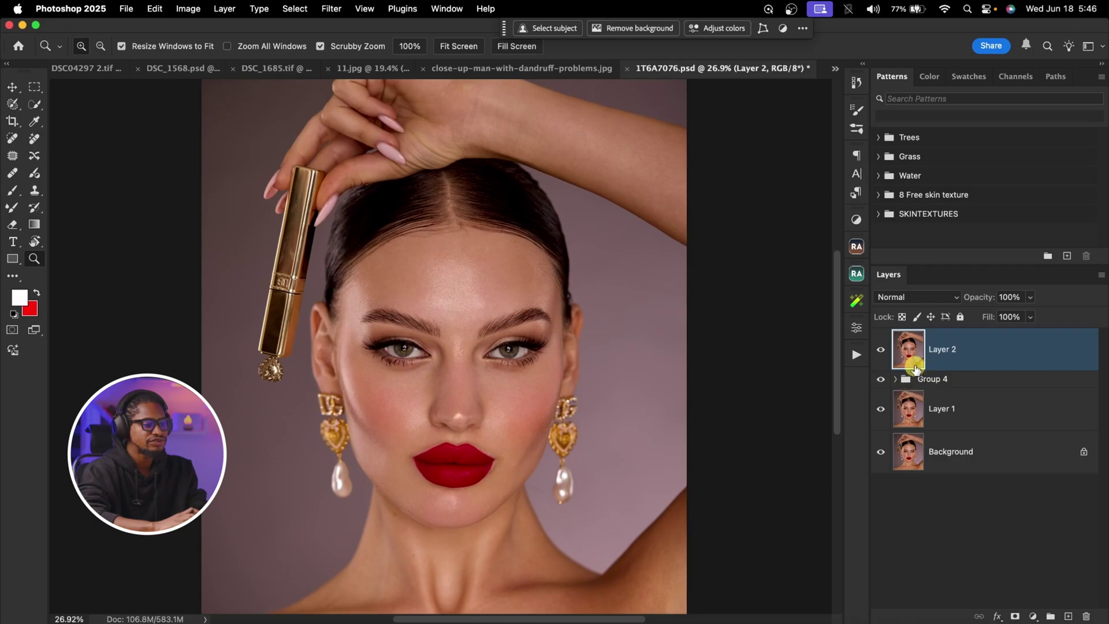
{"action": "left_click", "coordinate": [339, 9]}
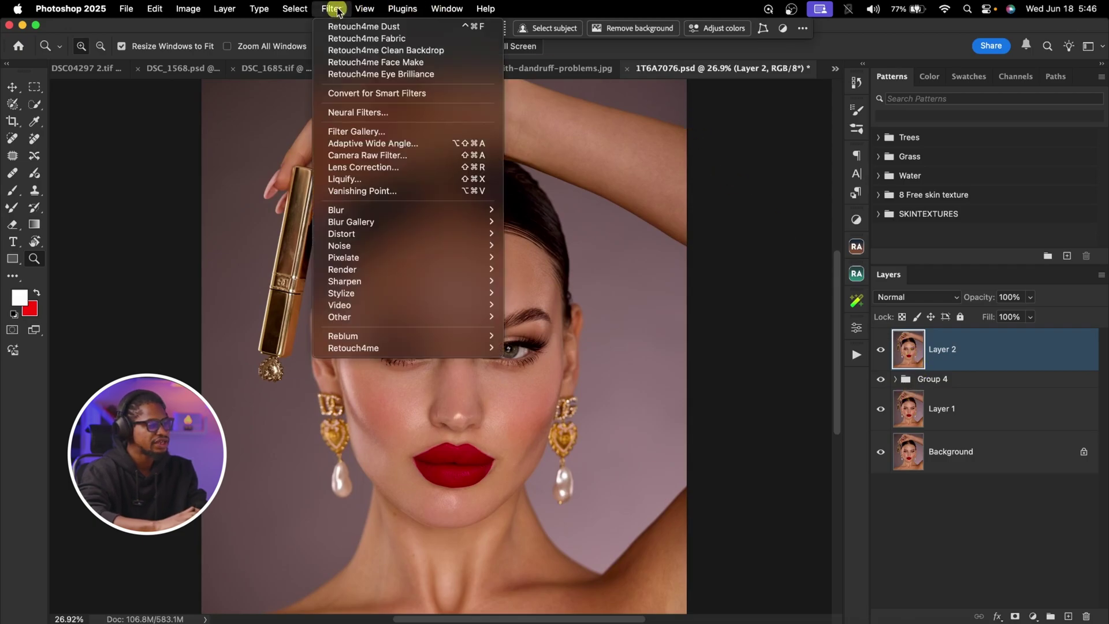
{"action": "mouse_move", "coordinate": [427, 349]}
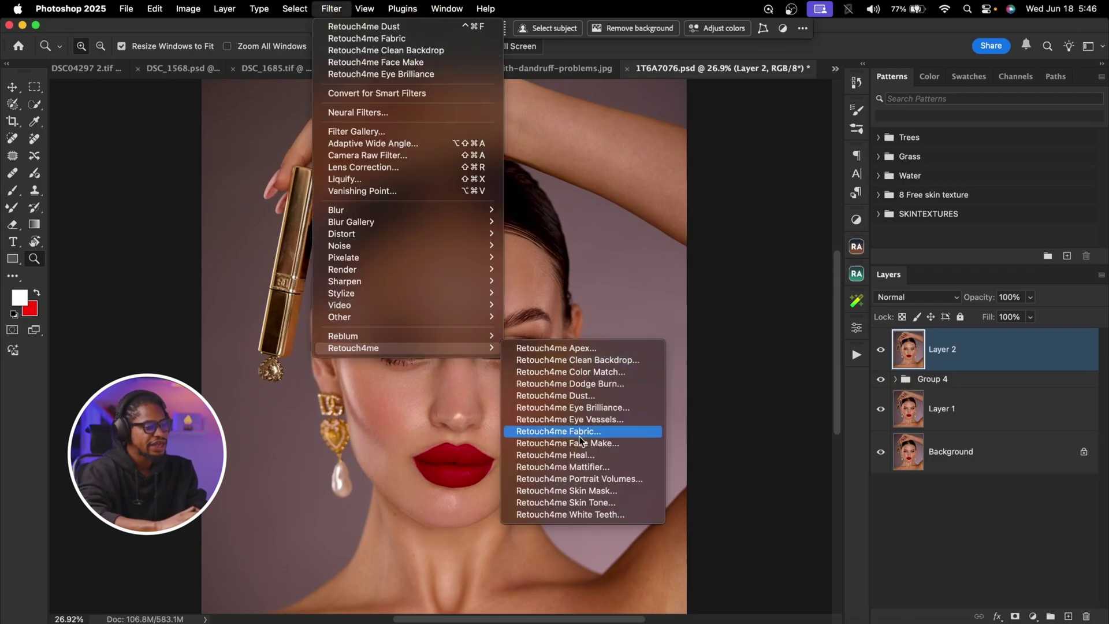
{"action": "left_click", "coordinate": [595, 443]}
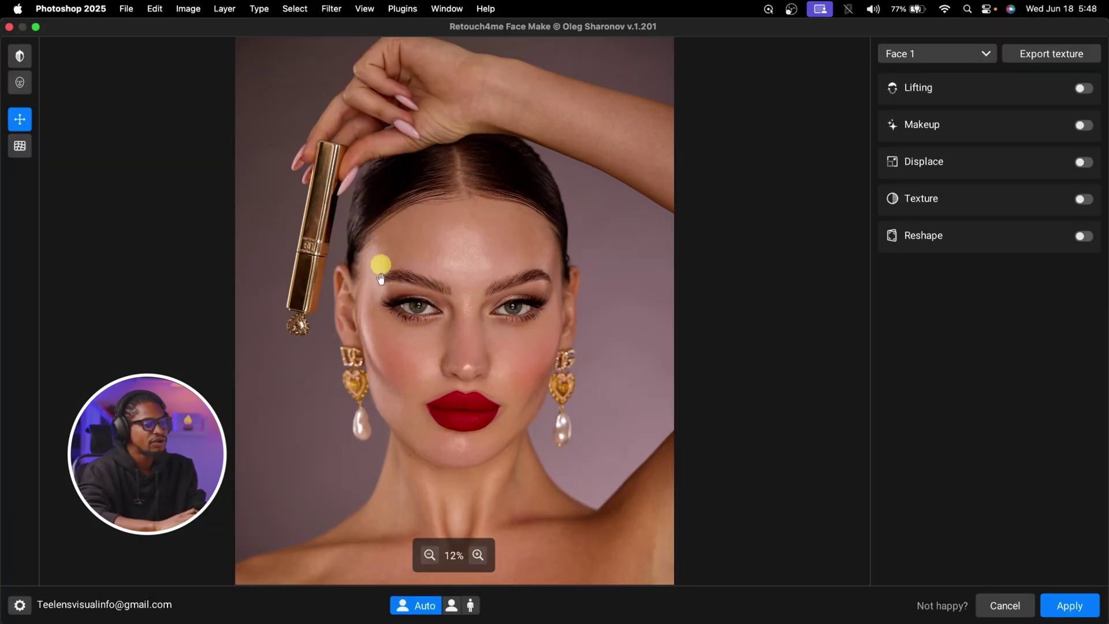
Step: Enable Makeup and change the Eyes look from Smoke Veil to Smoke Wisper
{"action": "left_click", "coordinate": [1084, 126]}
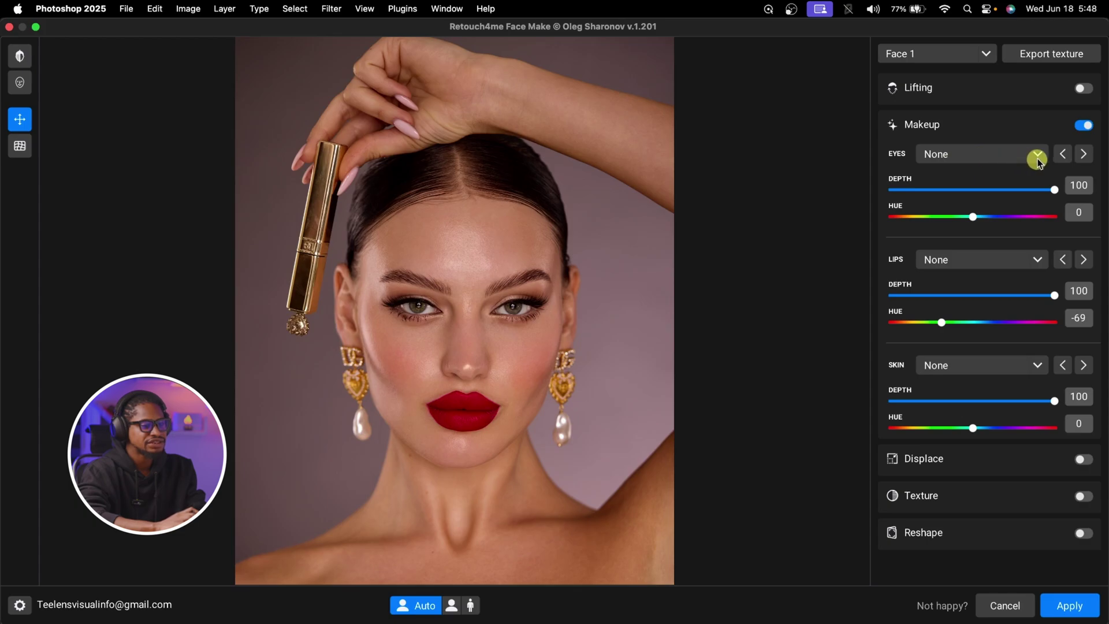
{"action": "left_click", "coordinate": [1038, 156]}
{"action": "left_click", "coordinate": [964, 190]}
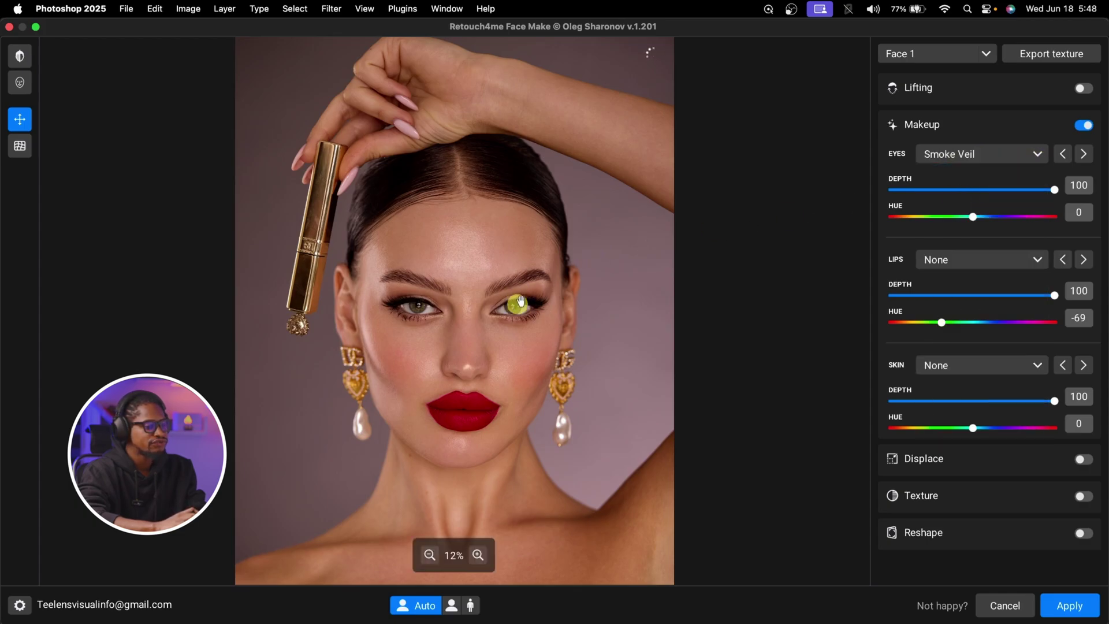
{"action": "left_click", "coordinate": [1039, 156]}
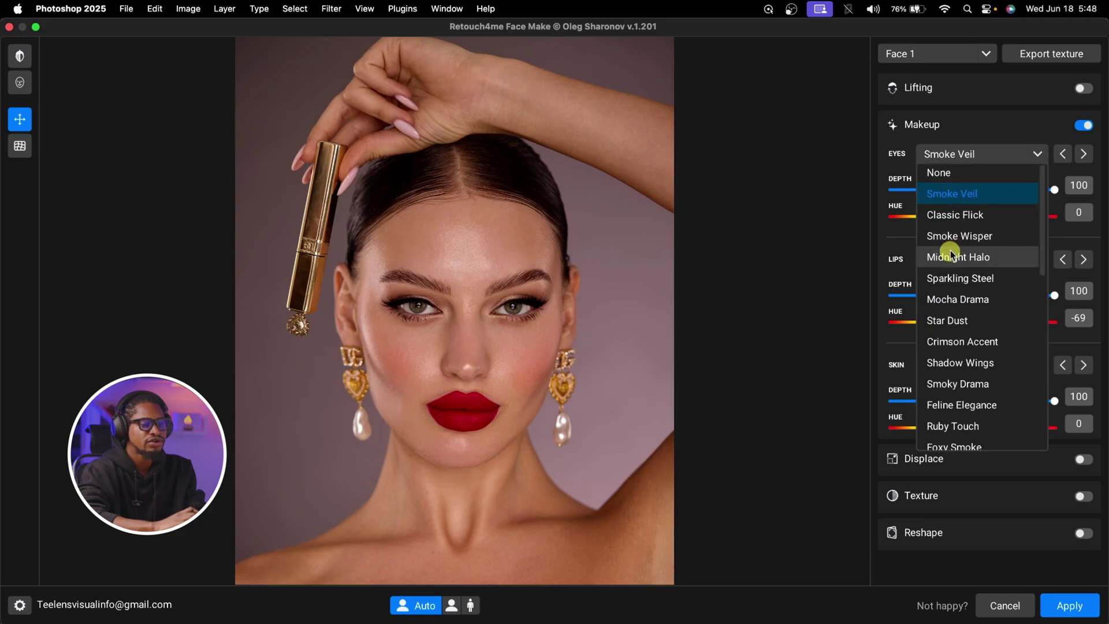
{"action": "left_click", "coordinate": [1025, 140]}
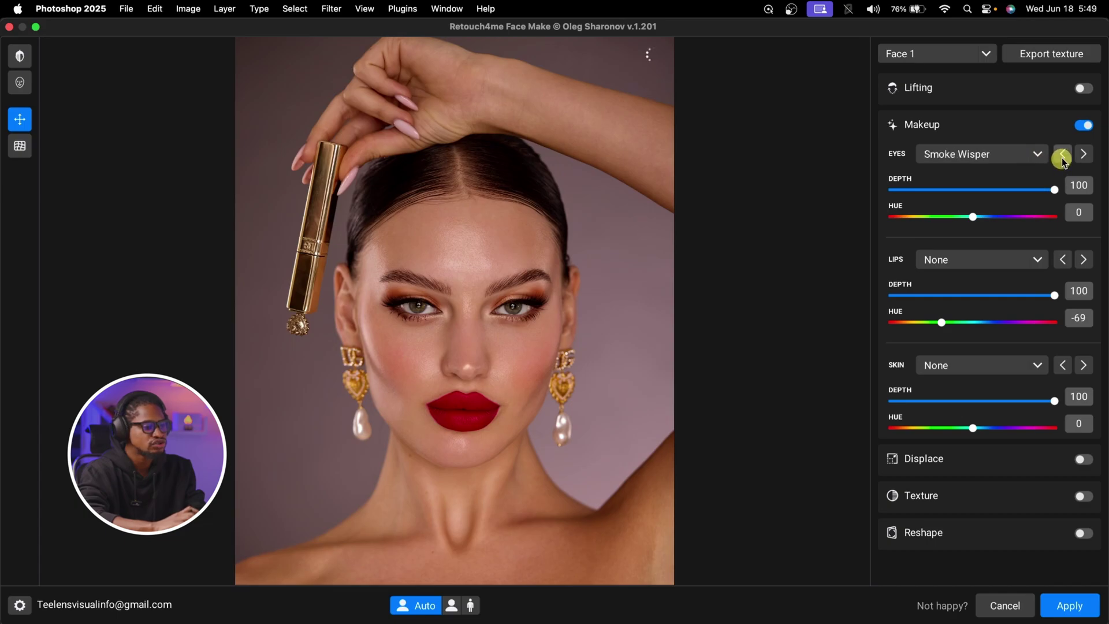
Step: Compare the face with Makeup off and on, then set Eyes Depth back to 100
{"action": "left_click", "coordinate": [1084, 127]}
{"action": "left_click", "coordinate": [1083, 127]}
{"action": "left_click", "coordinate": [1084, 127]}
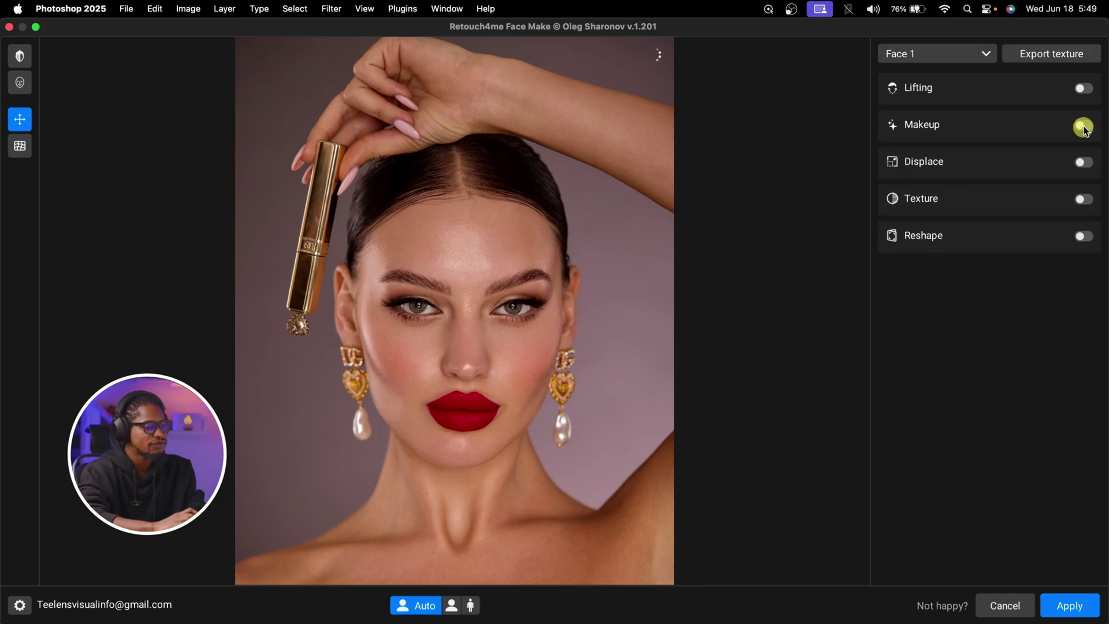
{"action": "left_click", "coordinate": [1084, 127]}
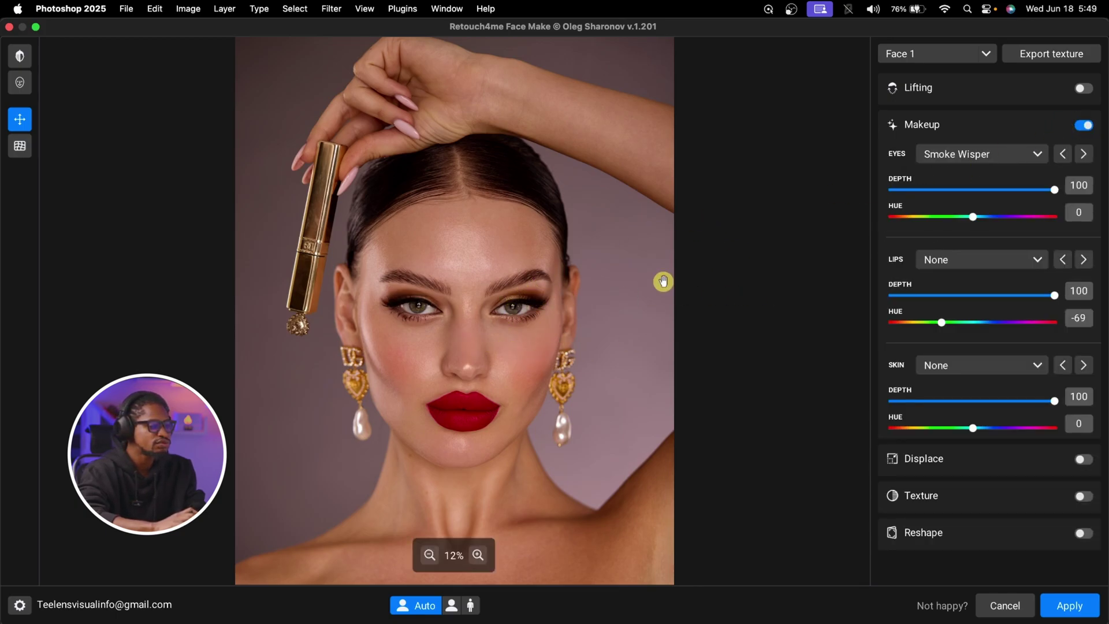
{"action": "left_click_drag", "start_coordinate": [1047, 188], "coordinate": [767, 193]}
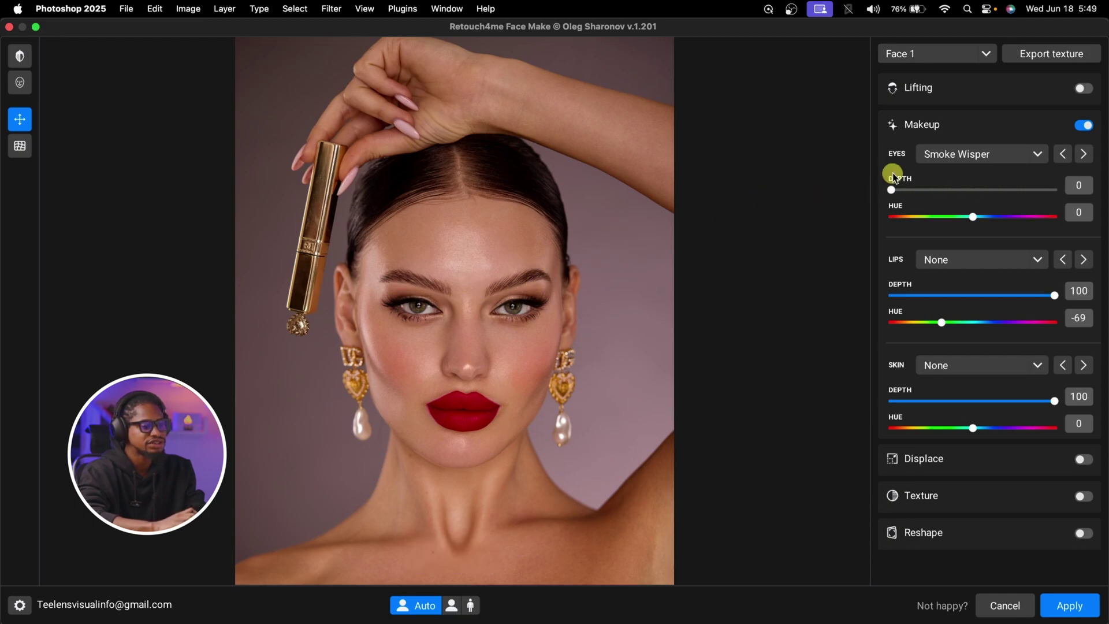
{"action": "left_click_drag", "start_coordinate": [892, 191], "coordinate": [1105, 192]}
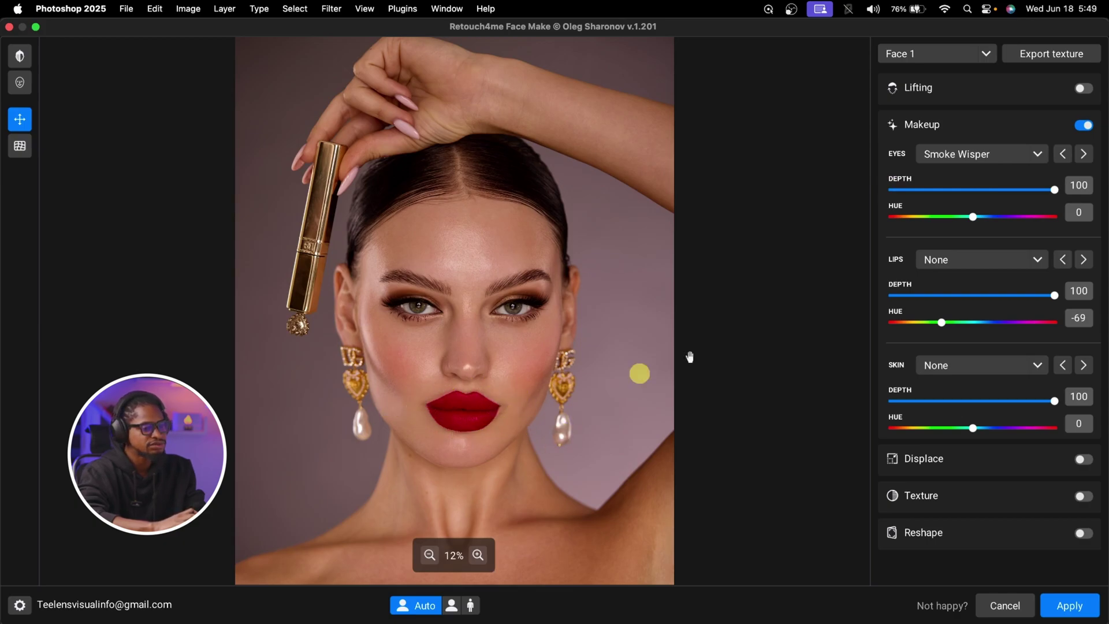
Step: Try the Plump Lips, Velvet Kiss and Soft Whisper lip looks, then set Lips to None at Depth 60
{"action": "left_click", "coordinate": [1002, 260]}
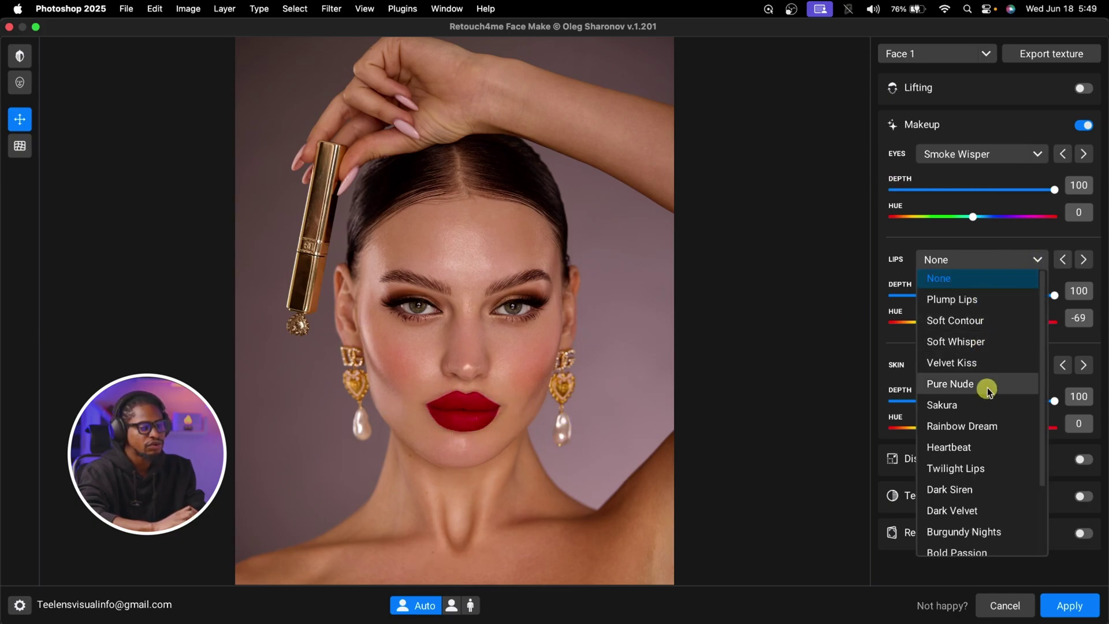
{"action": "left_click", "coordinate": [980, 299]}
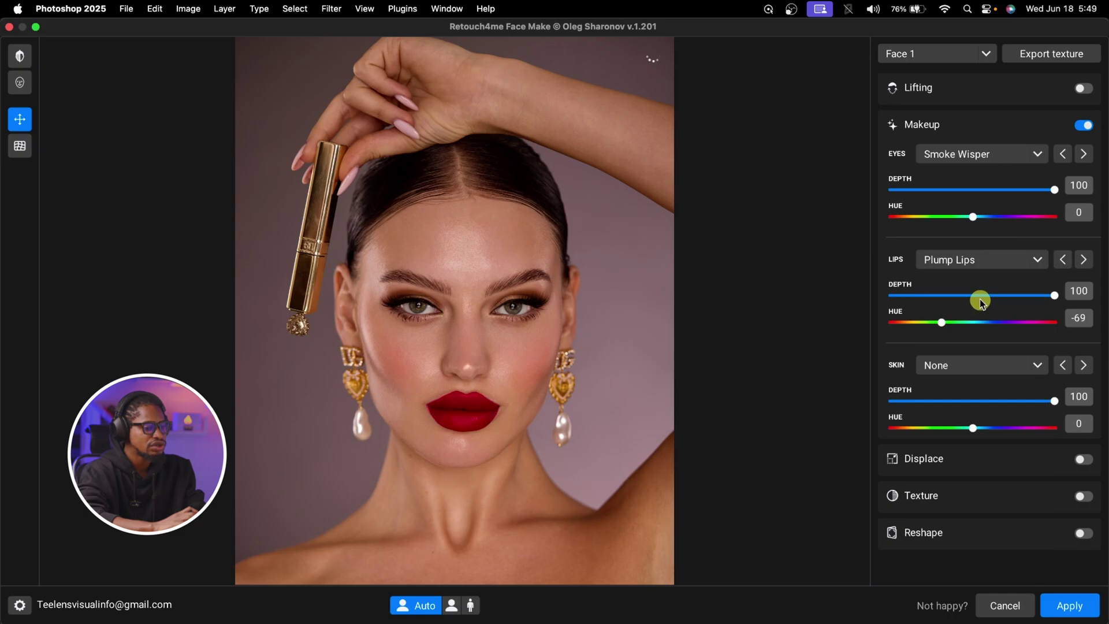
{"action": "left_click", "coordinate": [1082, 259]}
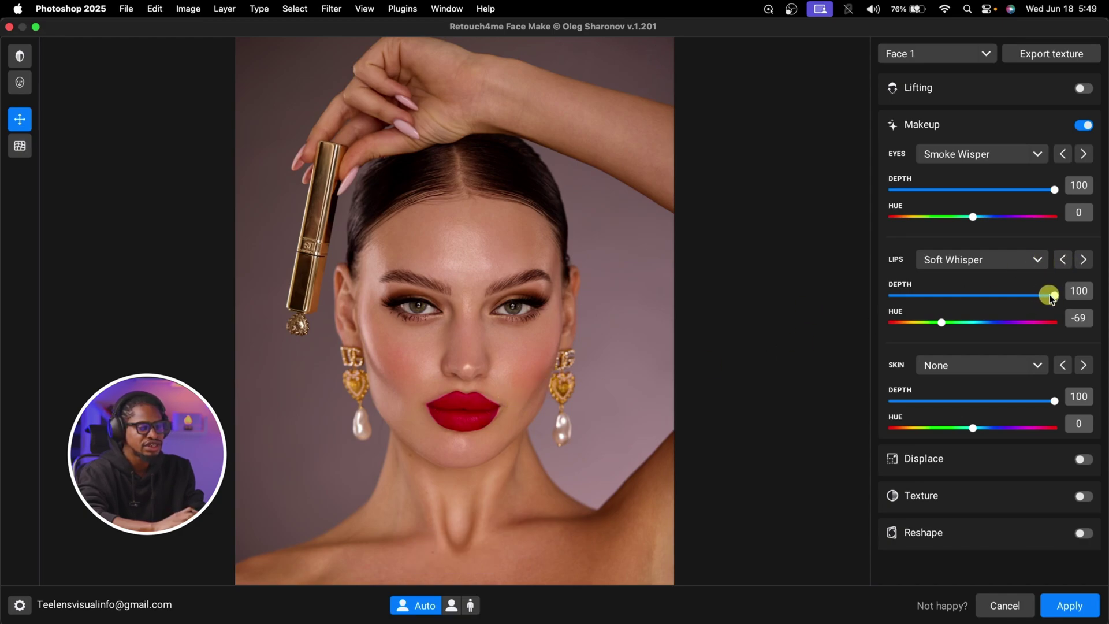
{"action": "left_click_drag", "start_coordinate": [1036, 296], "coordinate": [965, 295]}
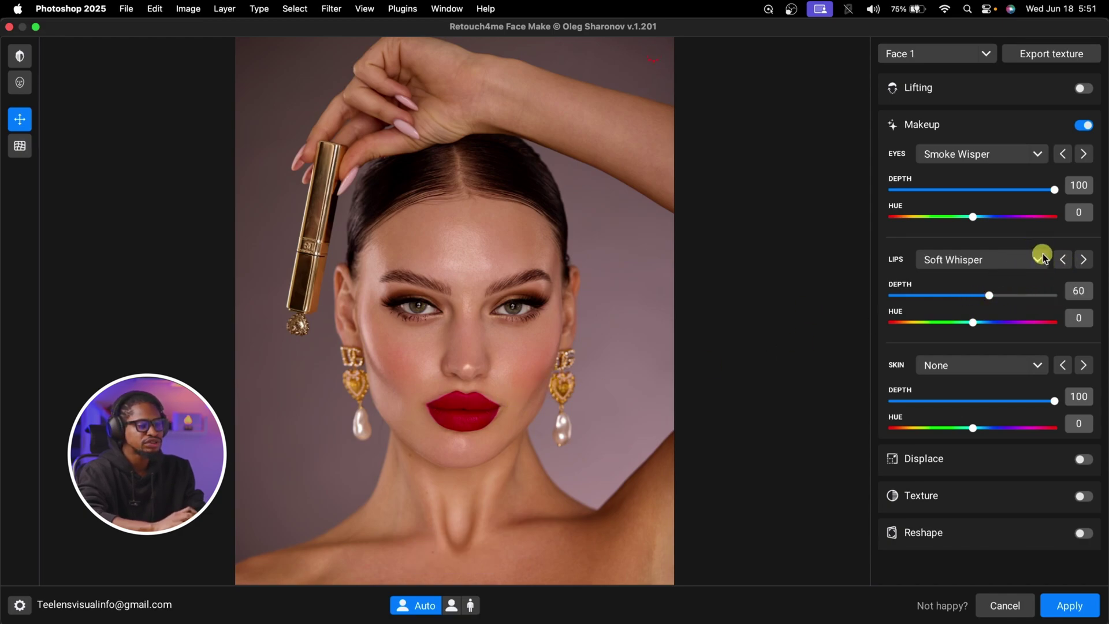
{"action": "left_click", "coordinate": [1043, 256]}
{"action": "left_click", "coordinate": [954, 280]}
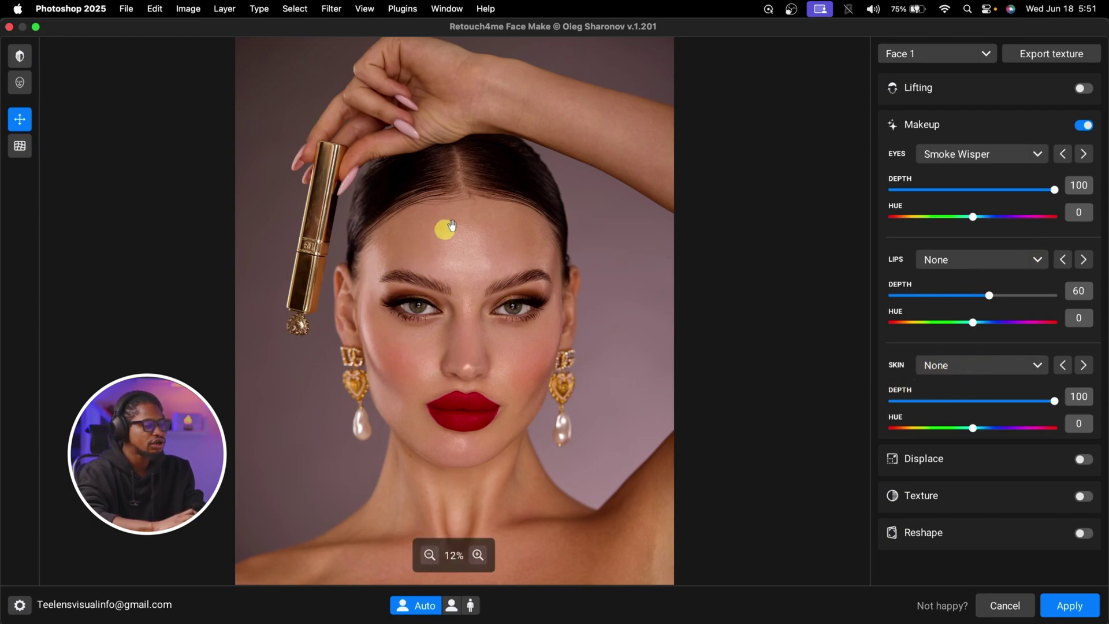
Step: Give the skin the Sun-Kissed freckle look and adjust its Depth
{"action": "left_click", "coordinate": [992, 370]}
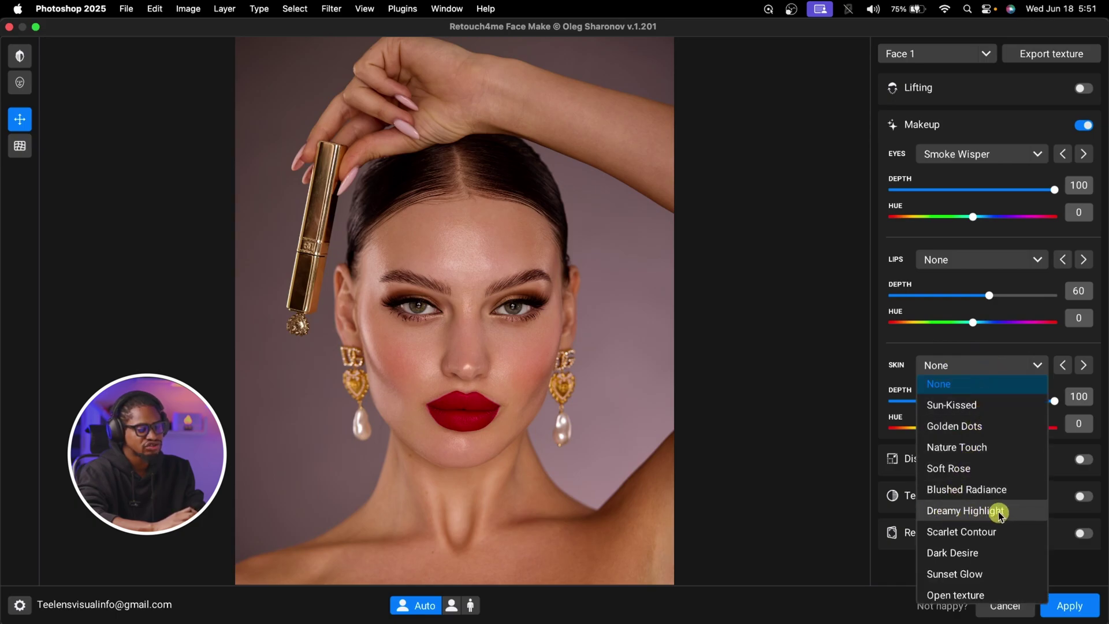
{"action": "left_click", "coordinate": [973, 405]}
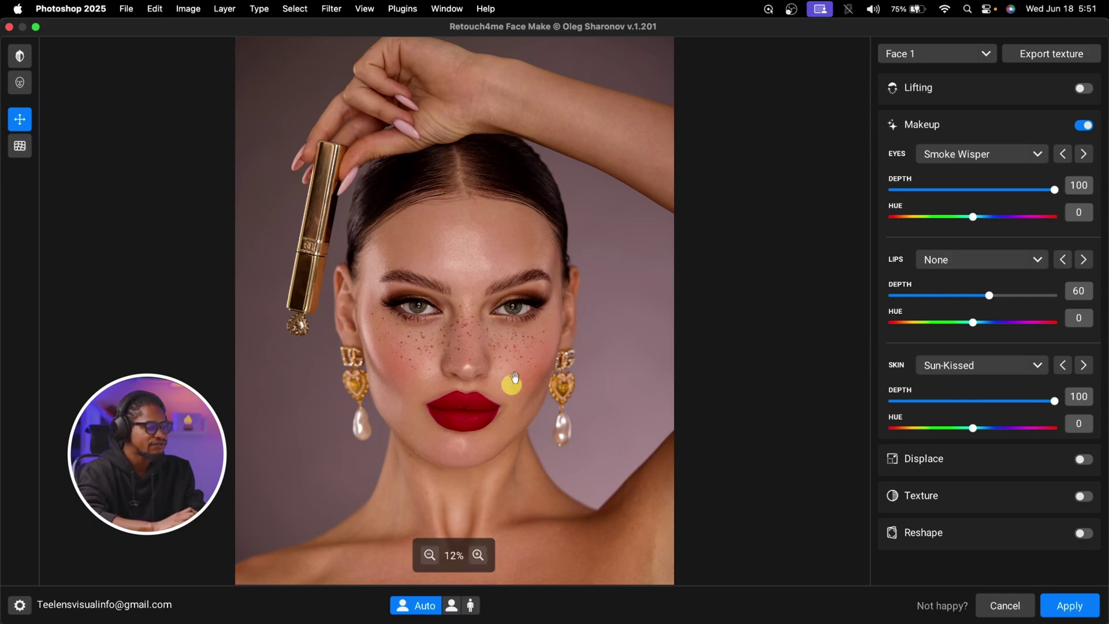
{"action": "left_click_drag", "start_coordinate": [1052, 400], "coordinate": [1106, 407]}
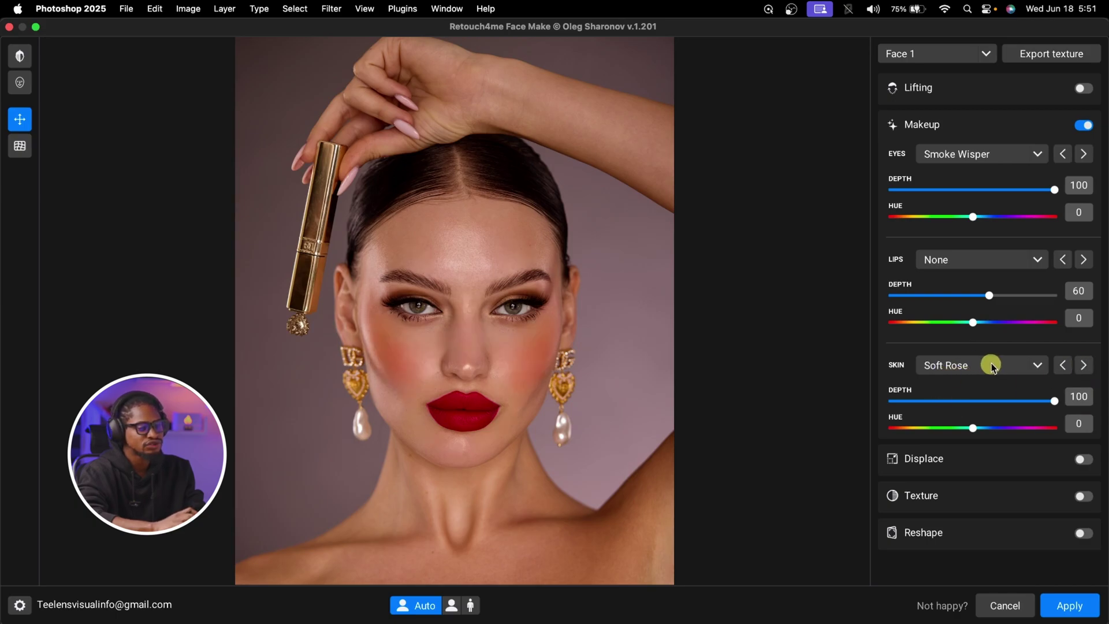
Step: Preview Blushed Radiance, Dreamy Highlight and Scarlet Contour, return to Sun-Kissed at Depth 62, and apply
{"action": "left_click", "coordinate": [1084, 369]}
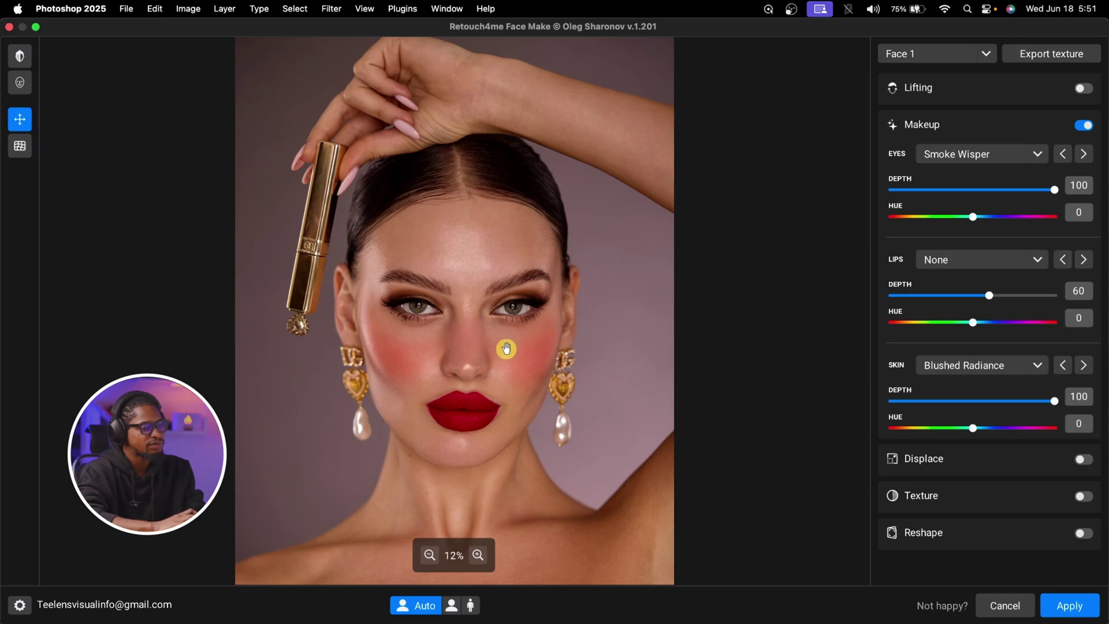
{"action": "left_click", "coordinate": [1084, 367]}
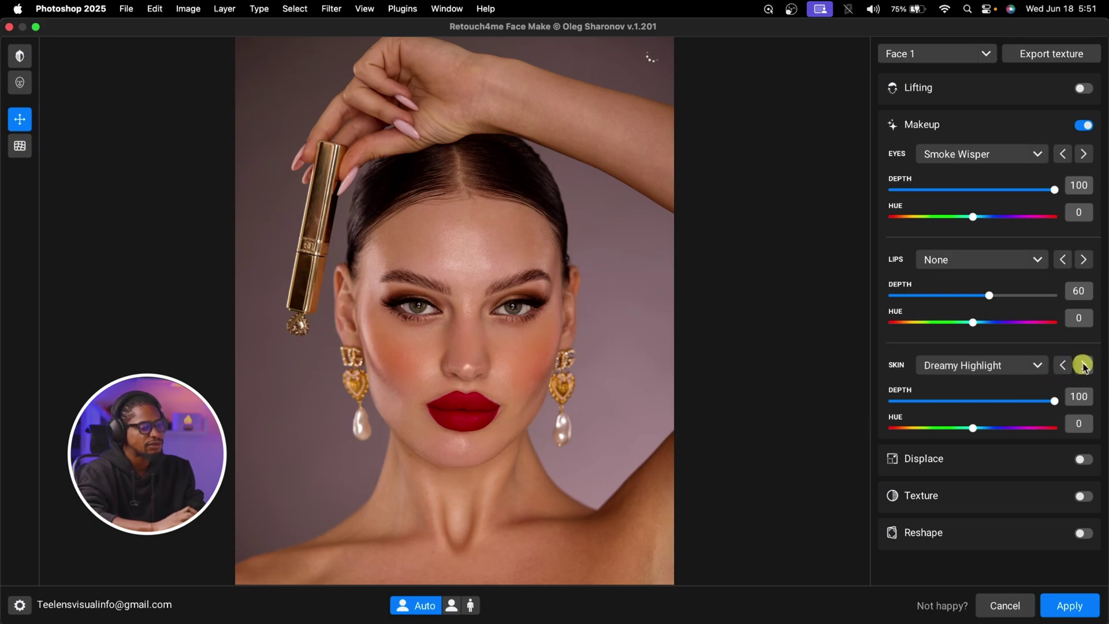
{"action": "left_click", "coordinate": [1084, 367]}
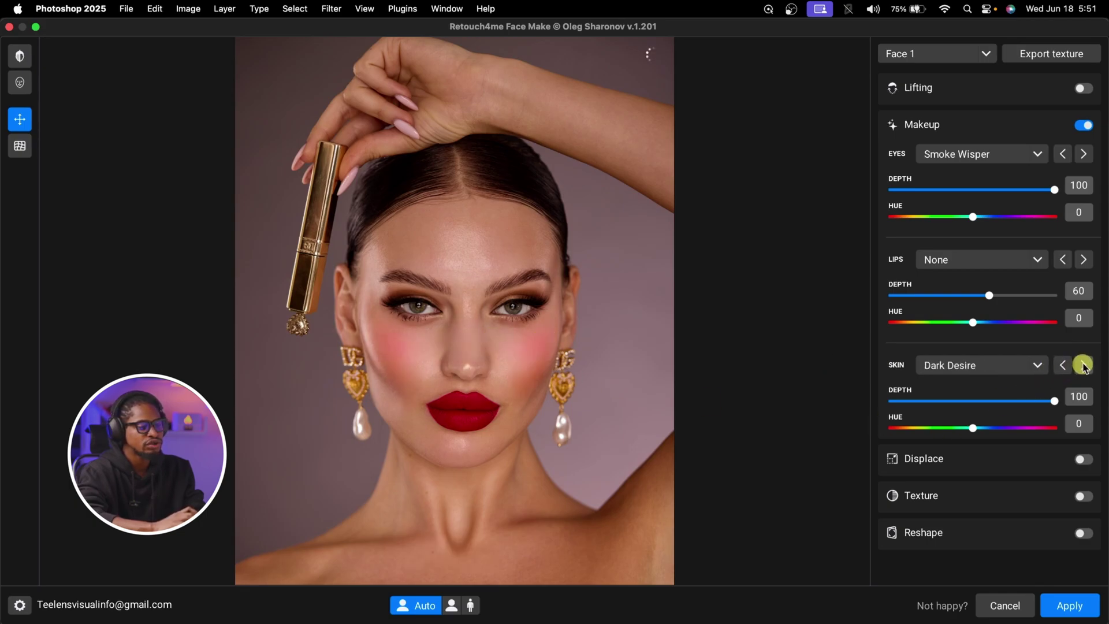
{"action": "left_click", "coordinate": [1062, 367]}
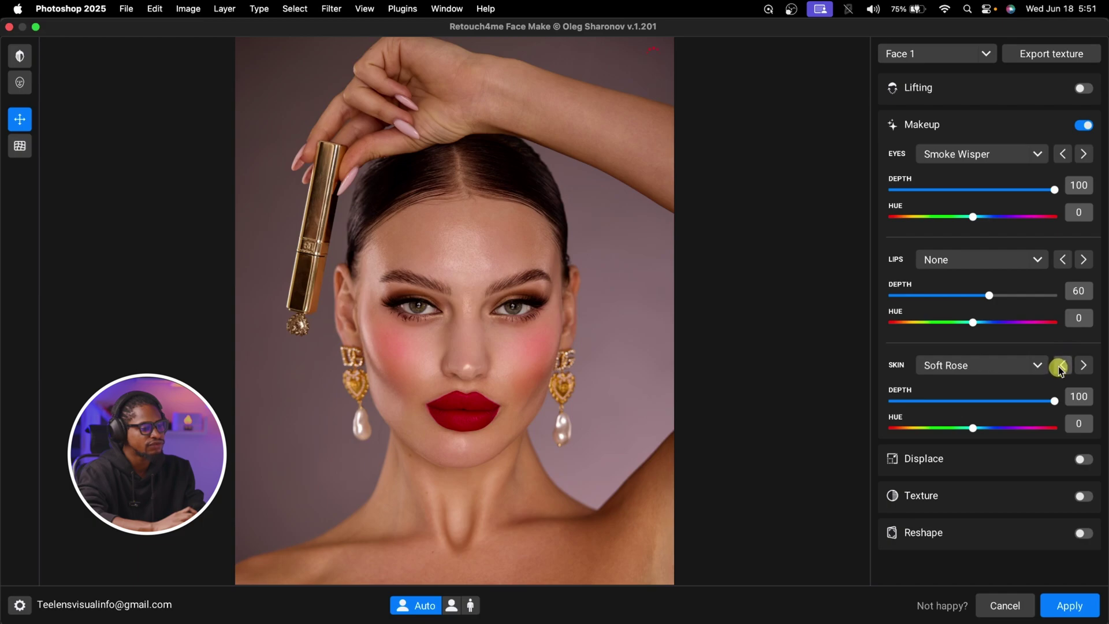
{"action": "left_click", "coordinate": [1061, 366]}
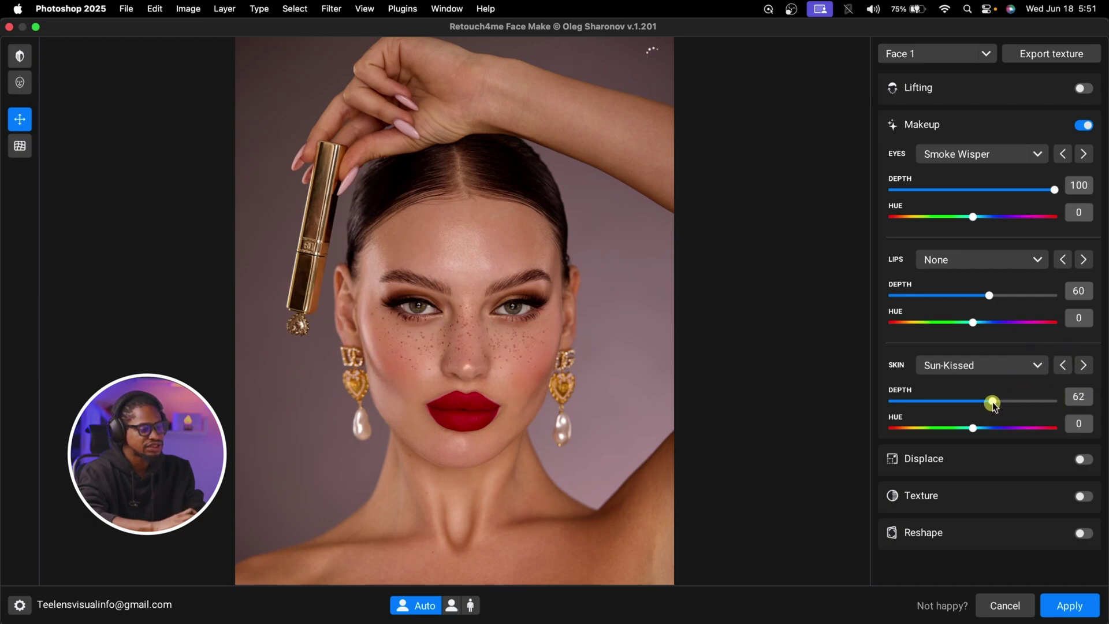
{"action": "left_click", "coordinate": [1070, 606]}
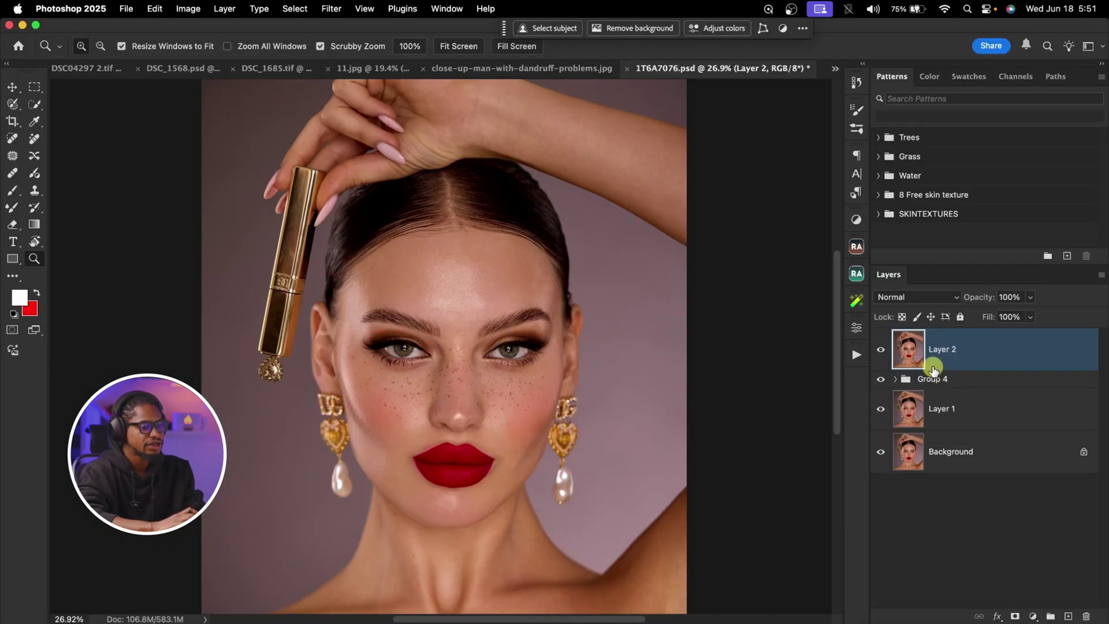
{"action": "left_click", "coordinate": [881, 351]}
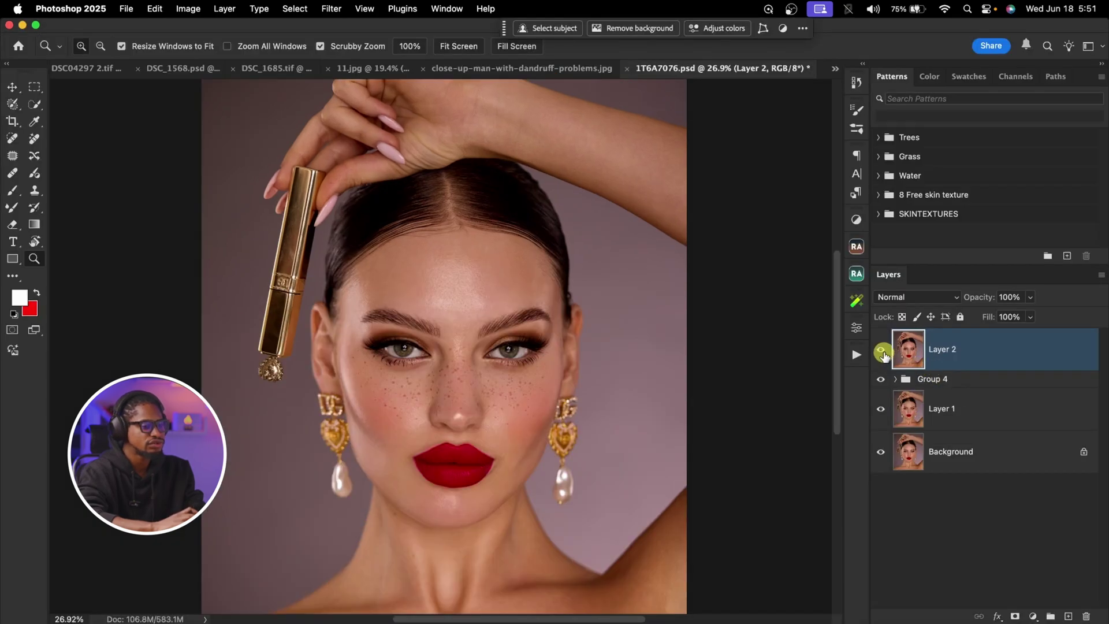
{"action": "left_click", "coordinate": [881, 351]}
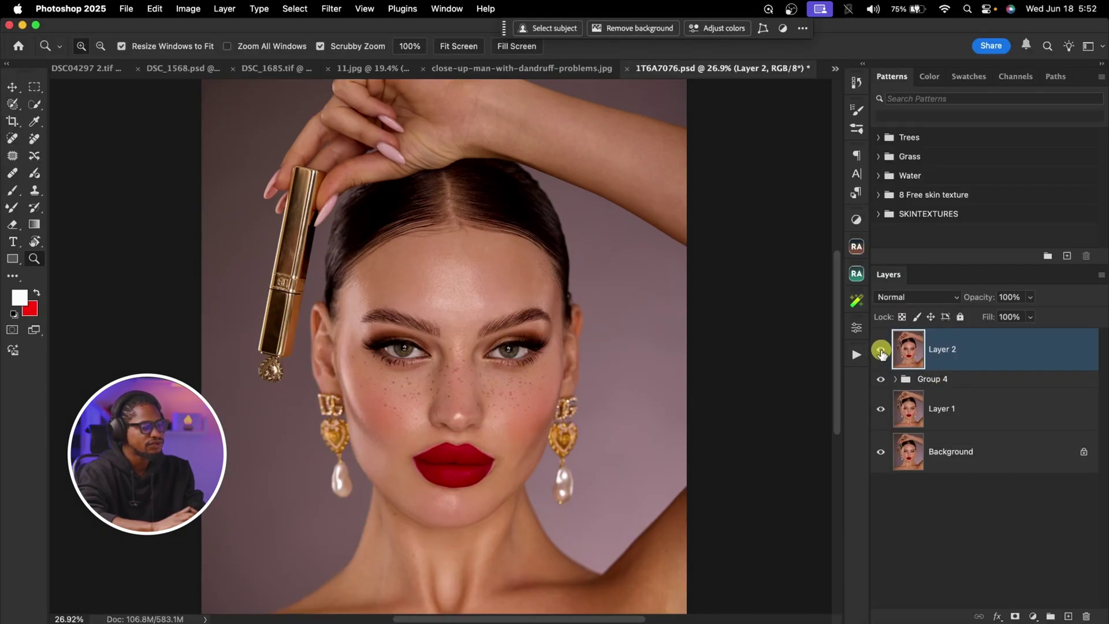
{"action": "left_click", "coordinate": [881, 351]}
{"action": "left_click", "coordinate": [881, 351]}
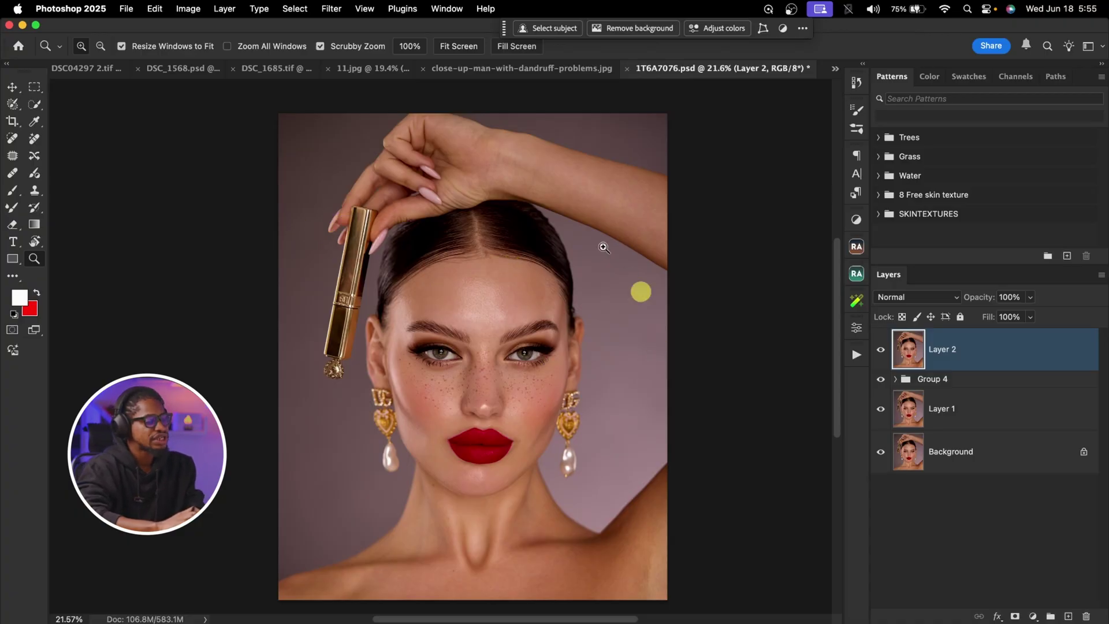
Step: Show the Filter > Retouch4me submenu for the beauty portrait 1T6A7076.psd
{"action": "left_click", "coordinate": [327, 9]}
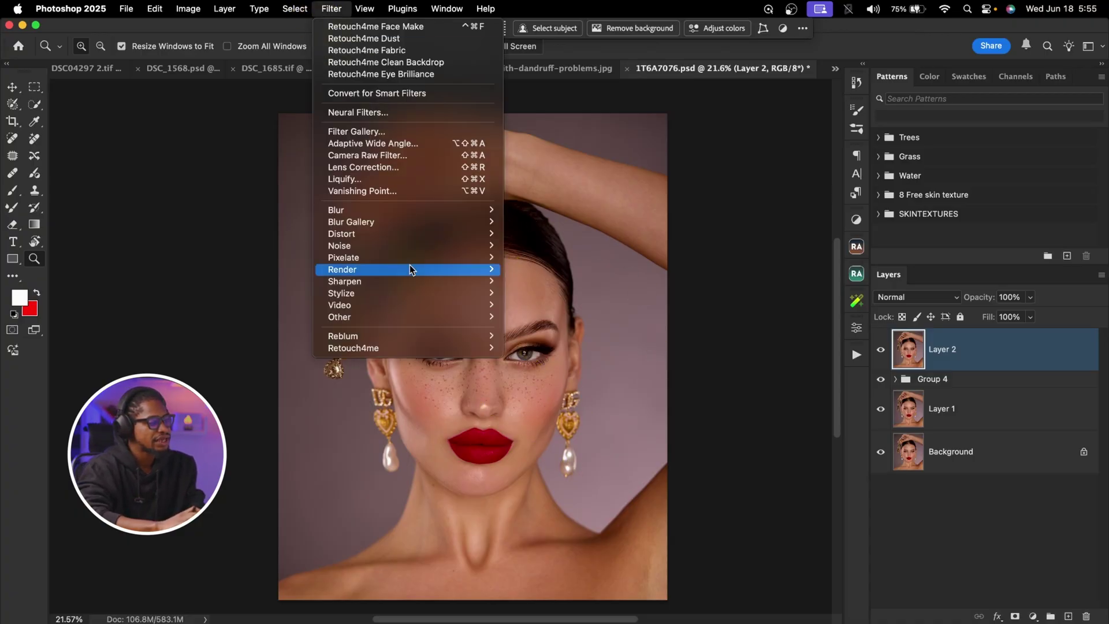
{"action": "mouse_move", "coordinate": [423, 348]}
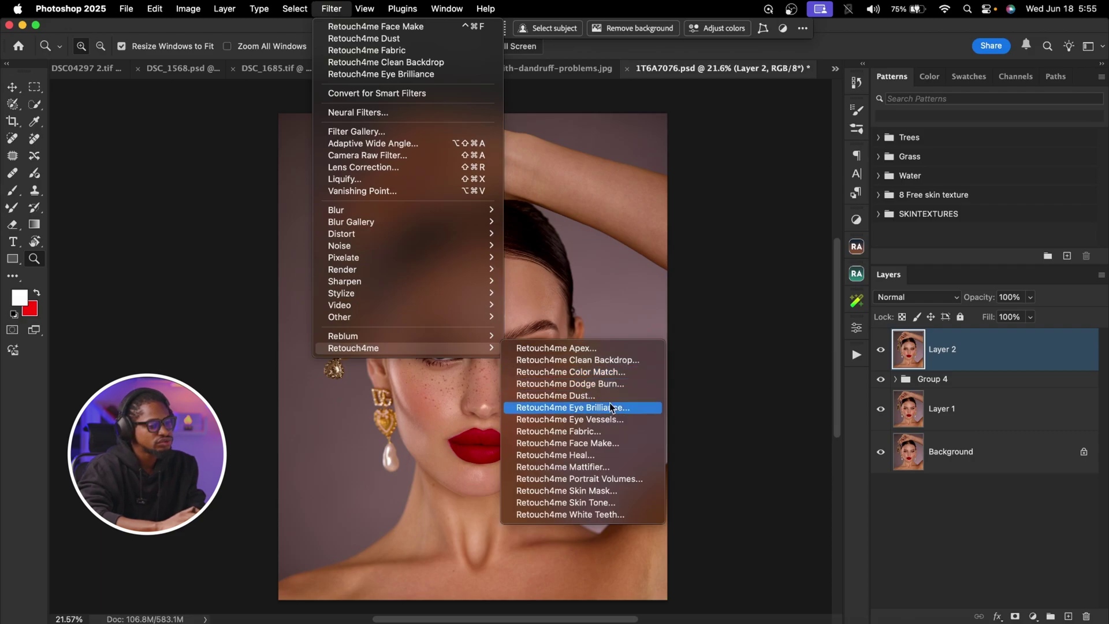